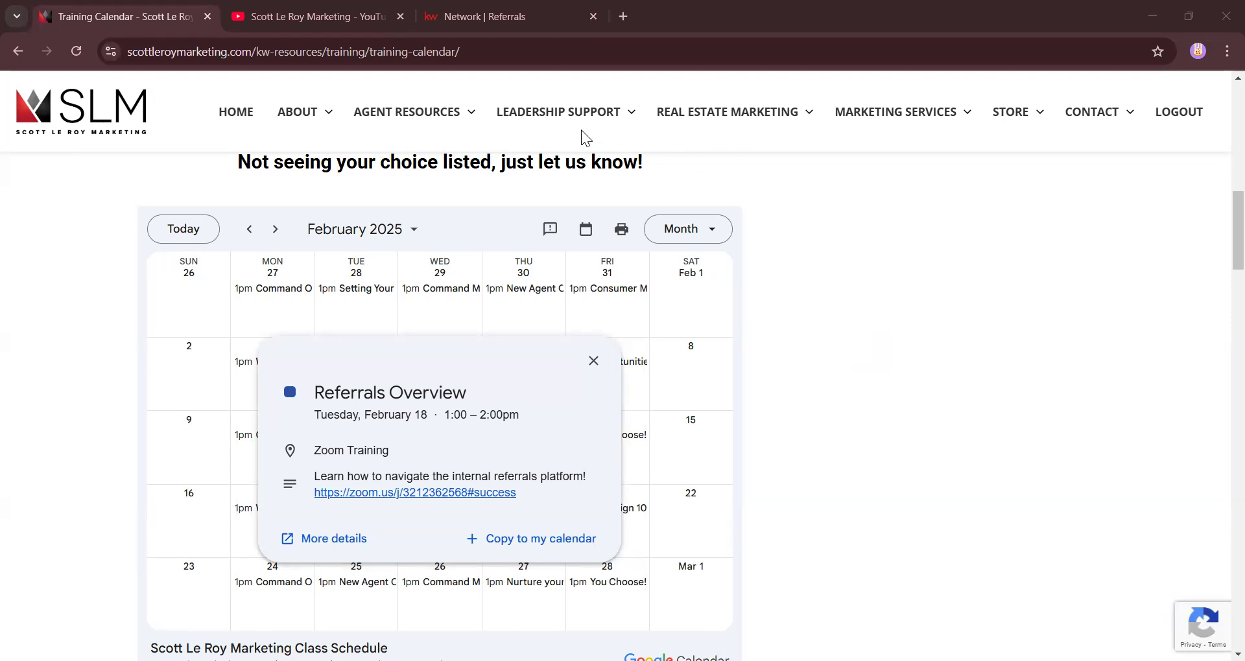
Step: Switch to the Network | Referrals browser tab showing the 14-contact referral network
click(509, 18)
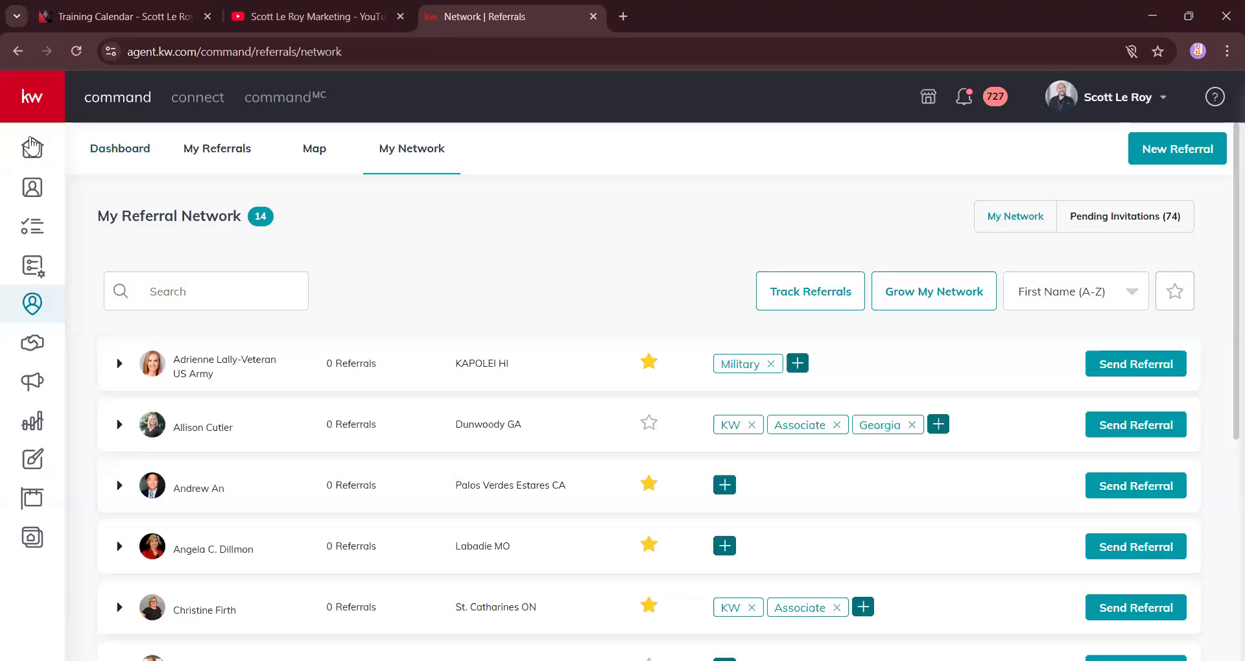
Step: Go to the KW Command home dashboard and open the account menu beside your name
click(493, 98)
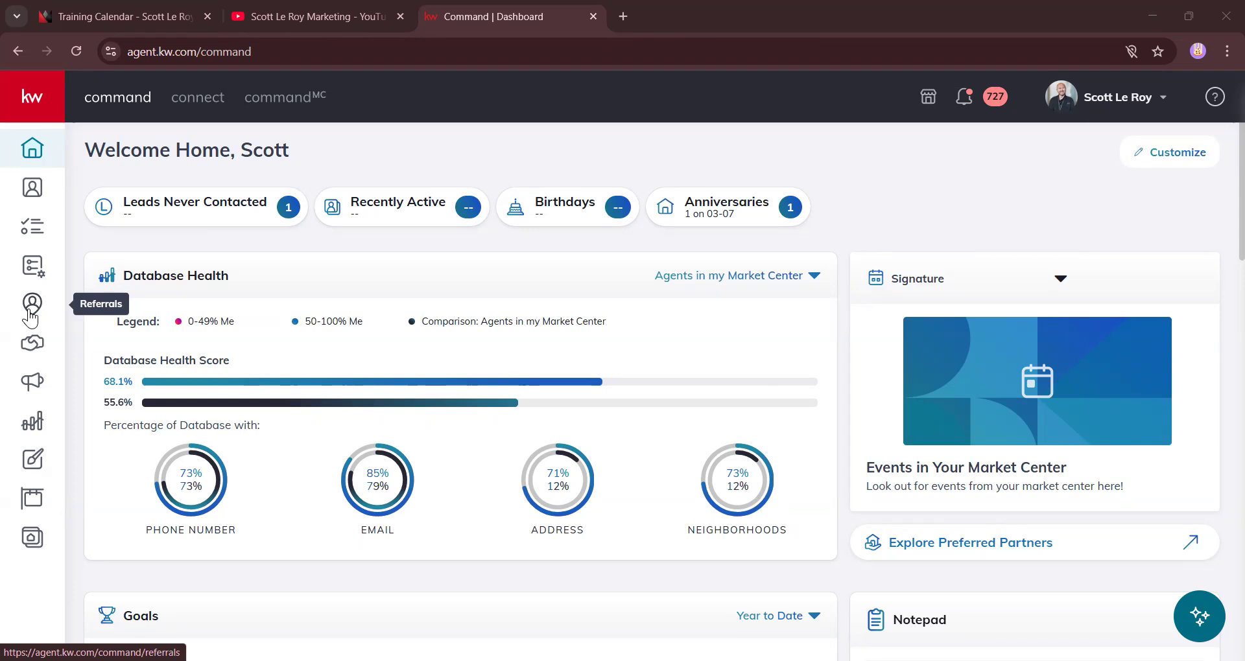
click(1163, 101)
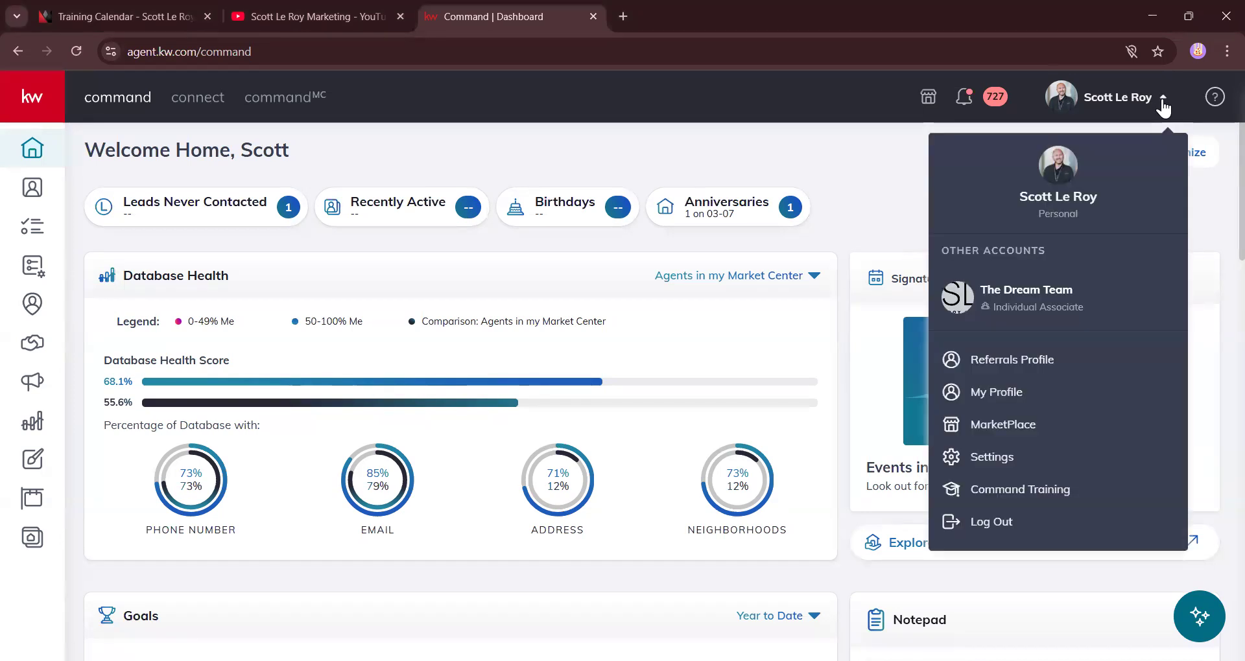
Step: Review the Referrals Profile banner, contact details and bio, then bring up Edit Profile
click(1025, 368)
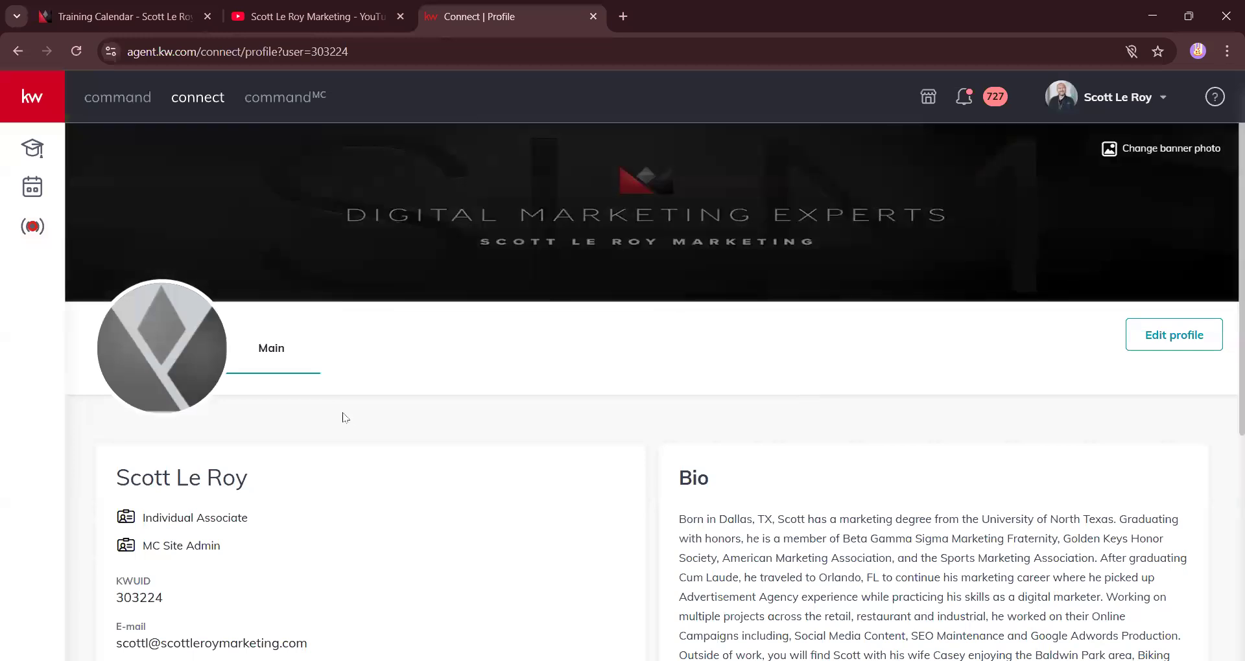
scroll(567, 446, down, 1)
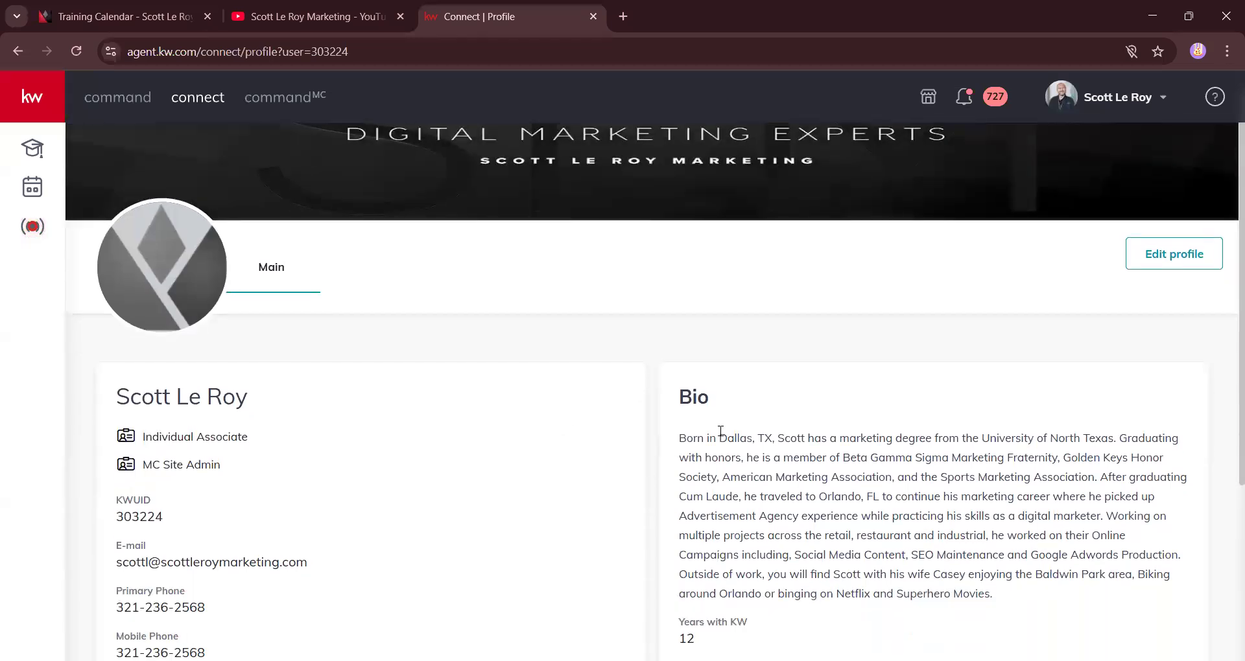
scroll(539, 378, down, 1)
scroll(543, 378, up, 2)
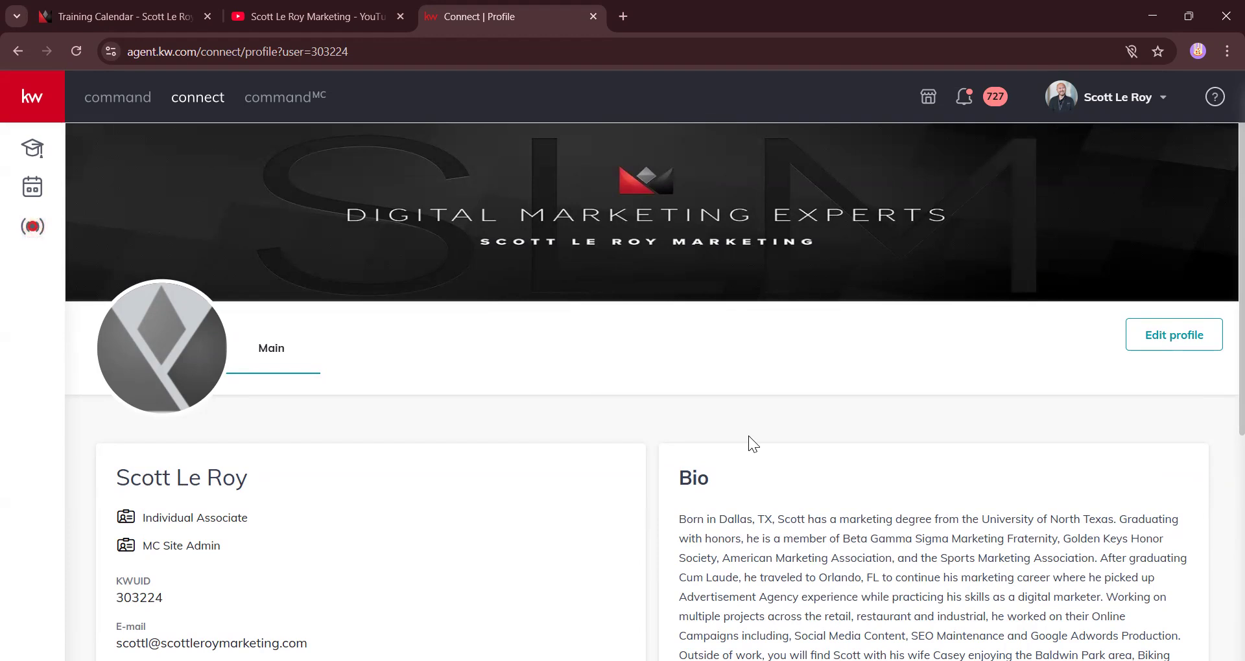
scroll(965, 467, down, 1)
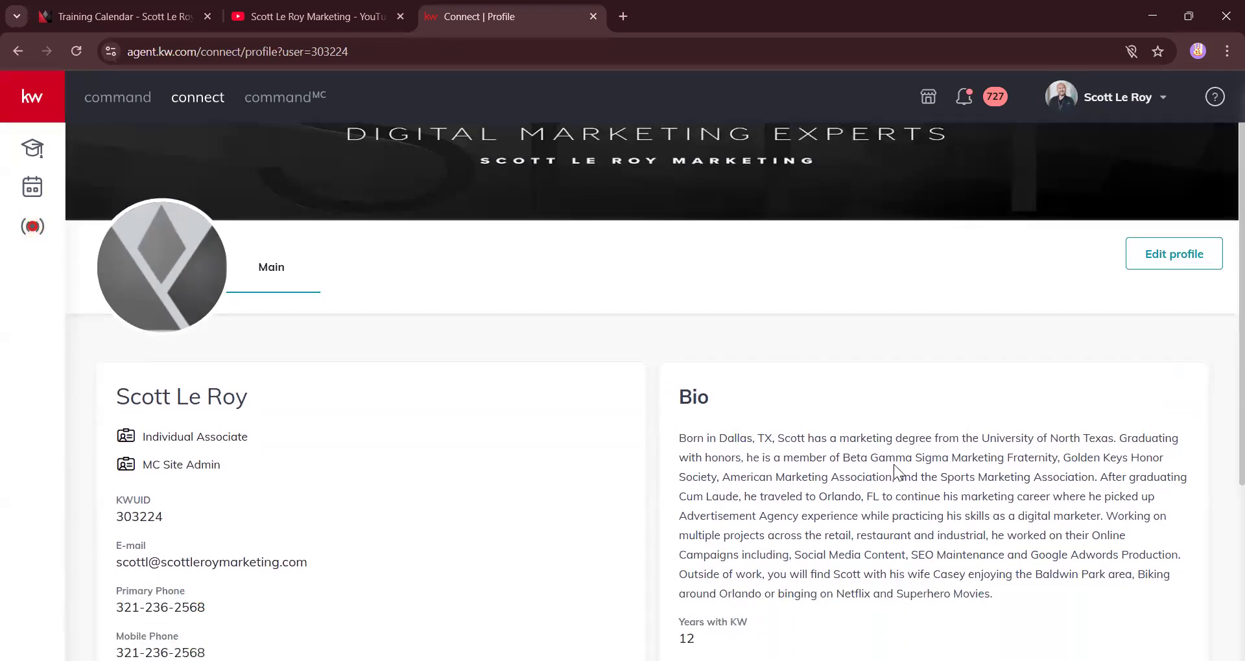
scroll(827, 406, down, 1)
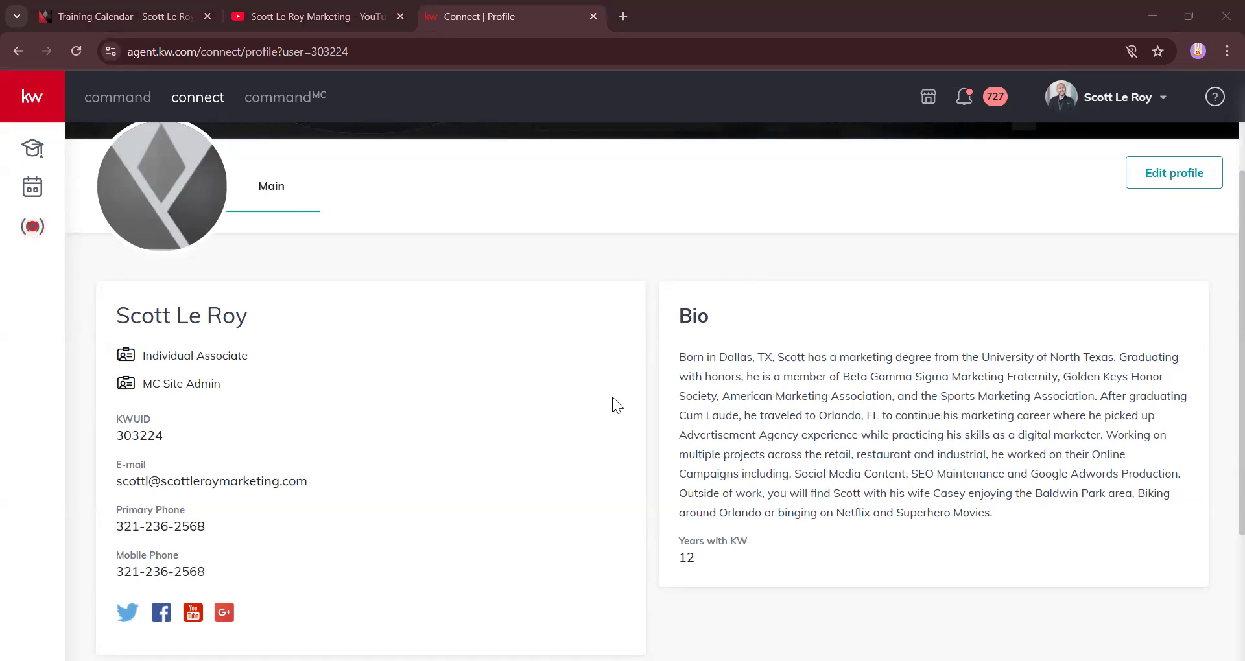
scroll(608, 394, up, 3)
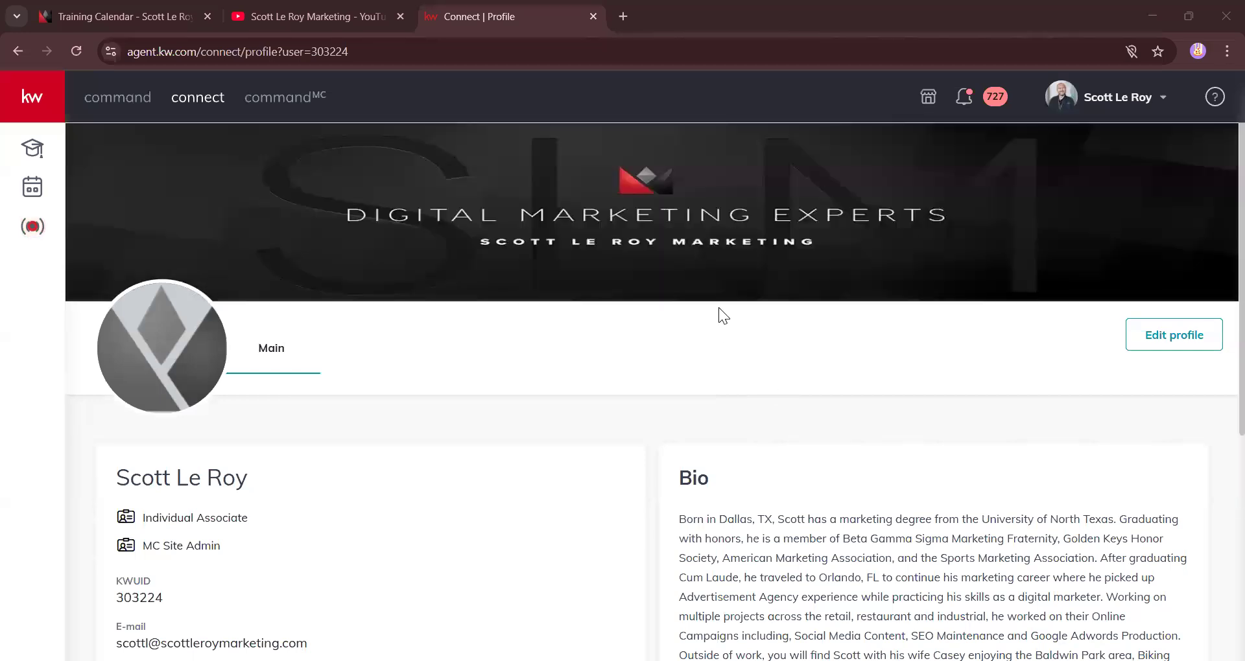
scroll(716, 311, down, 2)
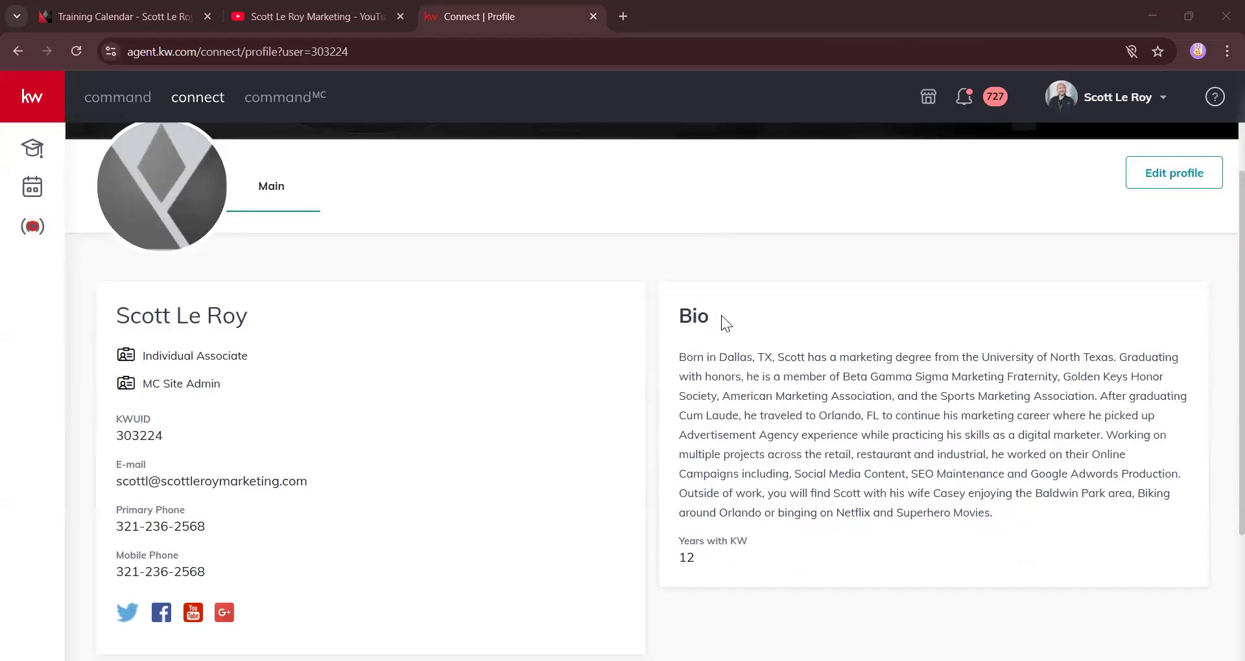
scroll(721, 315, up, 1)
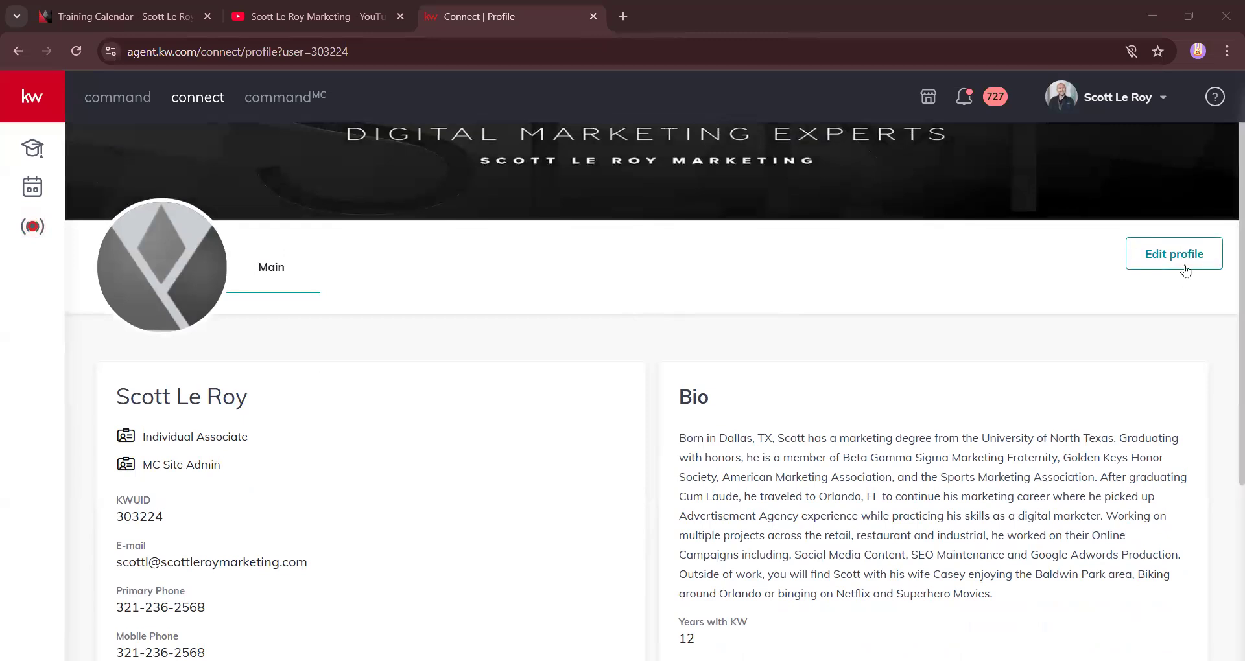
click(1170, 271)
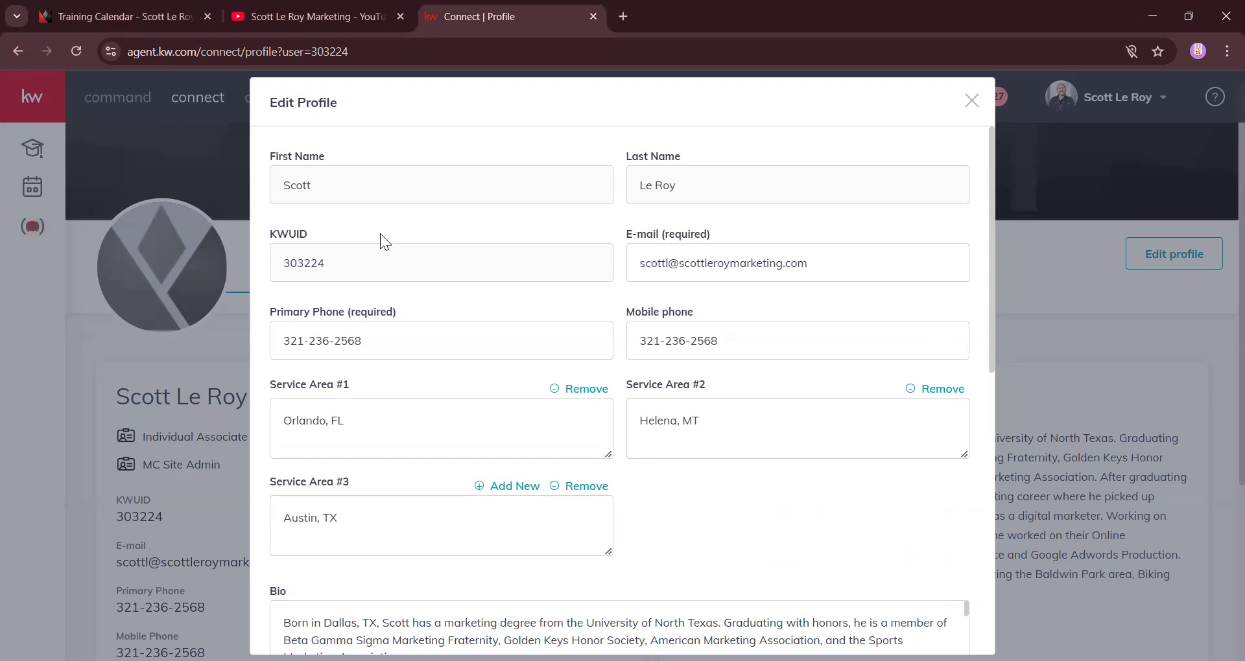
scroll(709, 208, down, 1)
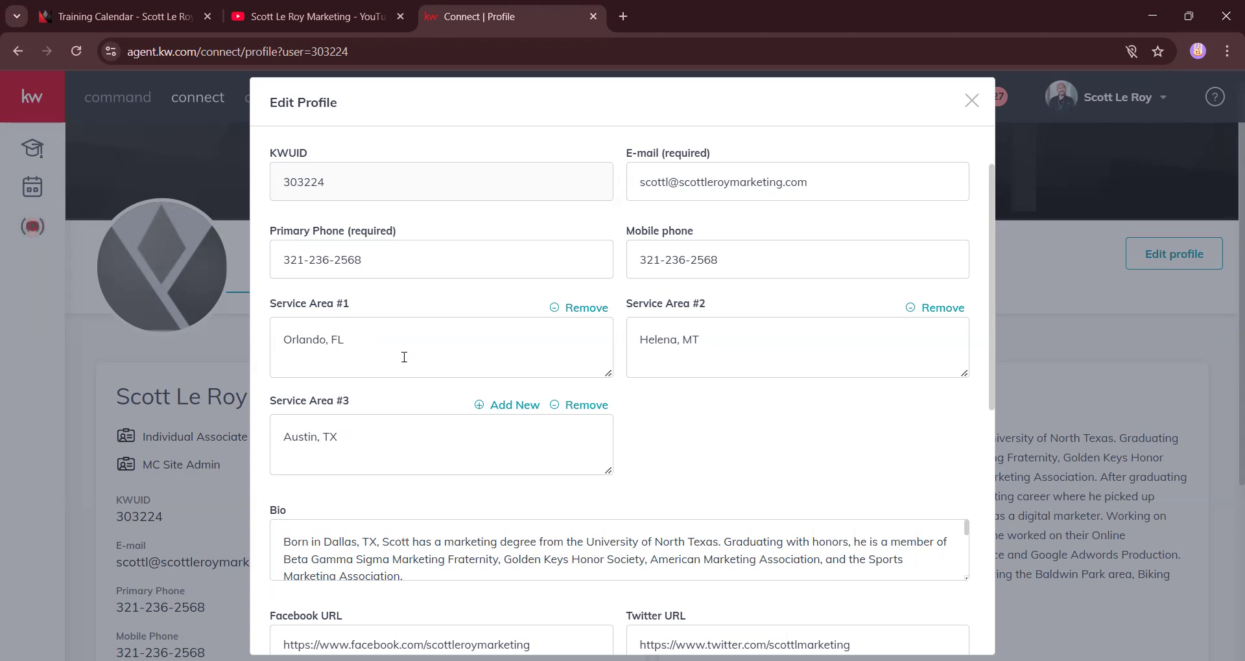
click(516, 405)
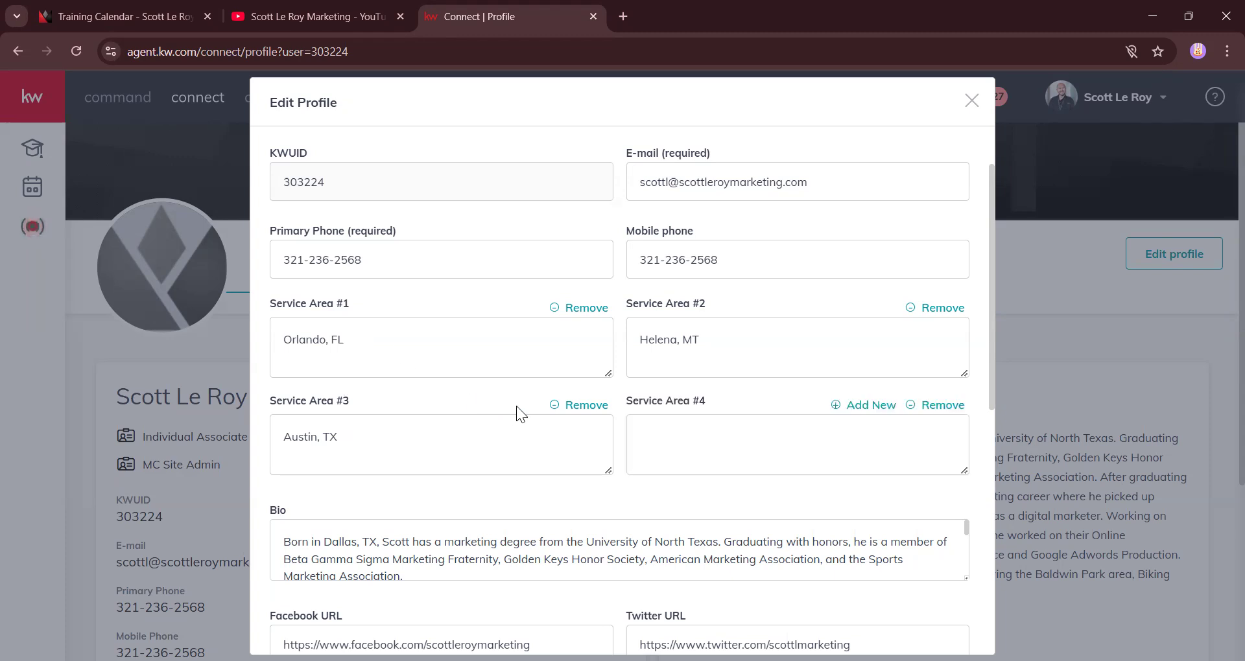
click(722, 431)
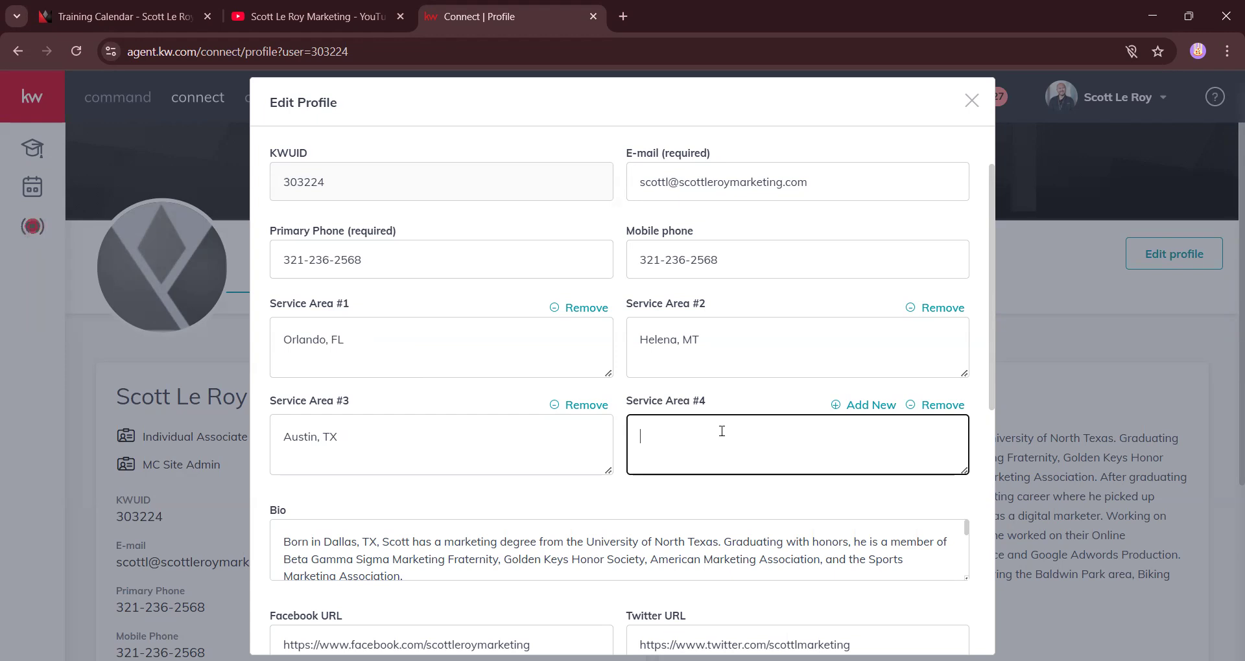
text(Boston, Ma)
key(BackSpace)
text(A)
key(BackSpace)
click(940, 406)
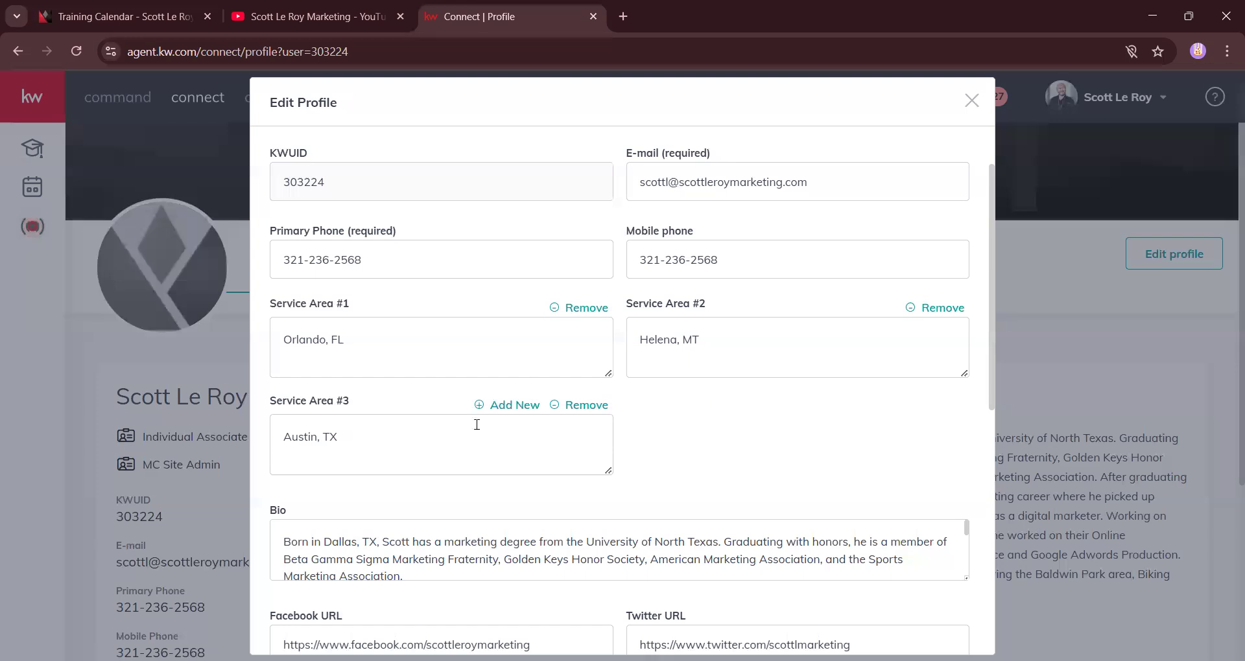
scroll(519, 420, down, 3)
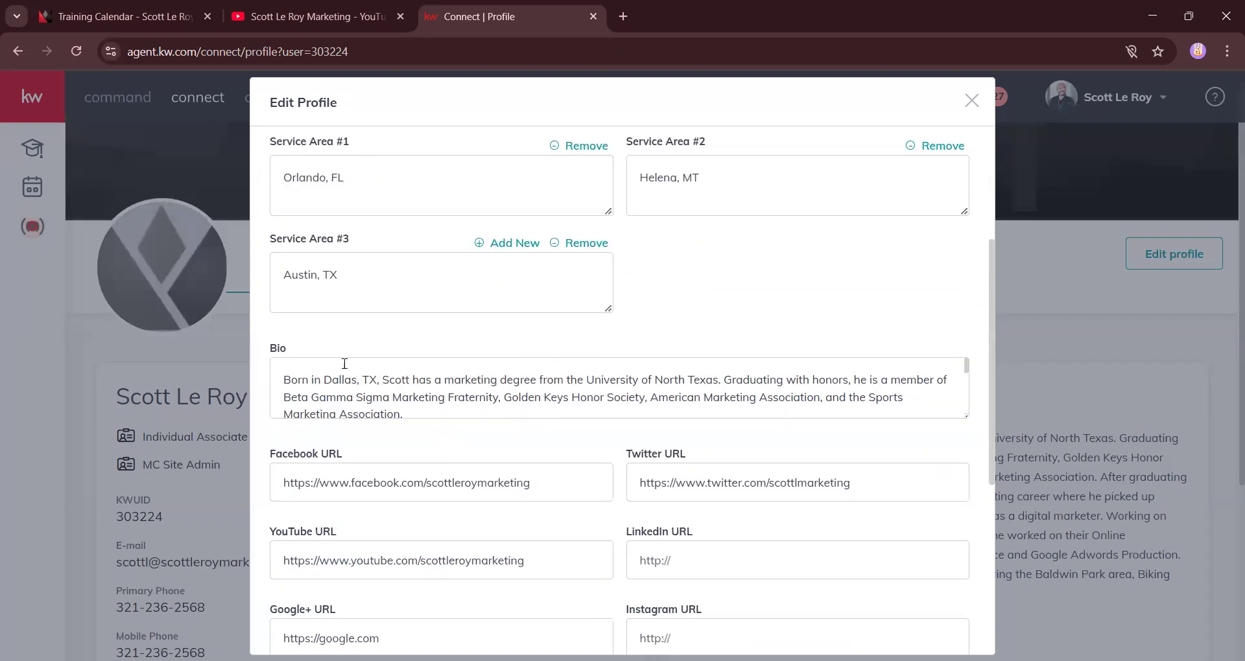
click(285, 375)
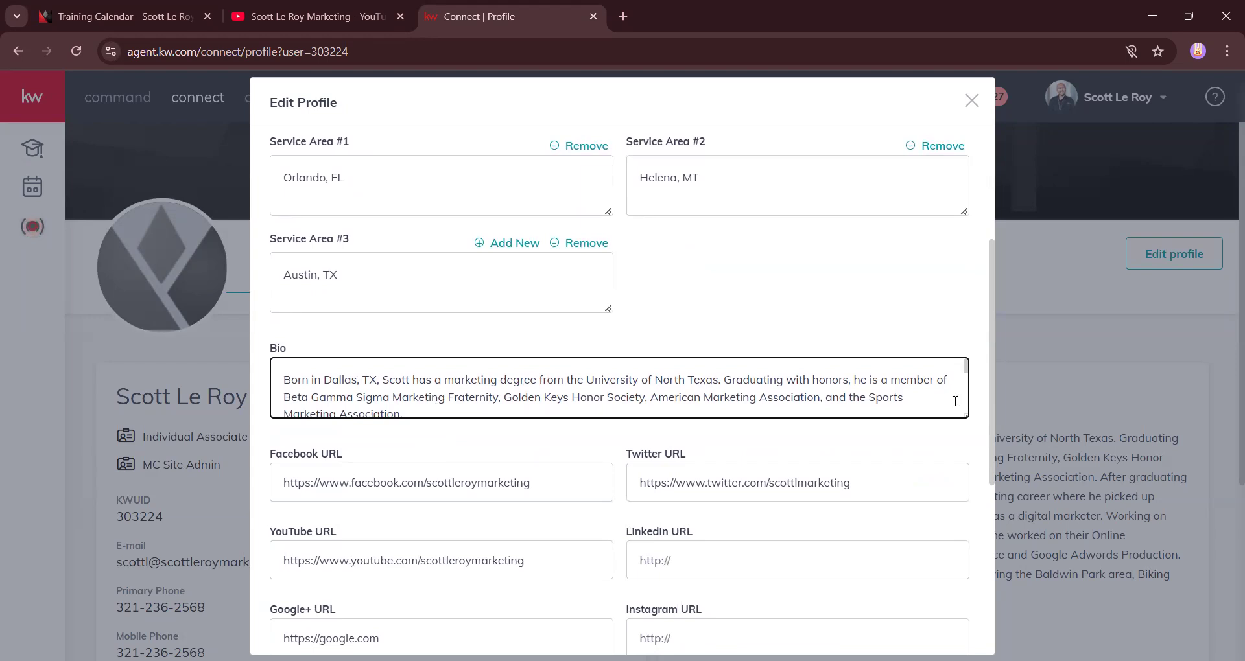
scroll(954, 401, down, 5)
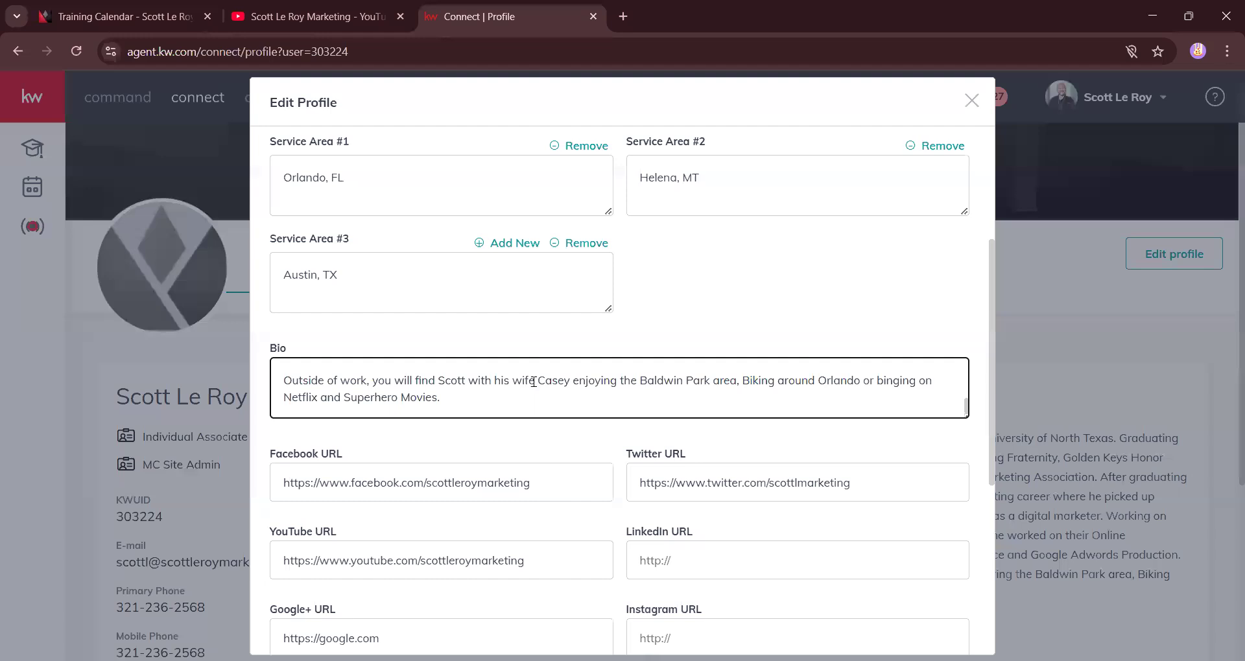
scroll(651, 223, down, 1)
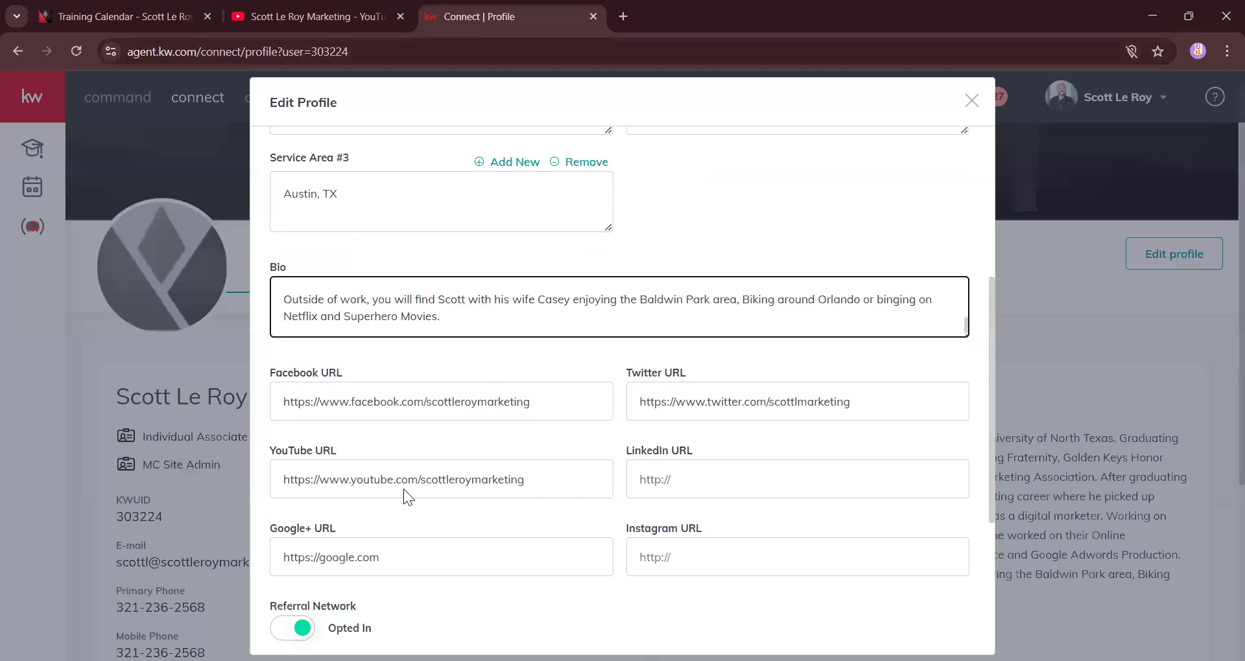
scroll(606, 495, down, 2)
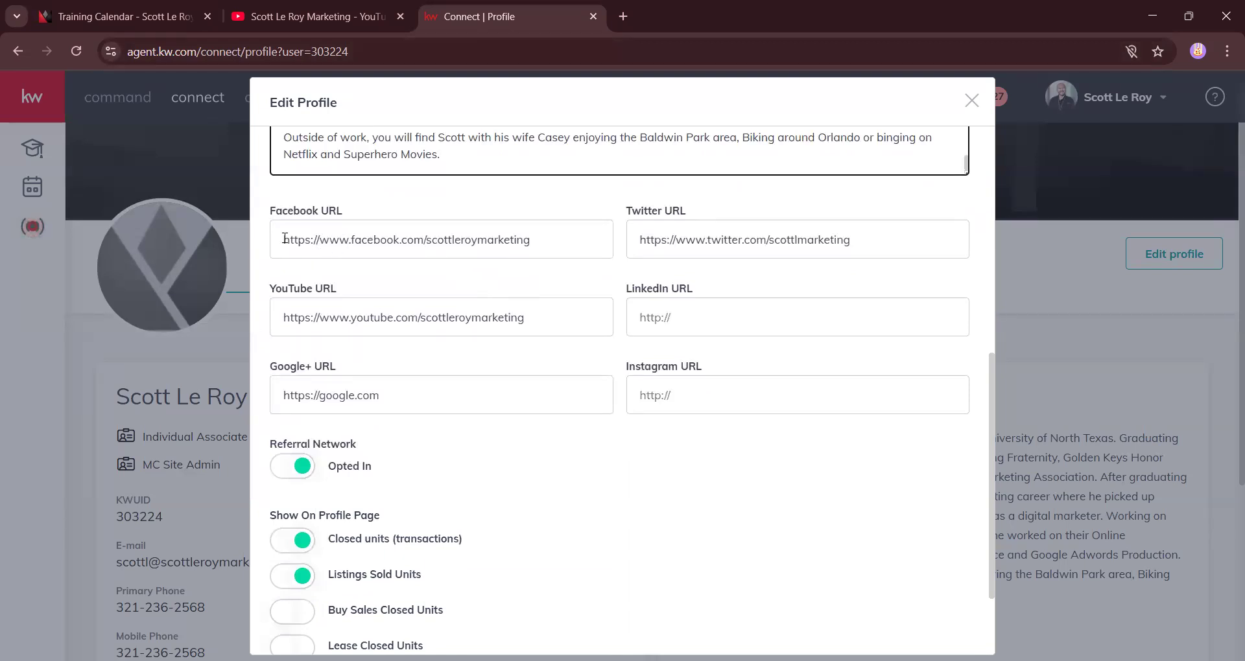
triple_click(509, 248)
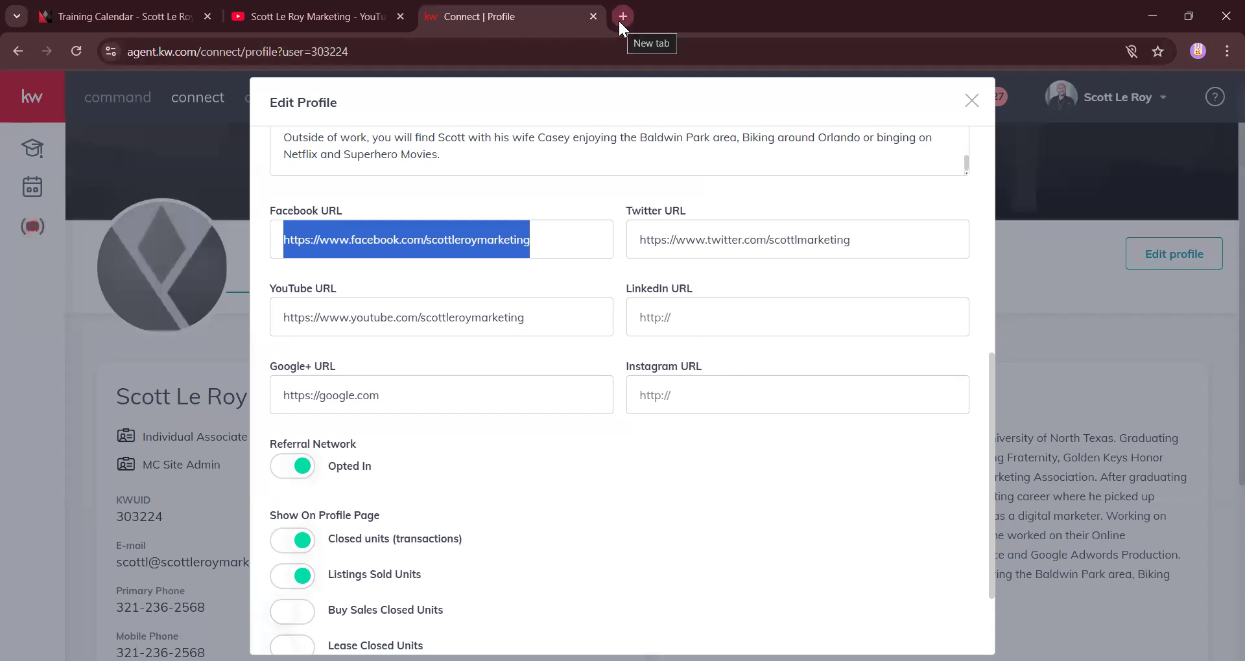
click(121, 52)
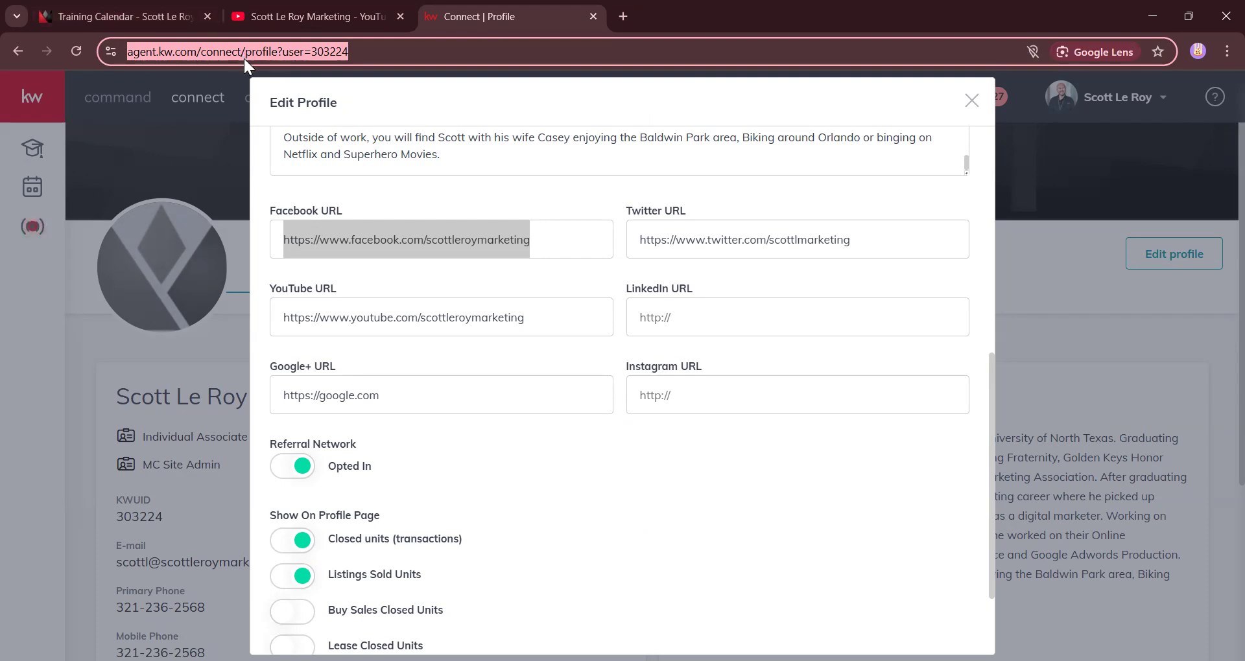
click(623, 491)
scroll(403, 423, down, 1)
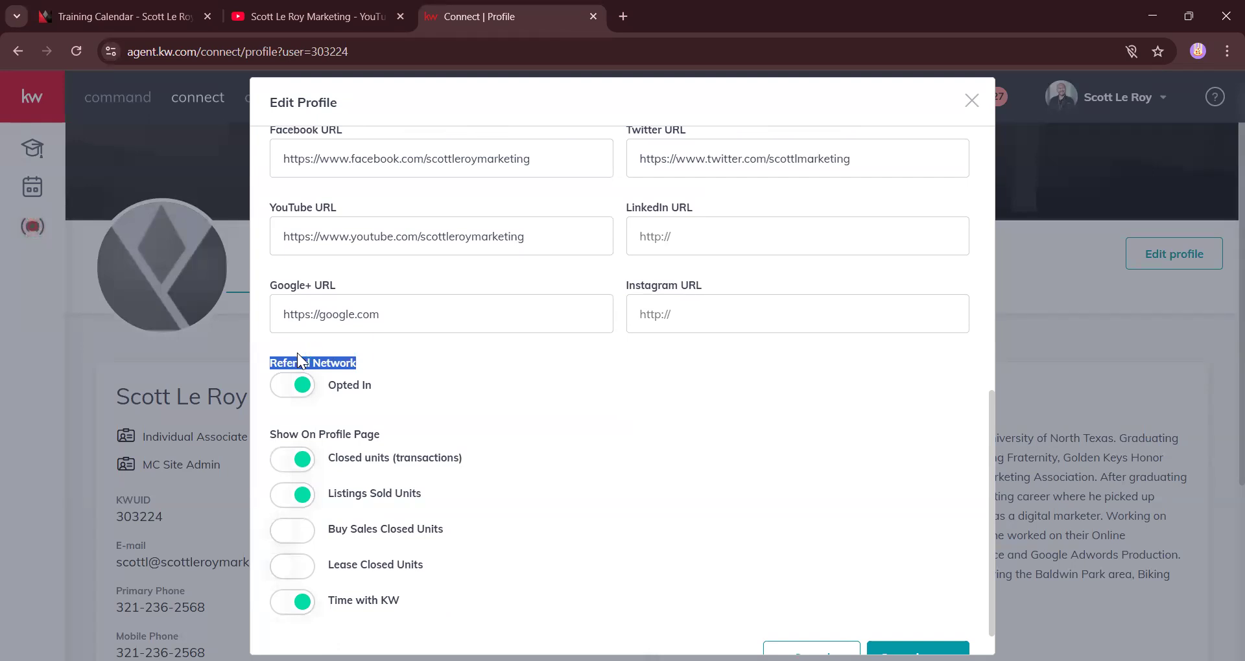
Step: Toggle Referral Network opt-in and Show closed units off and back on, leaving both enabled
click(303, 387)
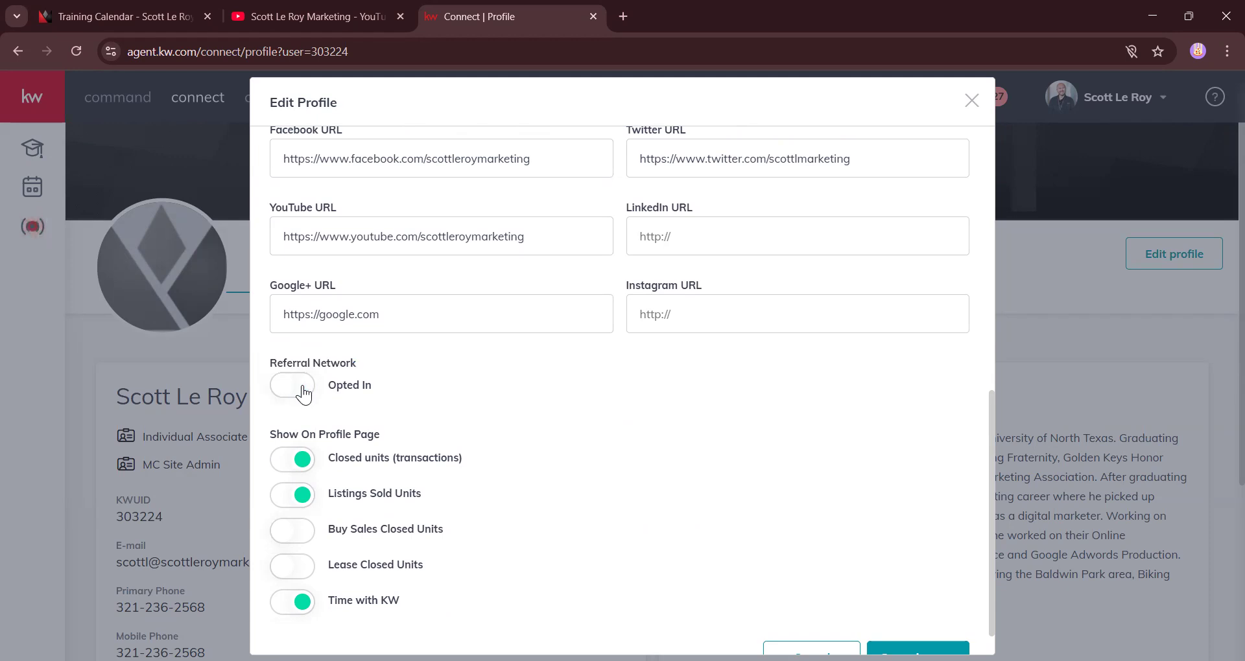
click(303, 389)
scroll(360, 389, down, 1)
click(296, 420)
click(297, 420)
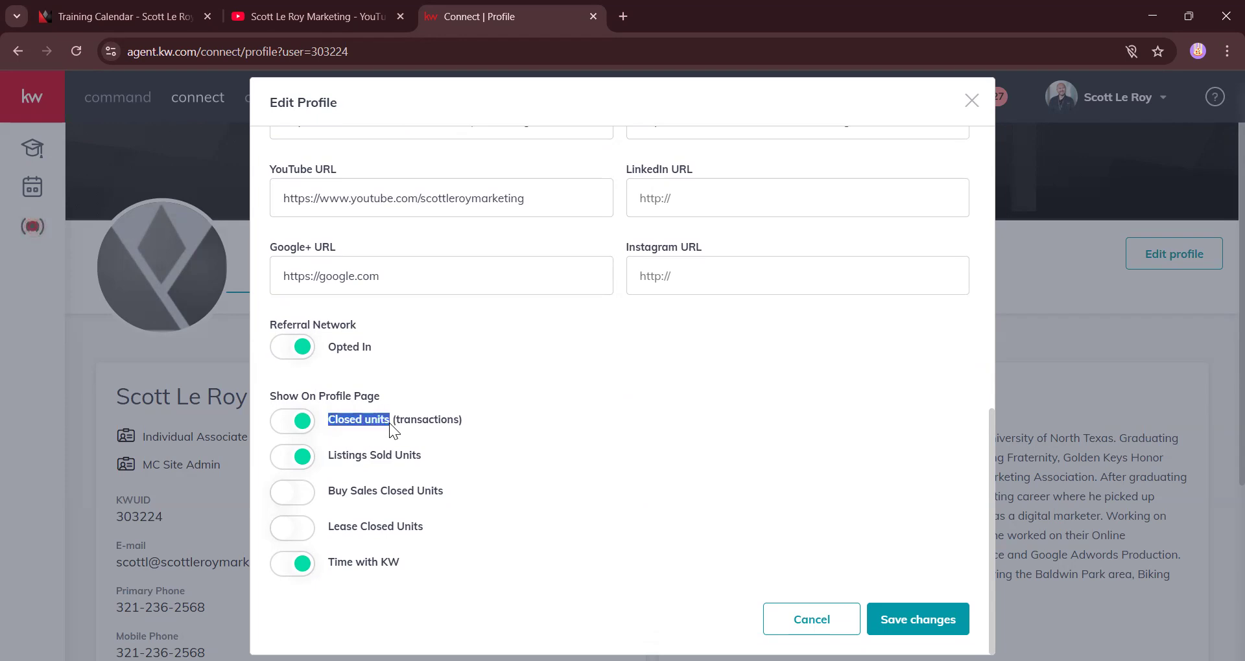
Step: Review the Listings Sold, Buy Sales Closed and Lease Closed Units profile options
drag(329, 455, 373, 456)
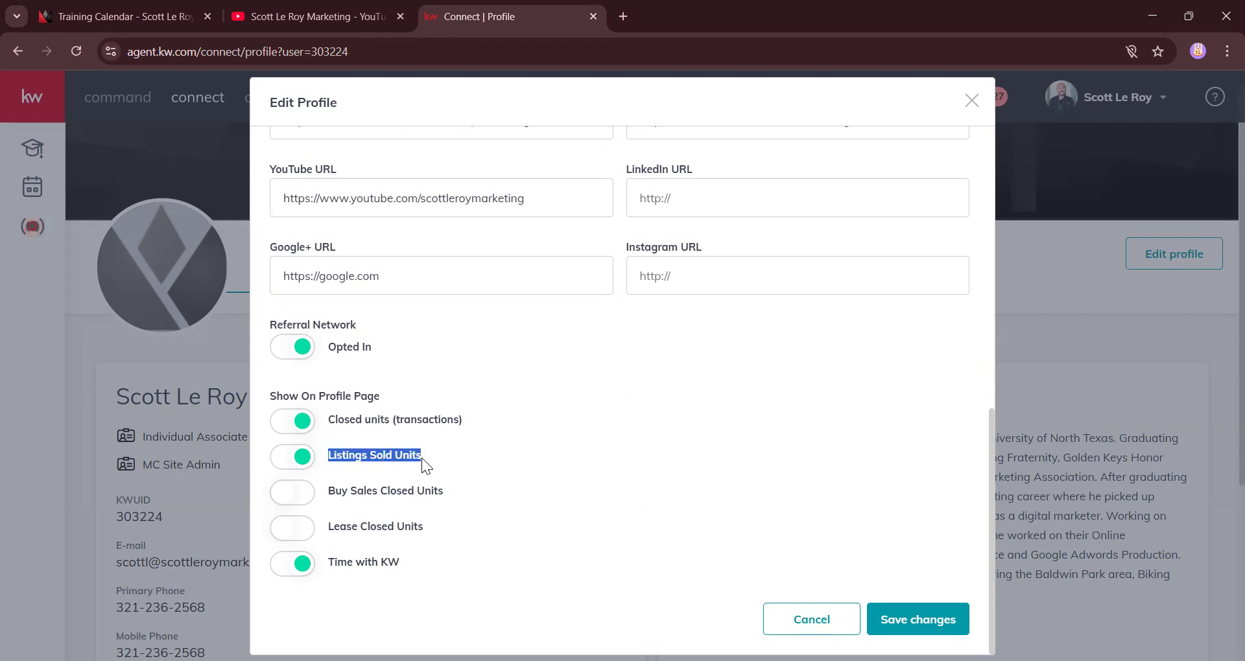
drag(329, 492, 381, 493)
drag(328, 527, 412, 564)
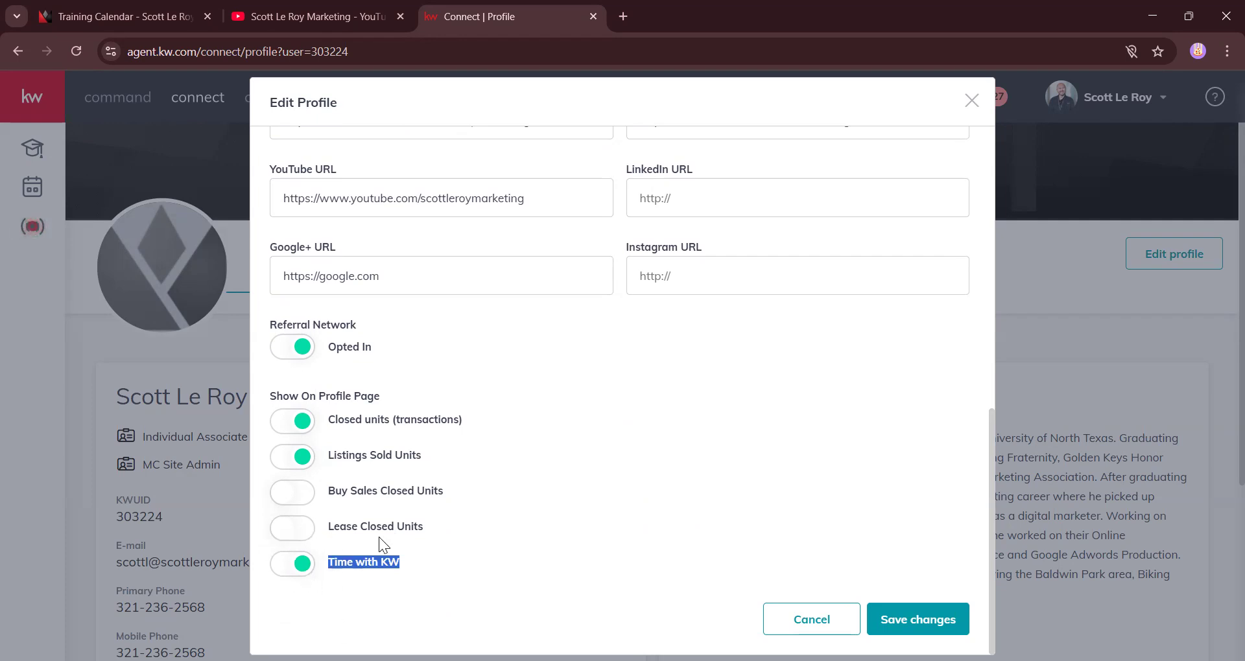
scroll(389, 531, up, 3)
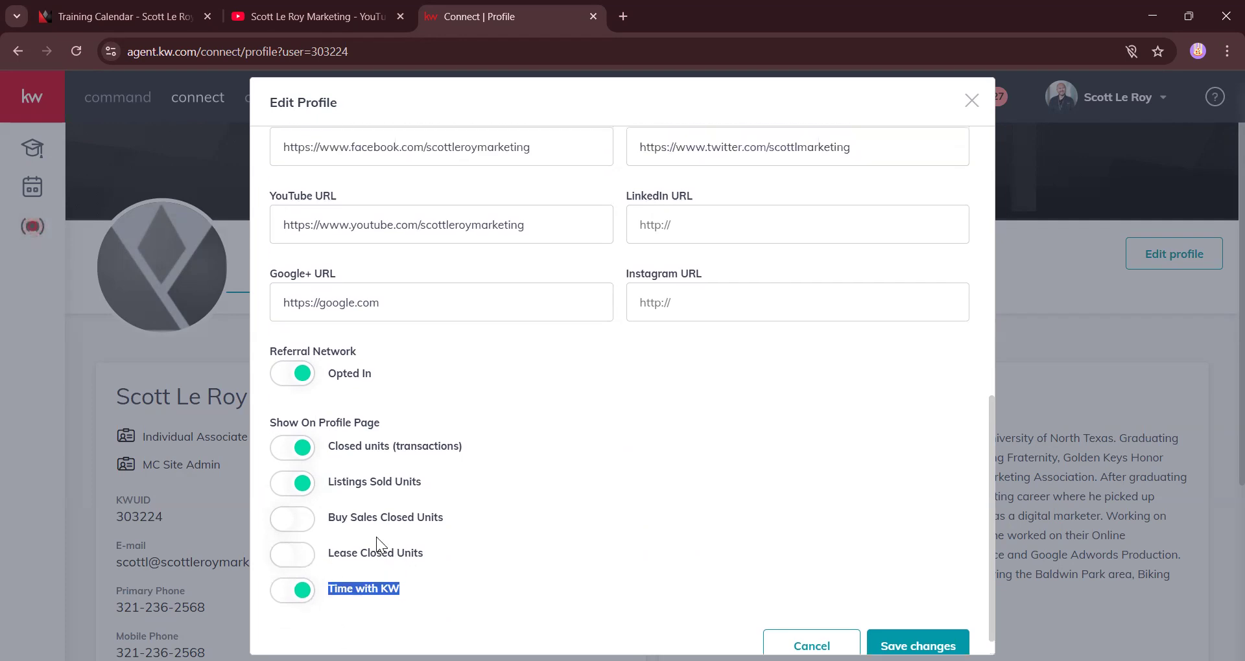
scroll(333, 475, down, 3)
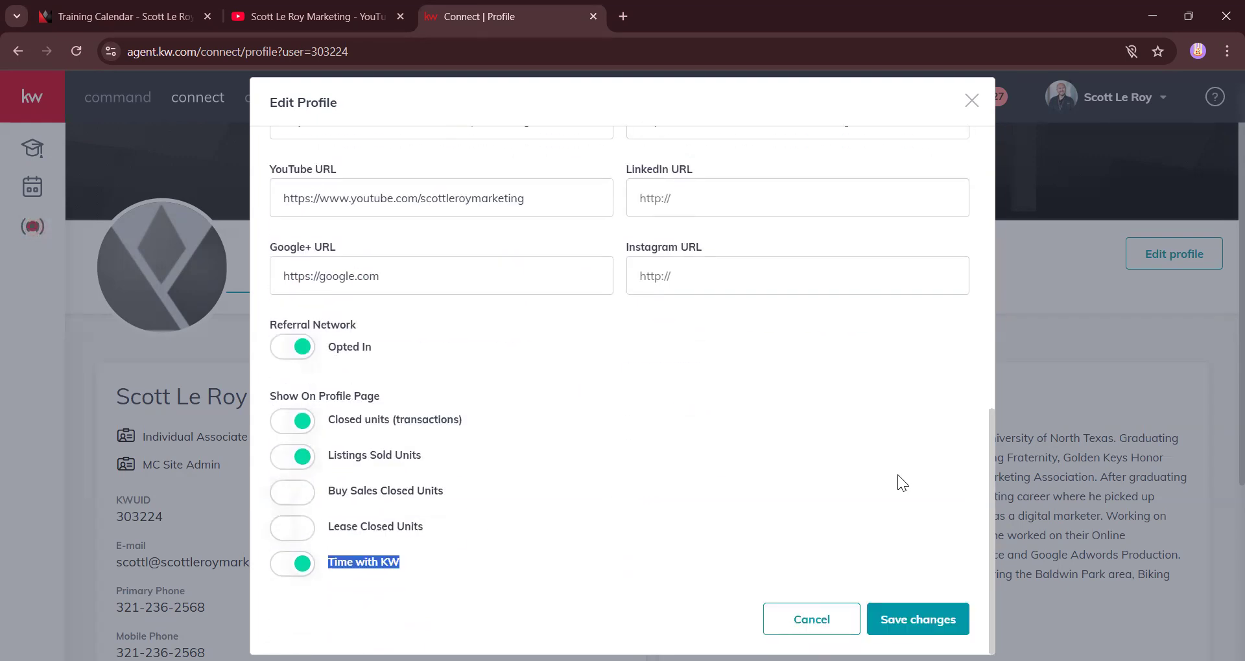
scroll(538, 308, up, 5)
scroll(505, 331, down, 5)
Step: Save the profile changes and confirm the profile shows 12 Years with KW
click(904, 612)
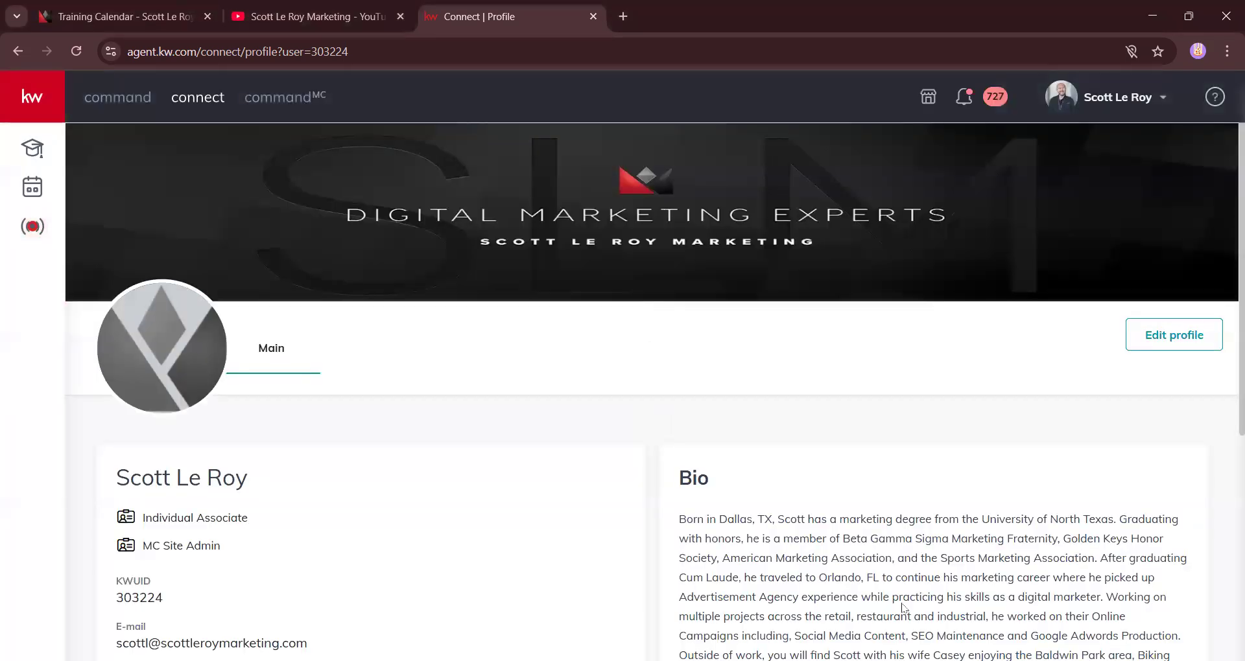
scroll(598, 302, down, 5)
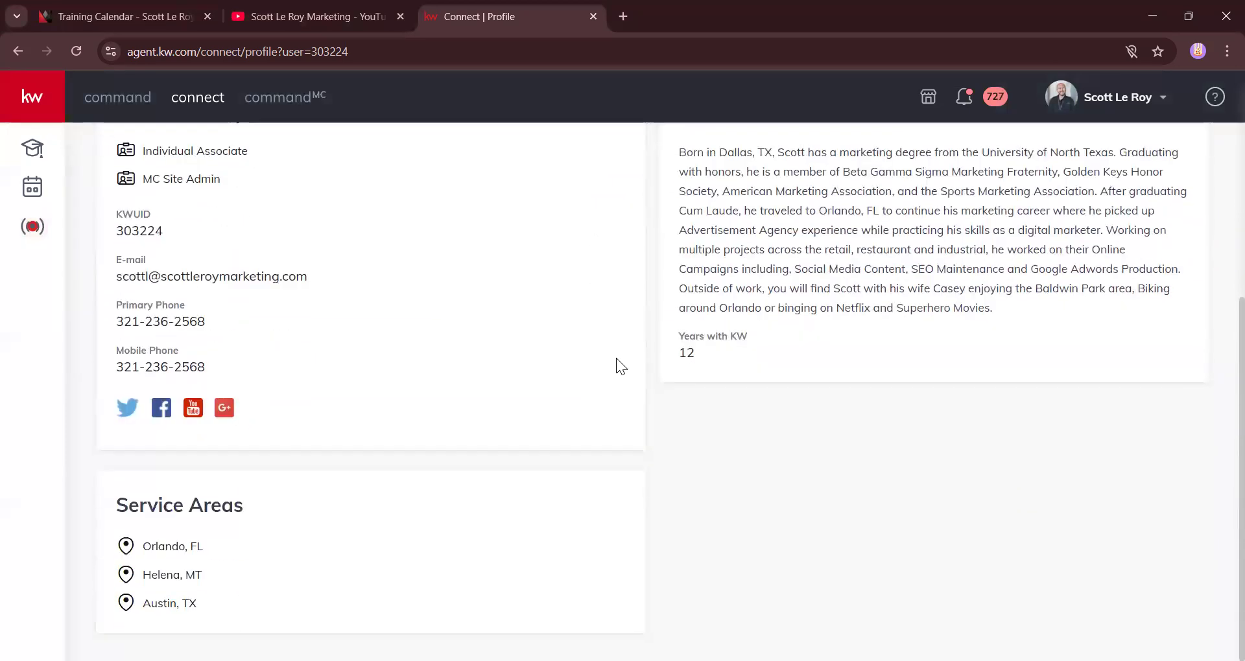
drag(677, 335, 760, 356)
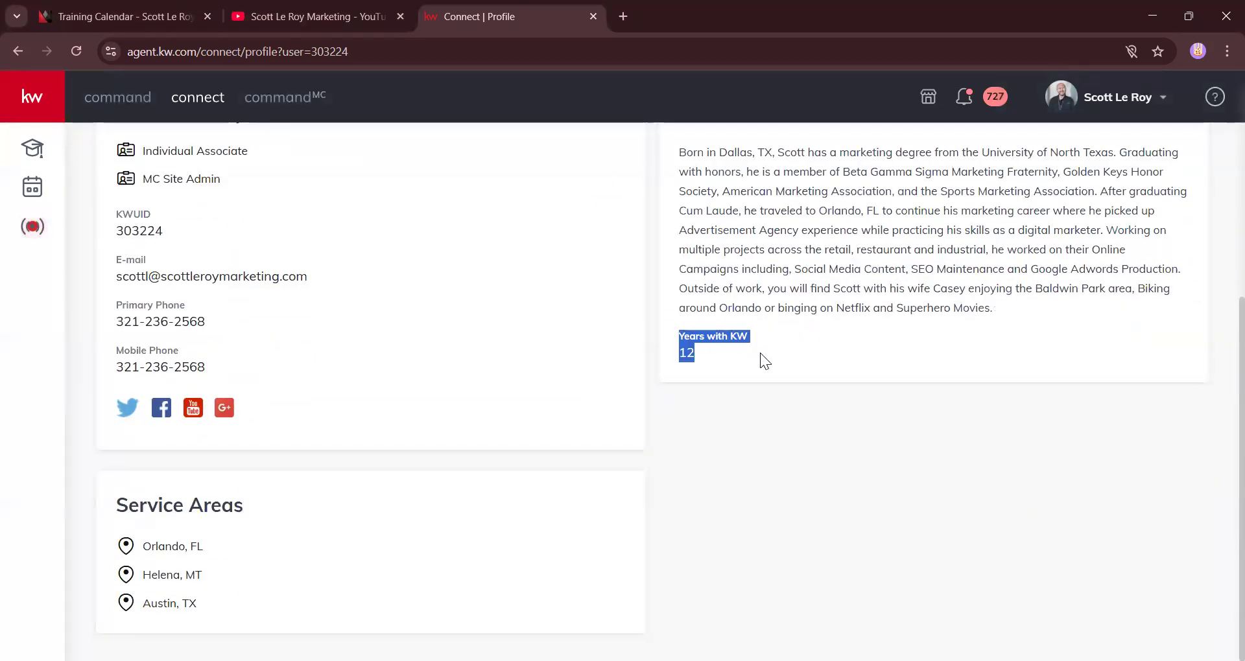
click(847, 353)
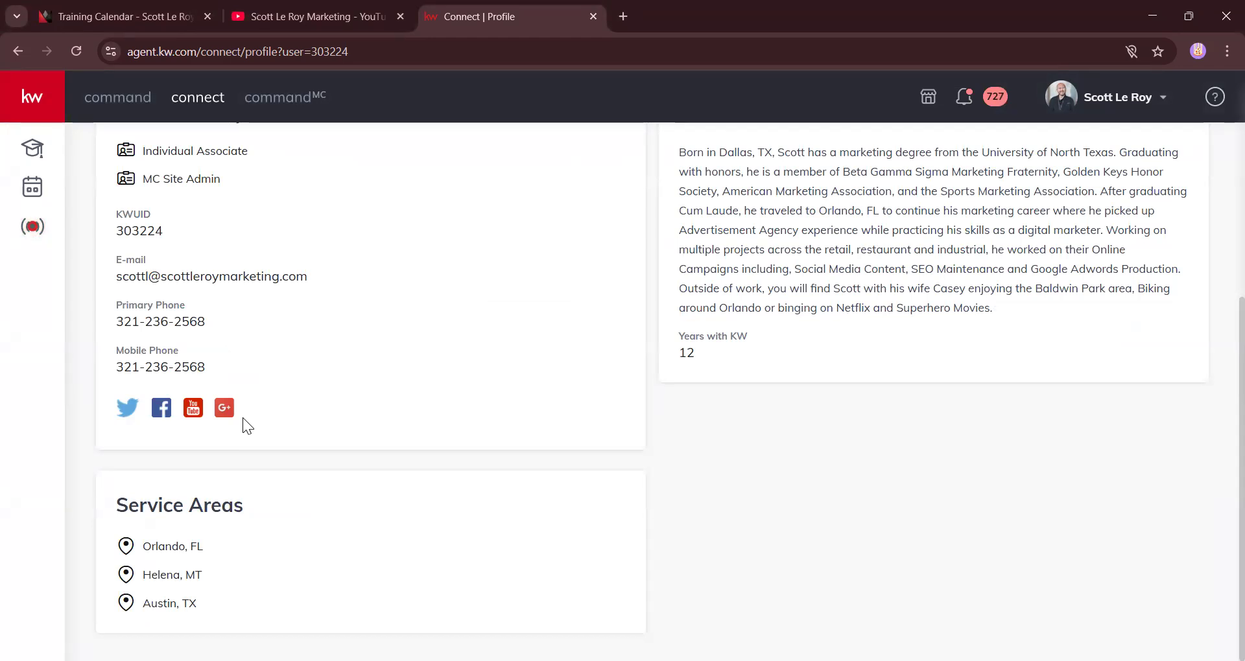
scroll(324, 480, up, 6)
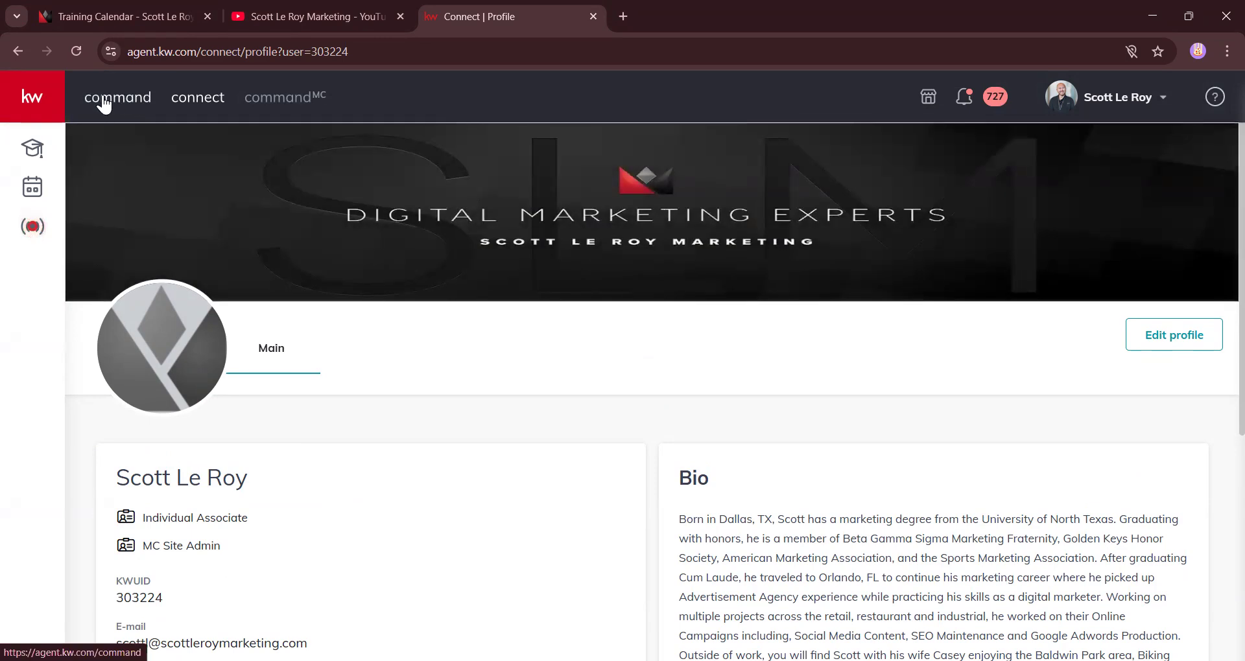
Step: Return to the Command dashboard, expand the sidebar, and go to the Referrals section
click(102, 104)
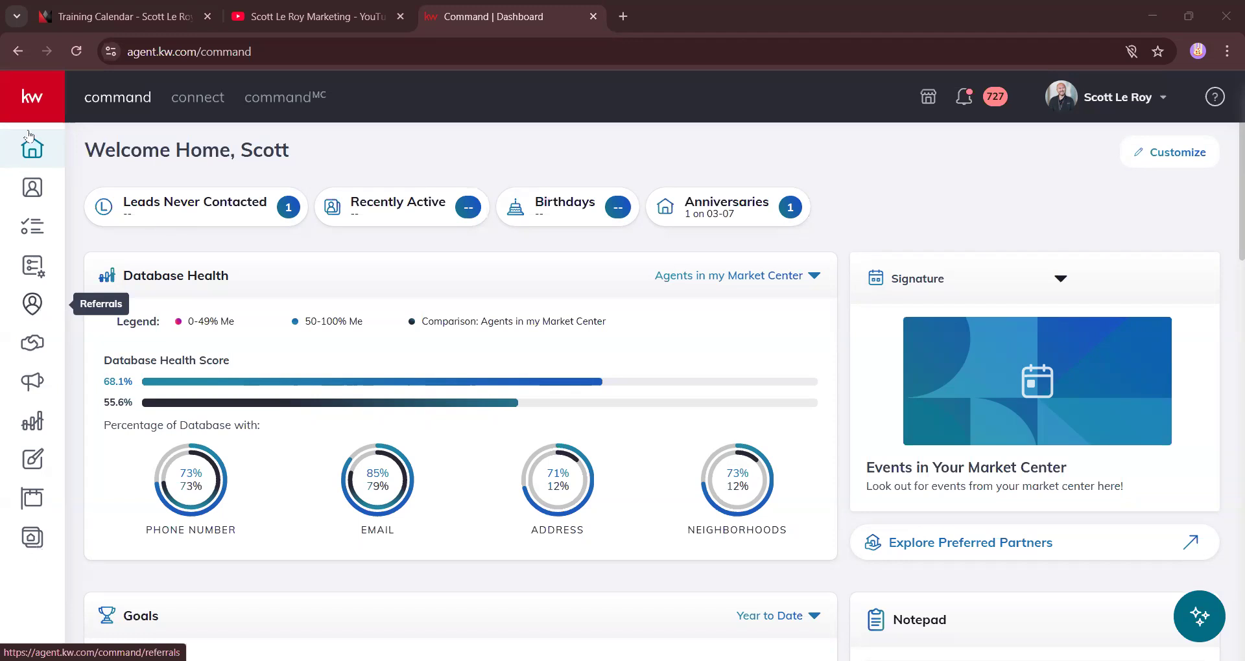
click(29, 97)
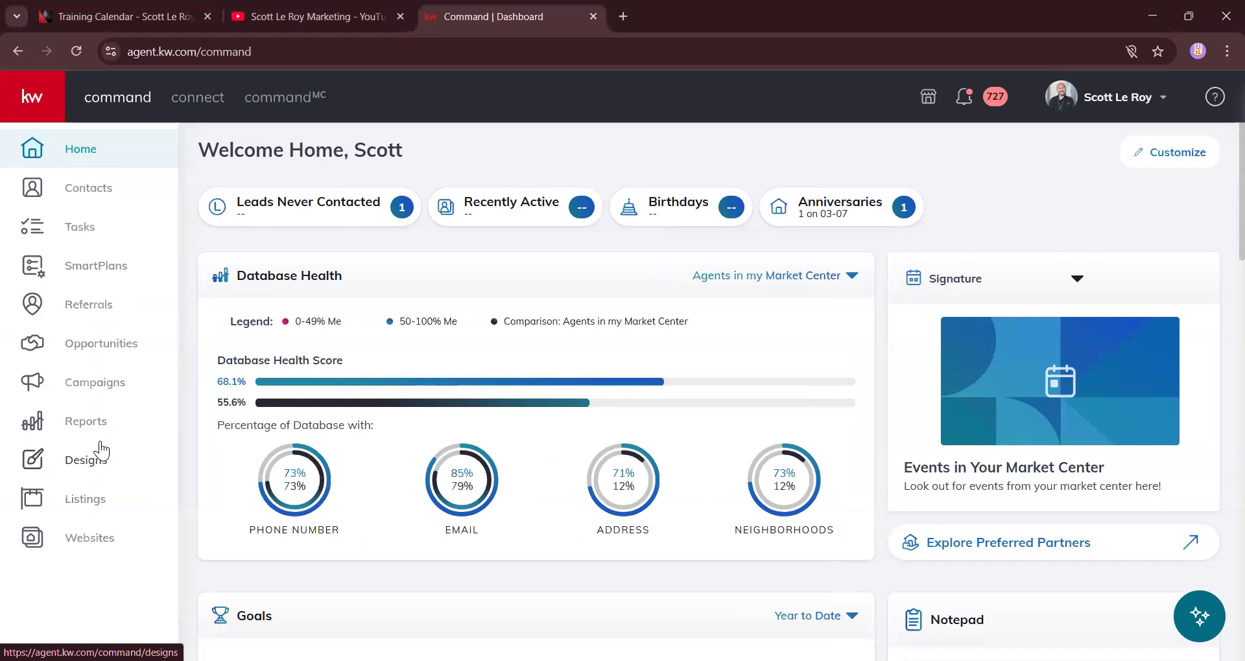
click(60, 311)
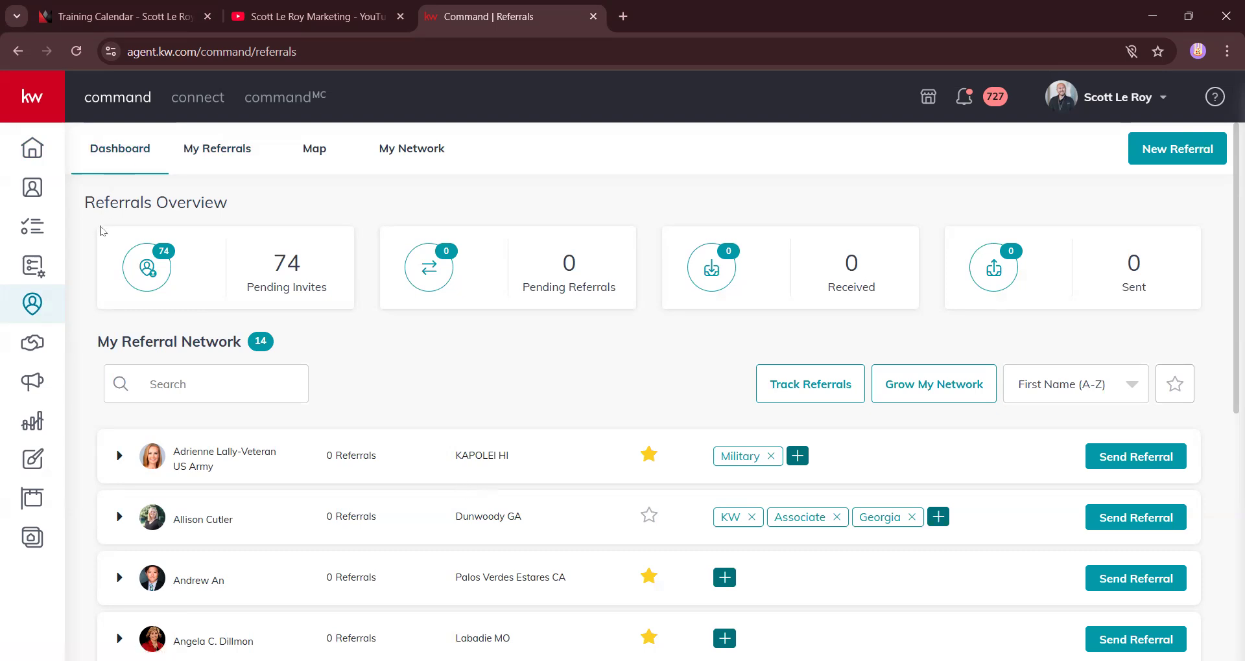
drag(120, 203, 221, 202)
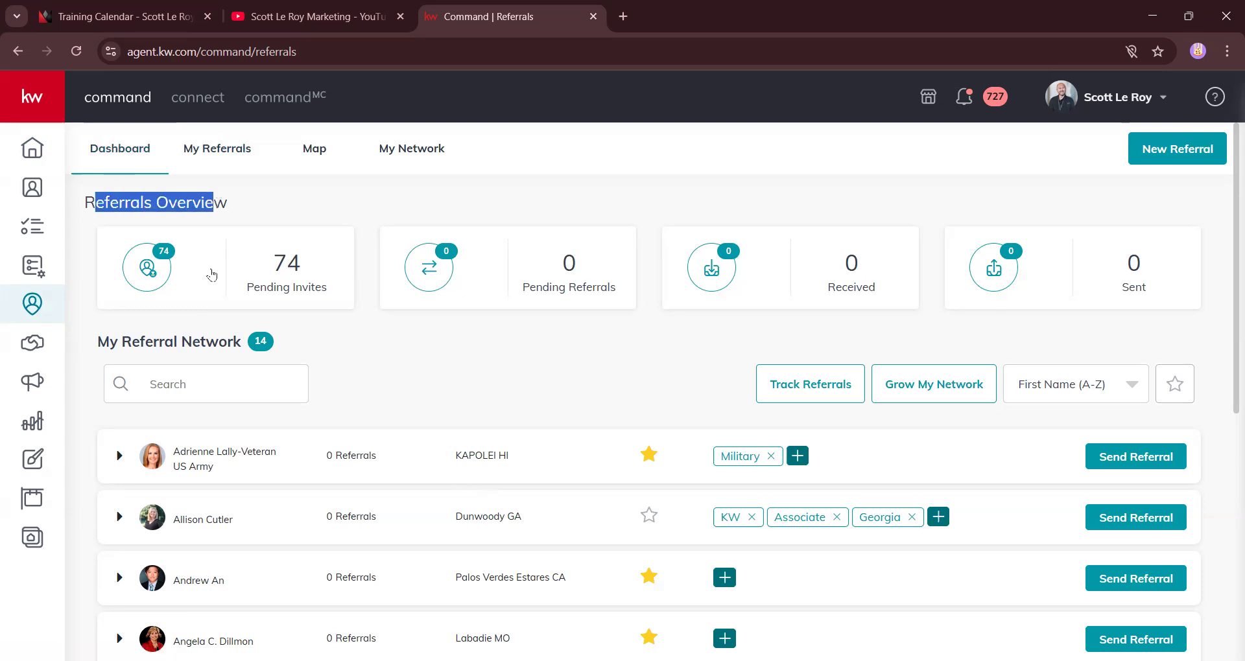
click(95, 283)
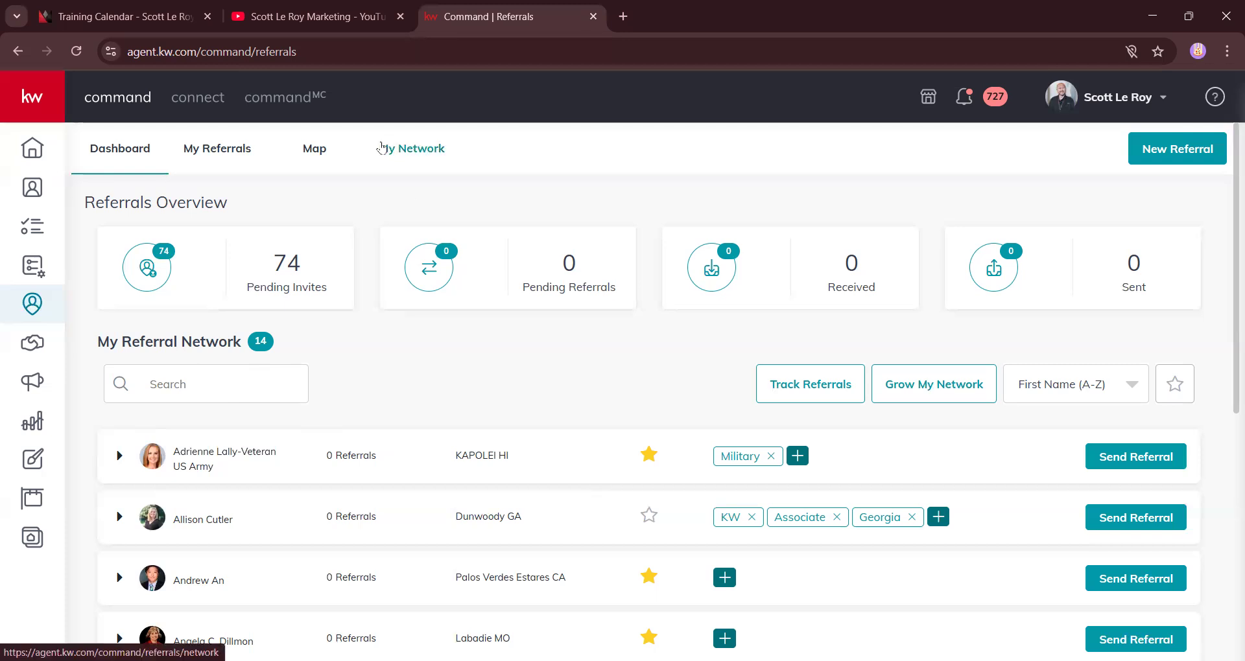
scroll(841, 476, down, 3)
scroll(802, 454, up, 3)
Step: Bring up the My Network page of 14 agents and focus its agent search box
click(424, 152)
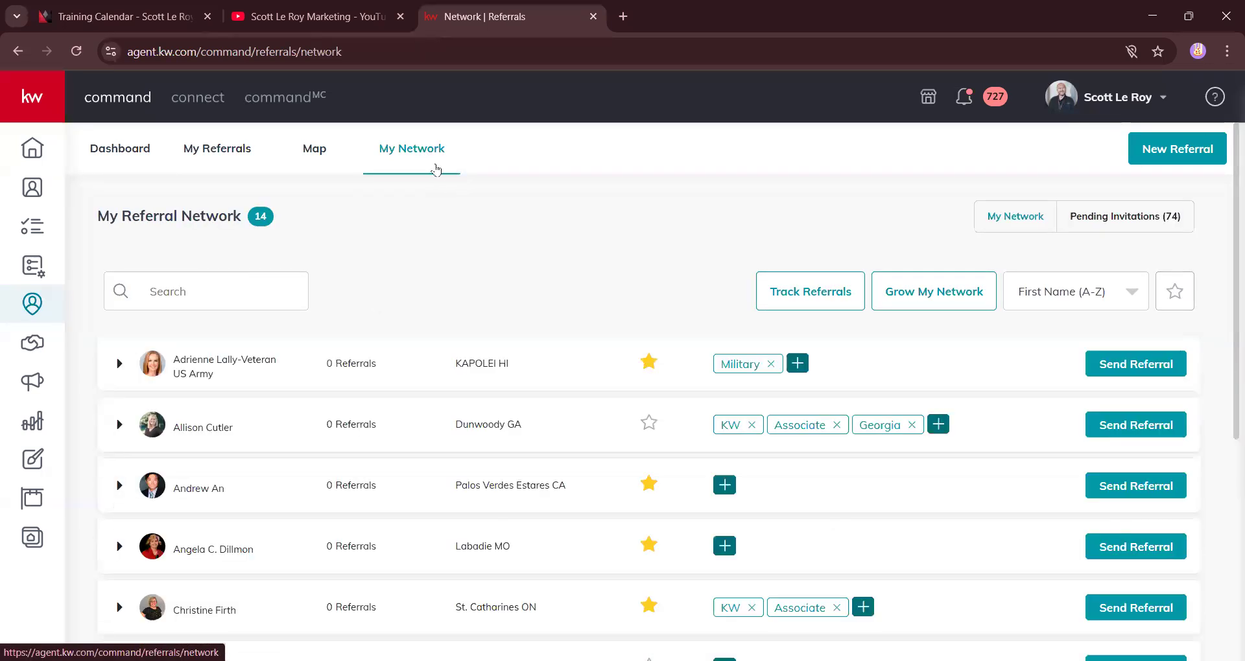
click(102, 152)
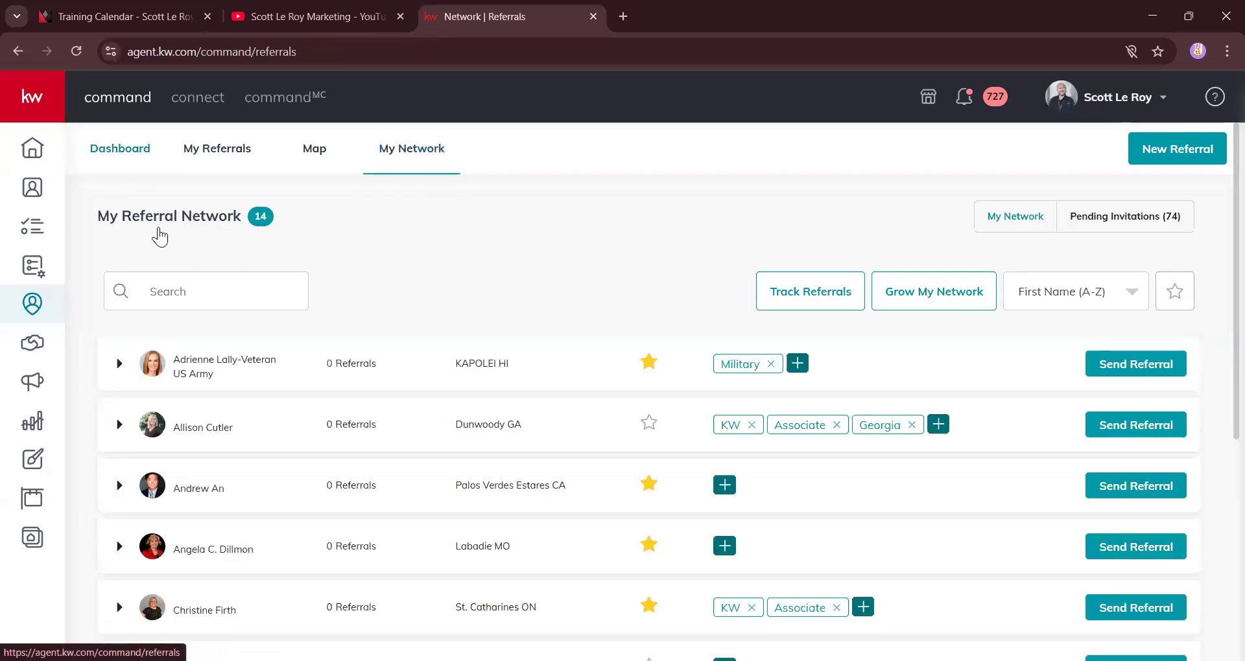
drag(86, 372, 1096, 381)
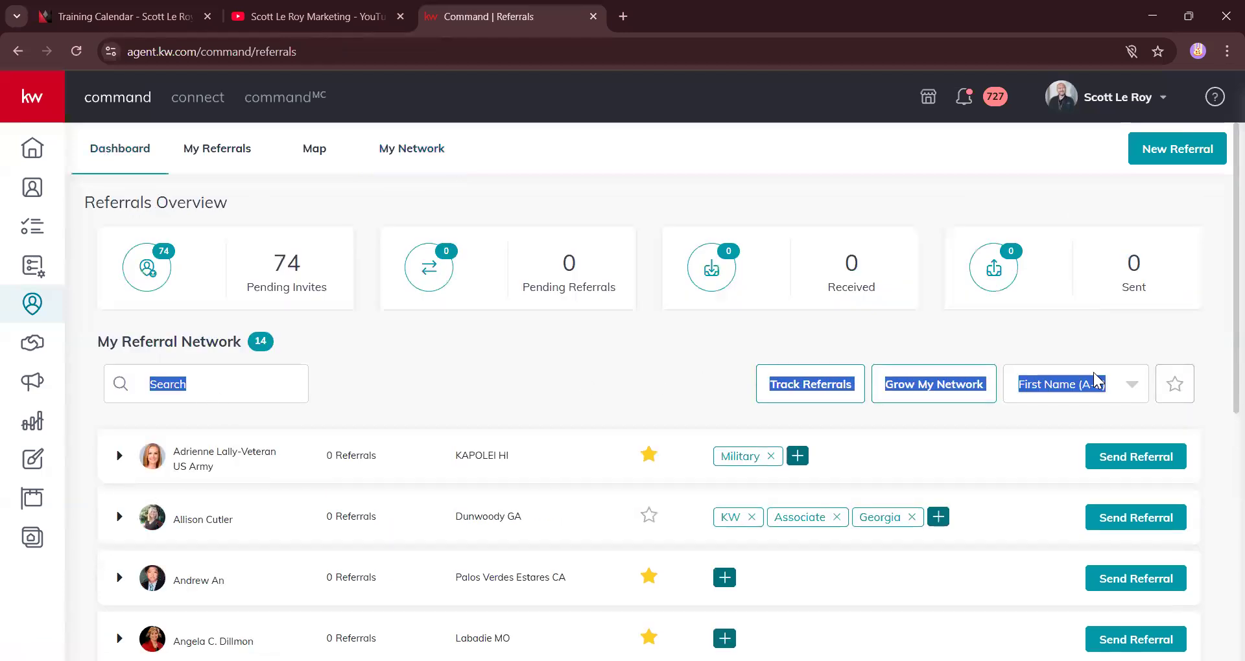
click(406, 153)
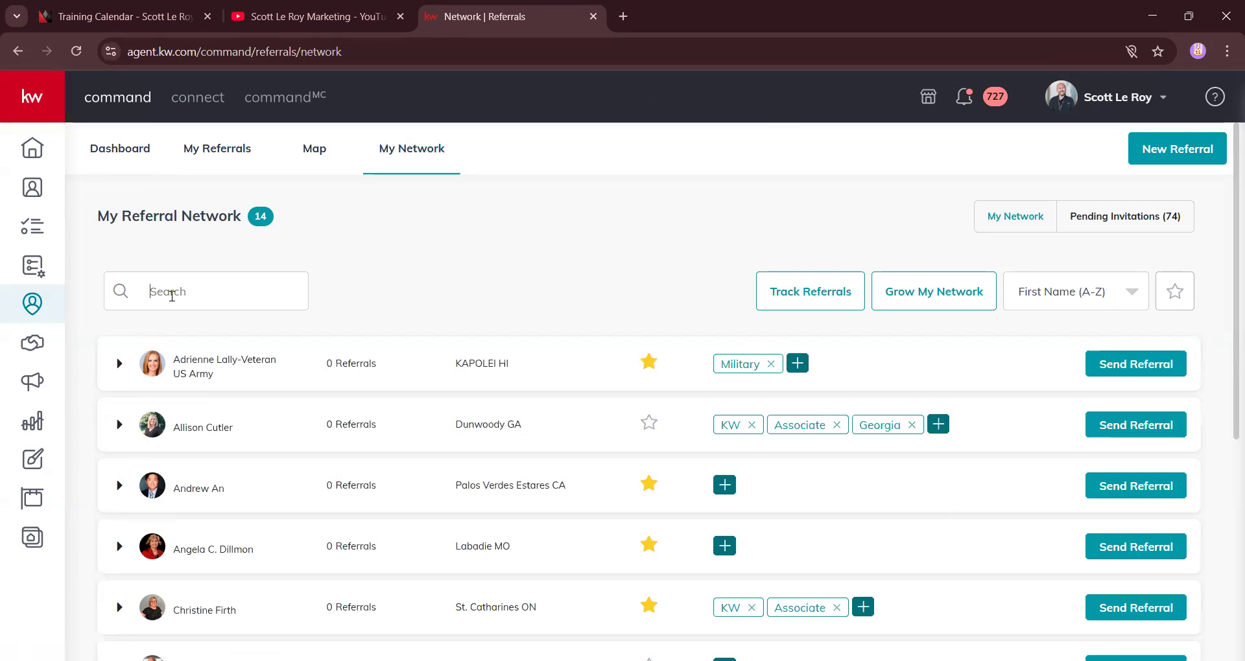
click(193, 294)
click(833, 306)
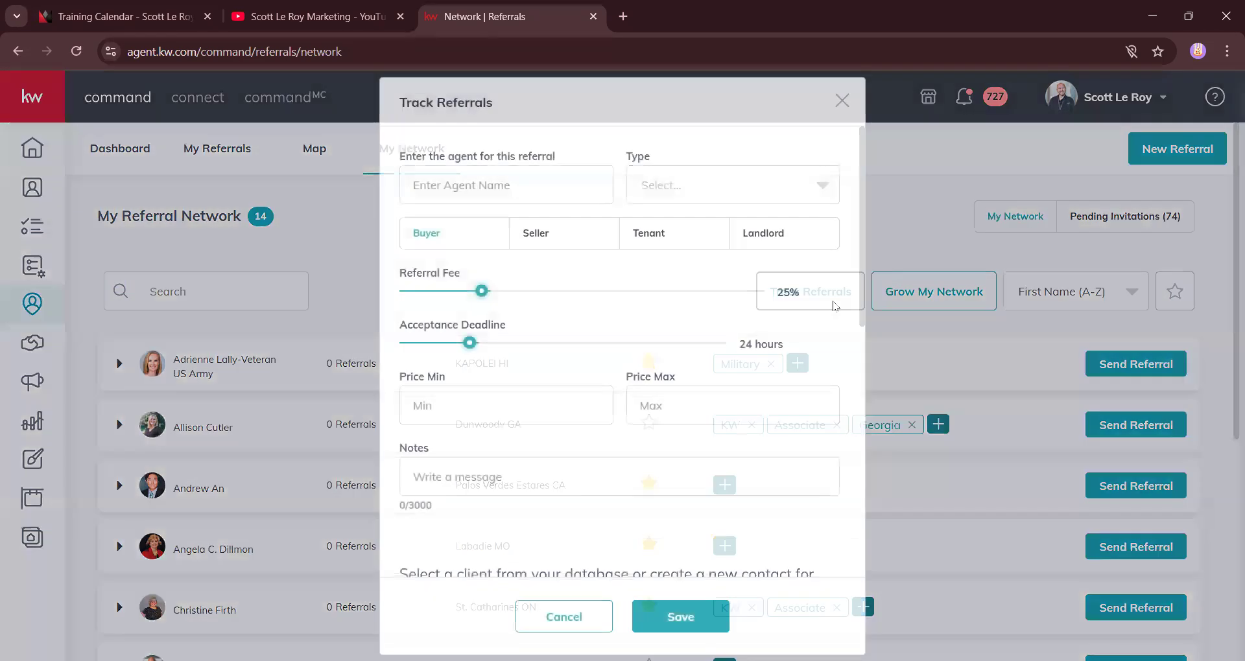
click(841, 100)
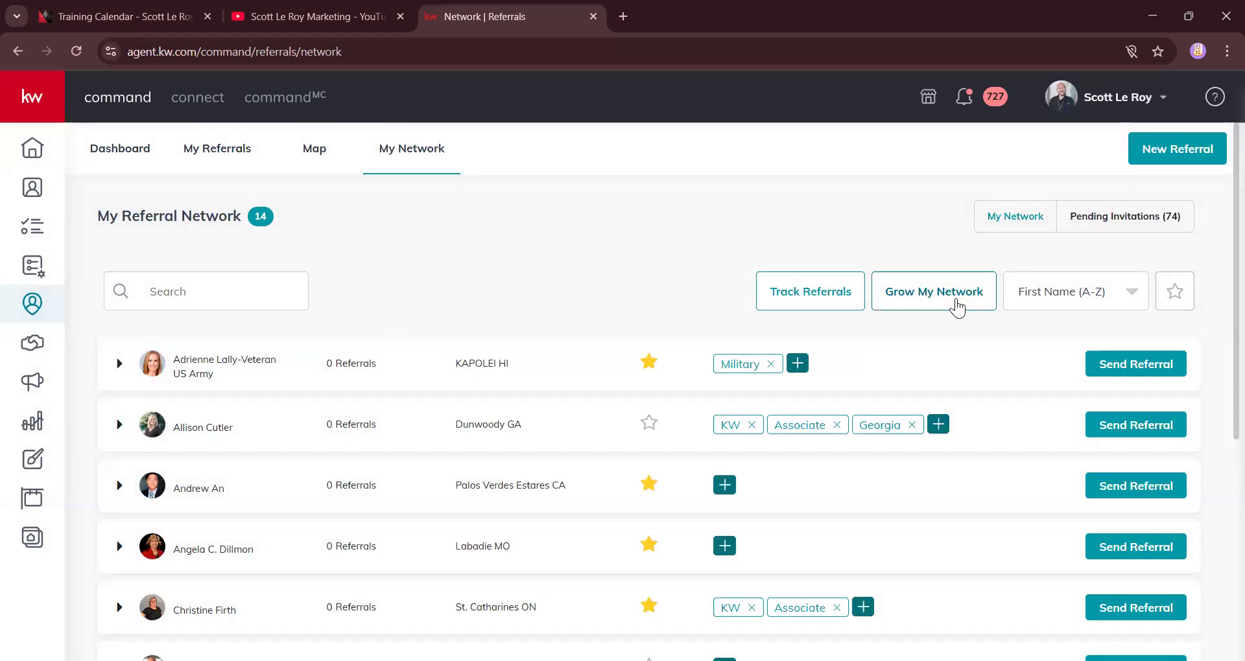
click(957, 308)
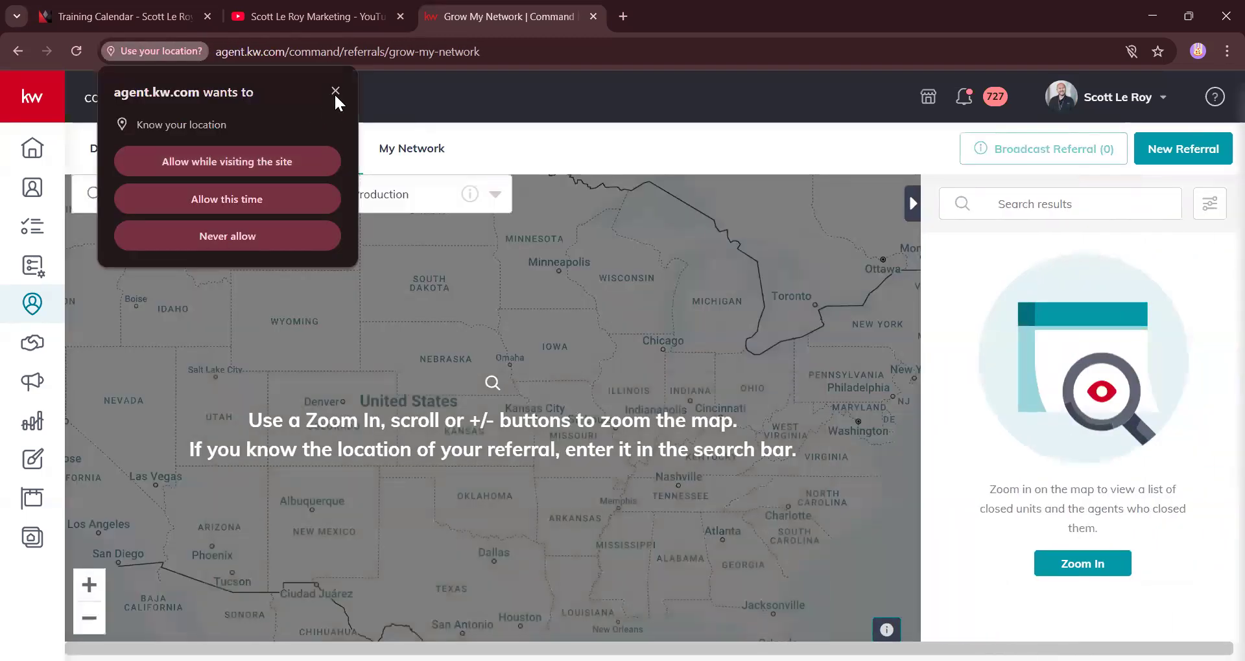
click(335, 93)
click(419, 152)
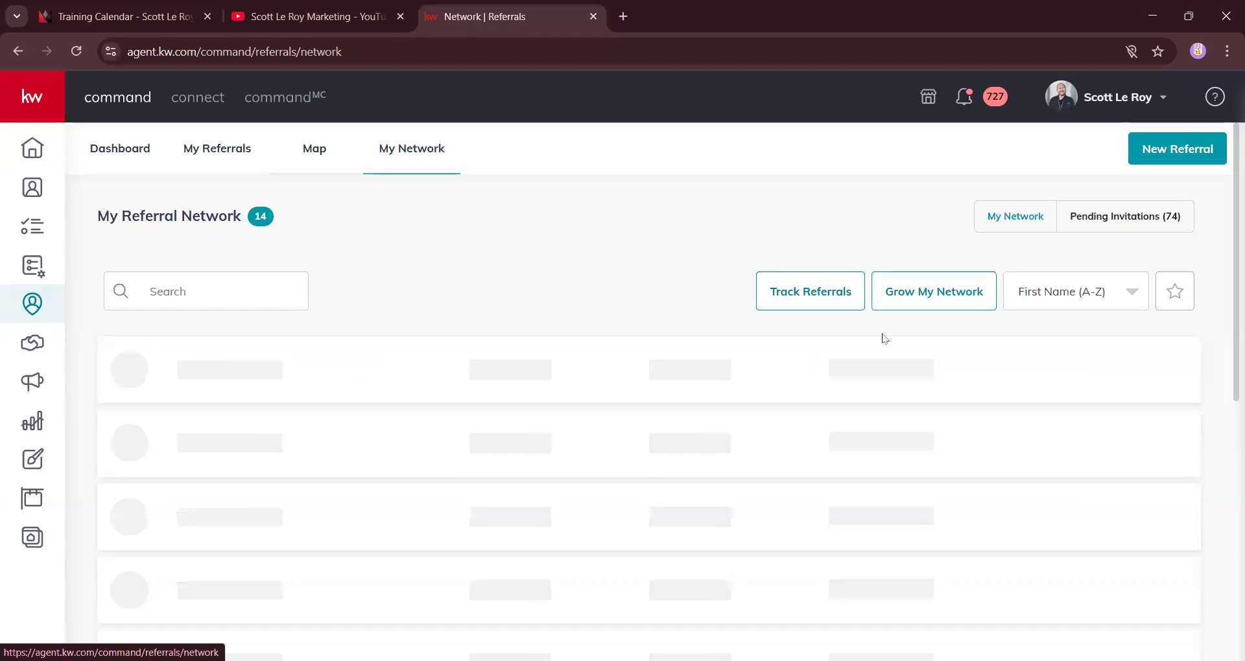
click(1098, 295)
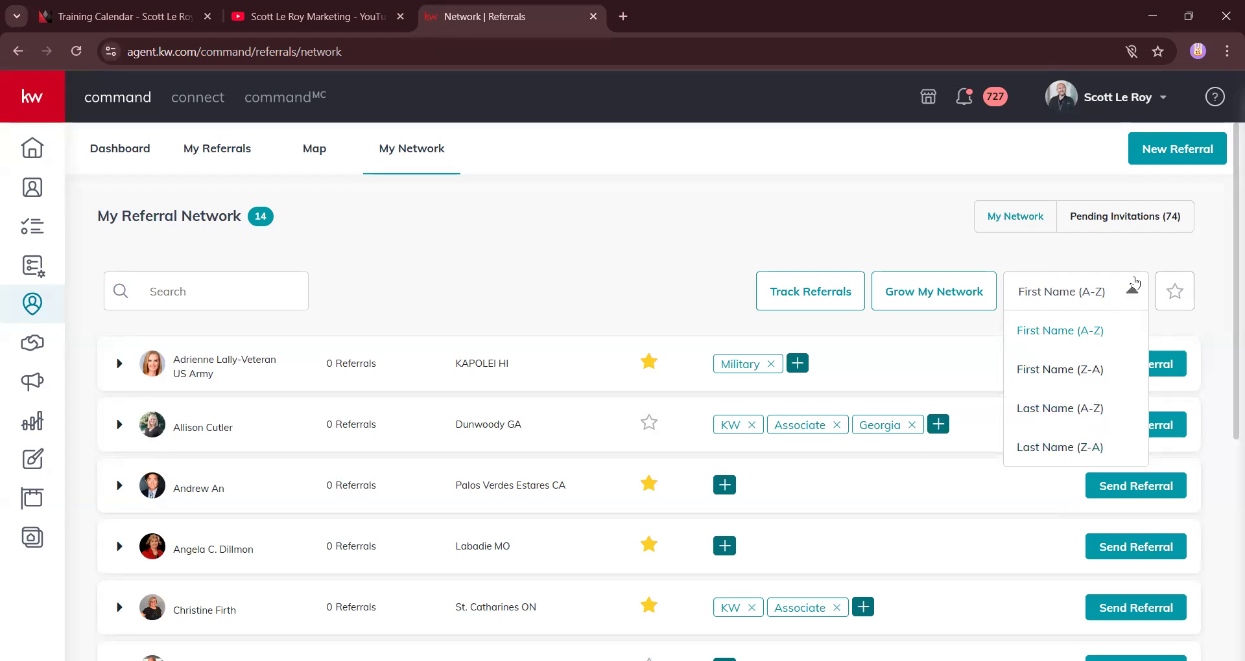
click(1162, 261)
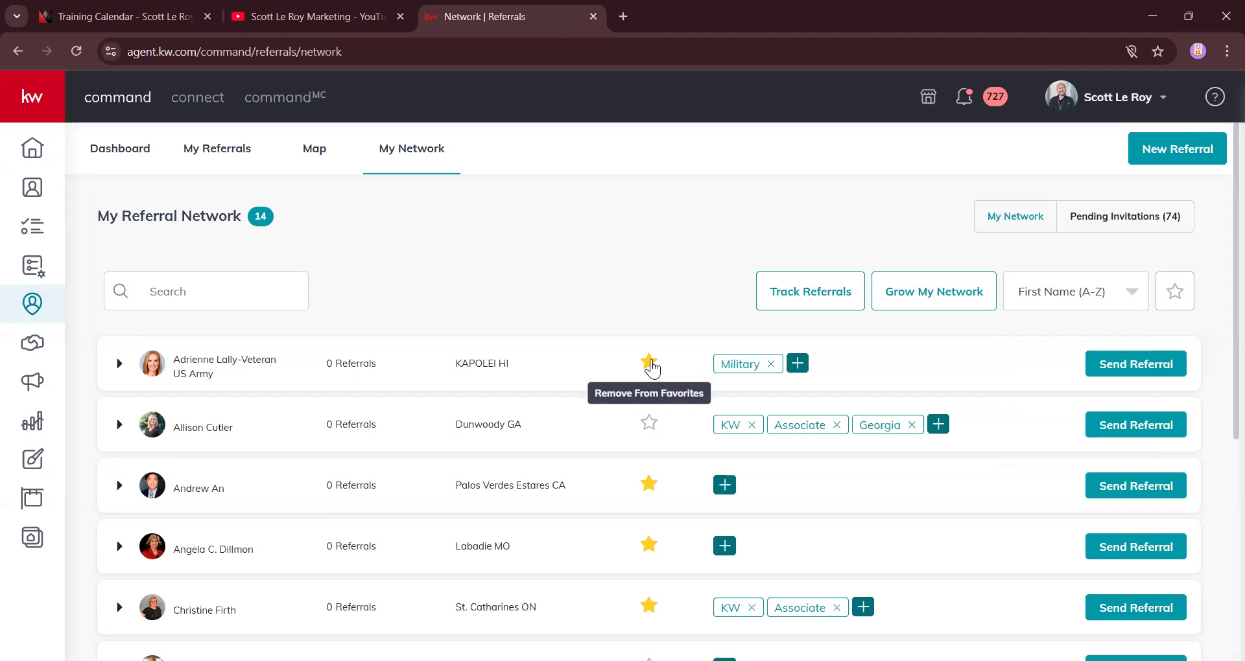
click(1175, 300)
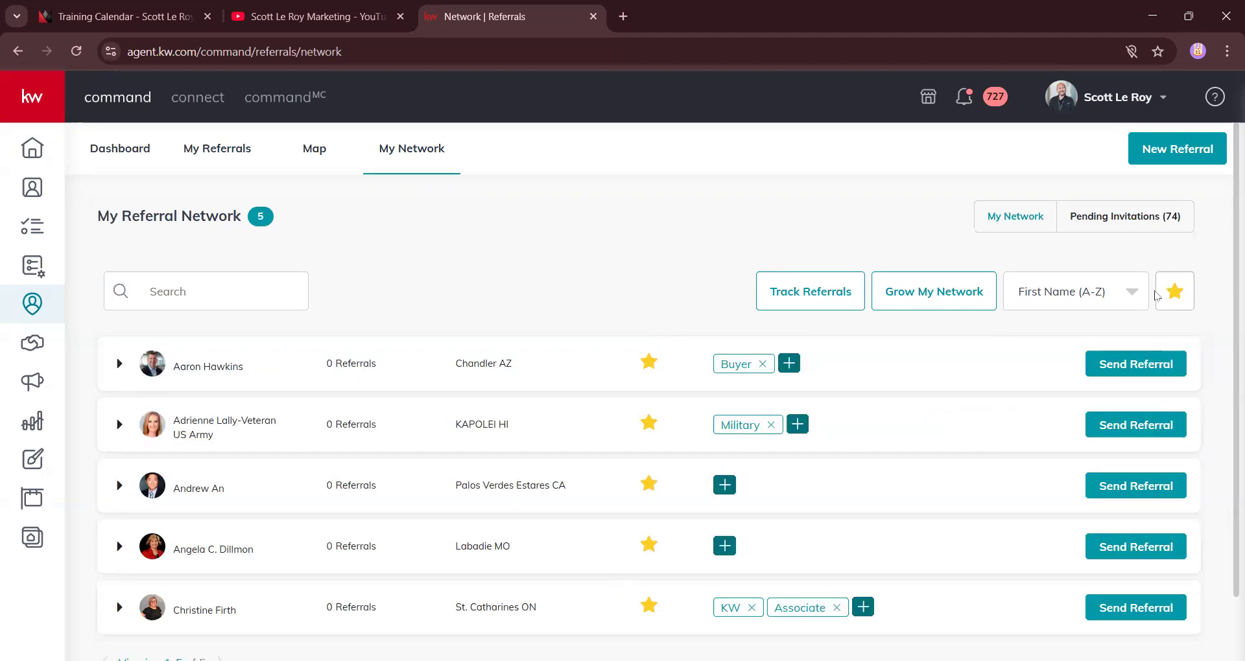
click(1182, 300)
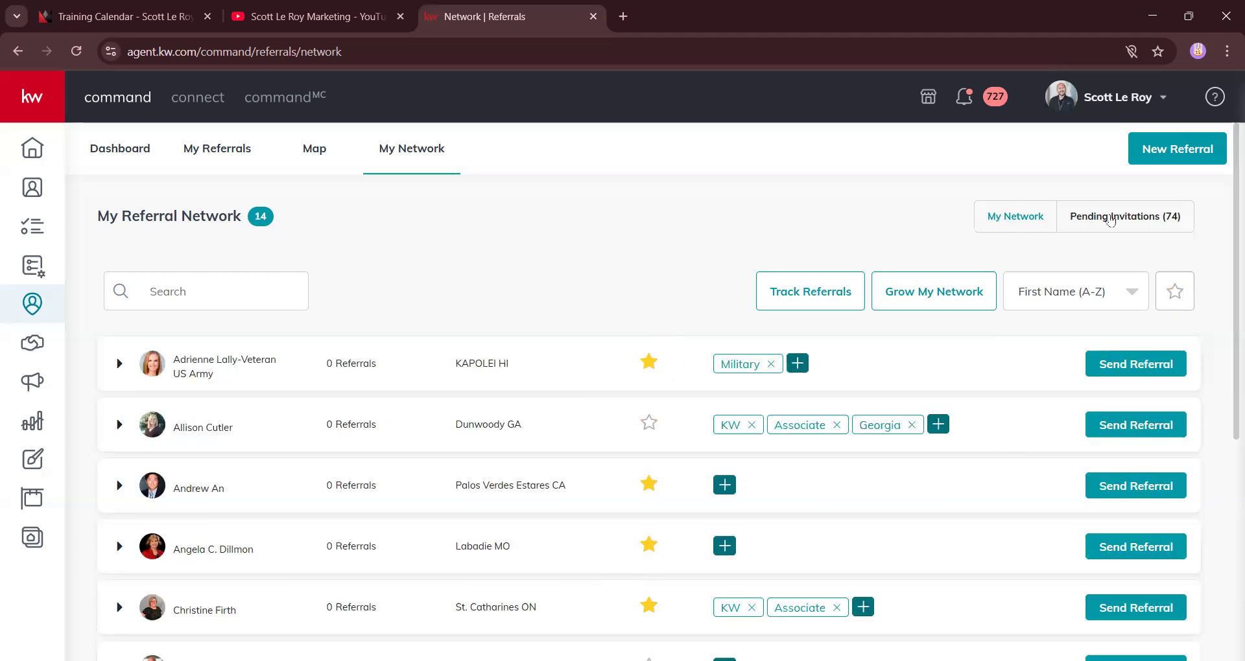
click(1131, 221)
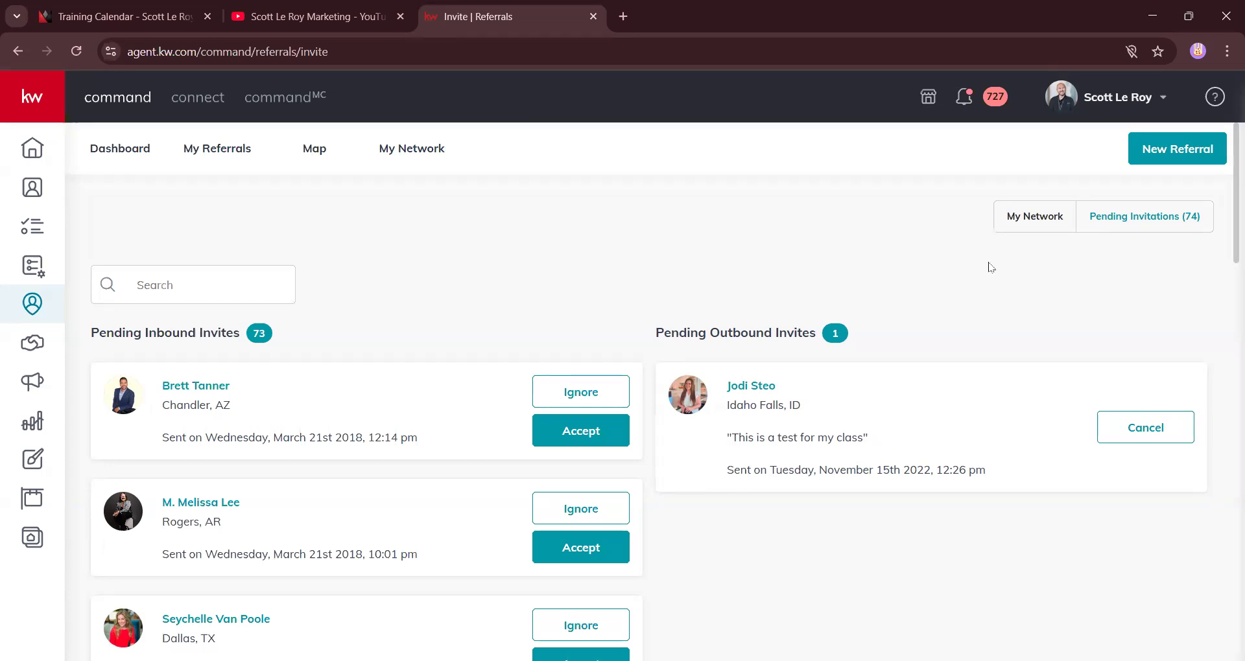
click(1017, 215)
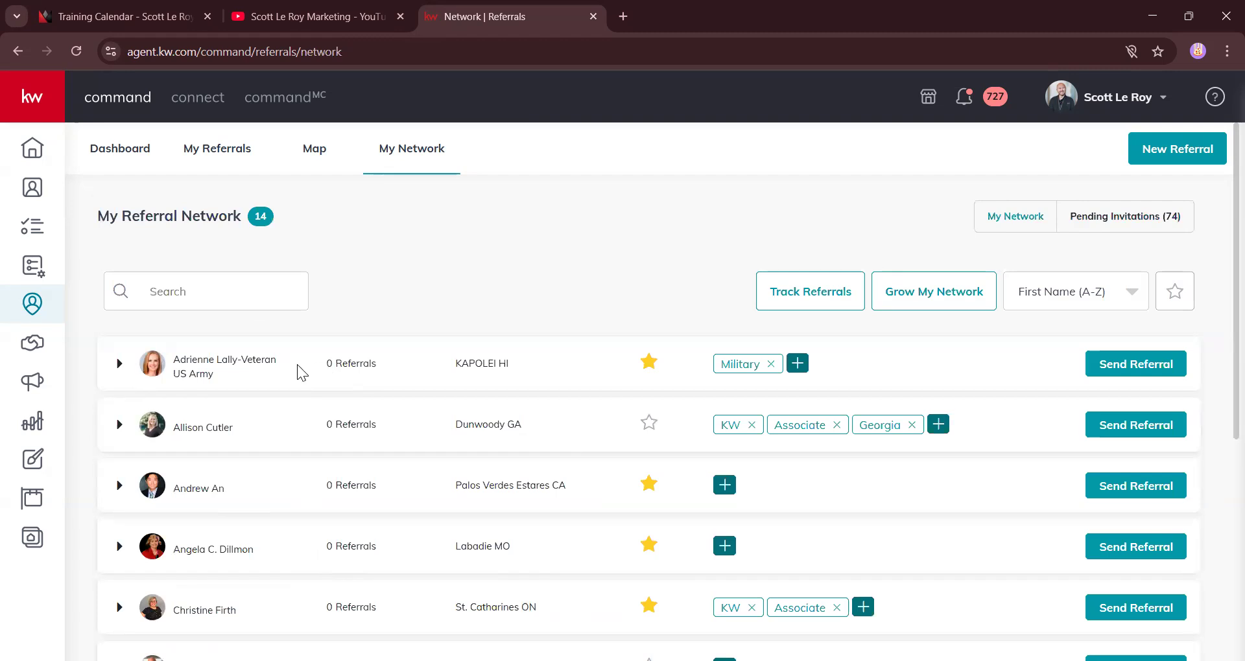
Step: Expand the first agent to review location KAPOLEI HI, bio, notes and Referral Statistics
click(119, 363)
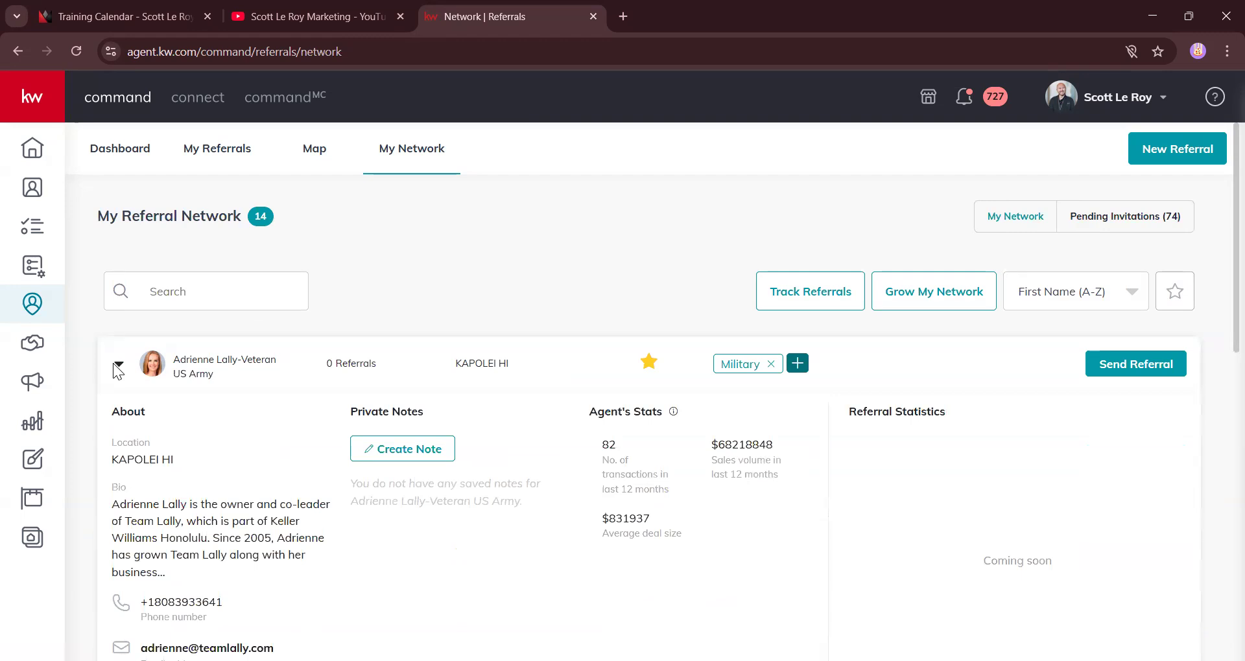
scroll(123, 378, down, 2)
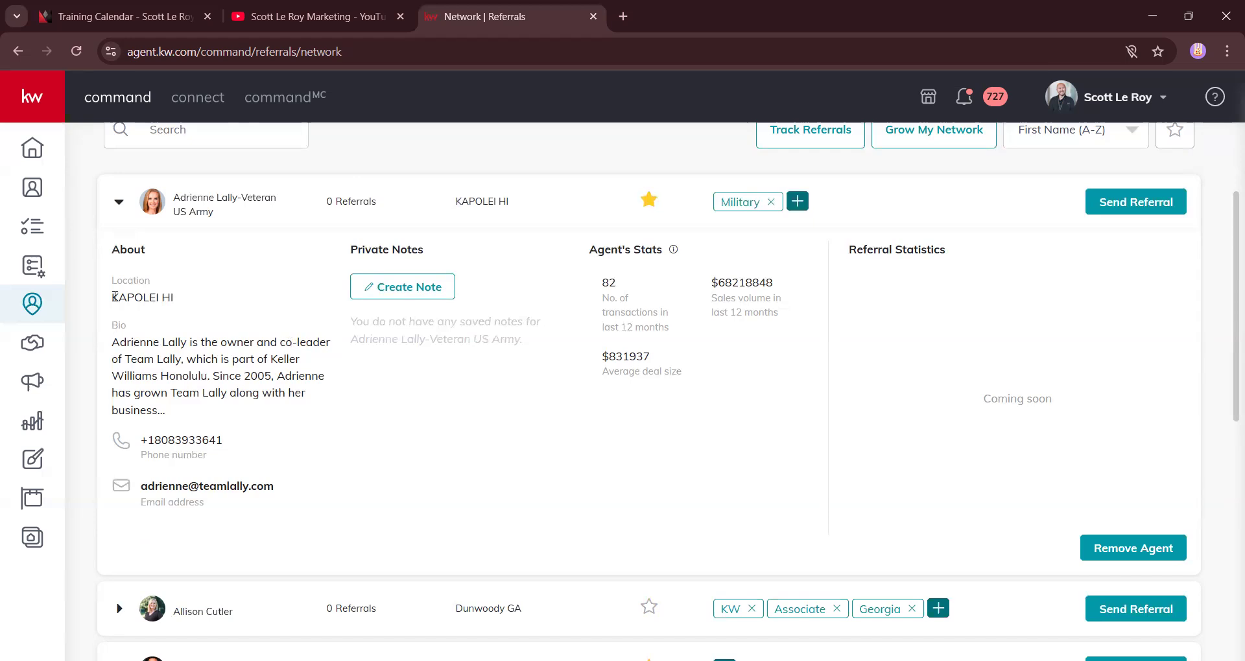
drag(113, 297, 175, 299)
drag(111, 343, 339, 386)
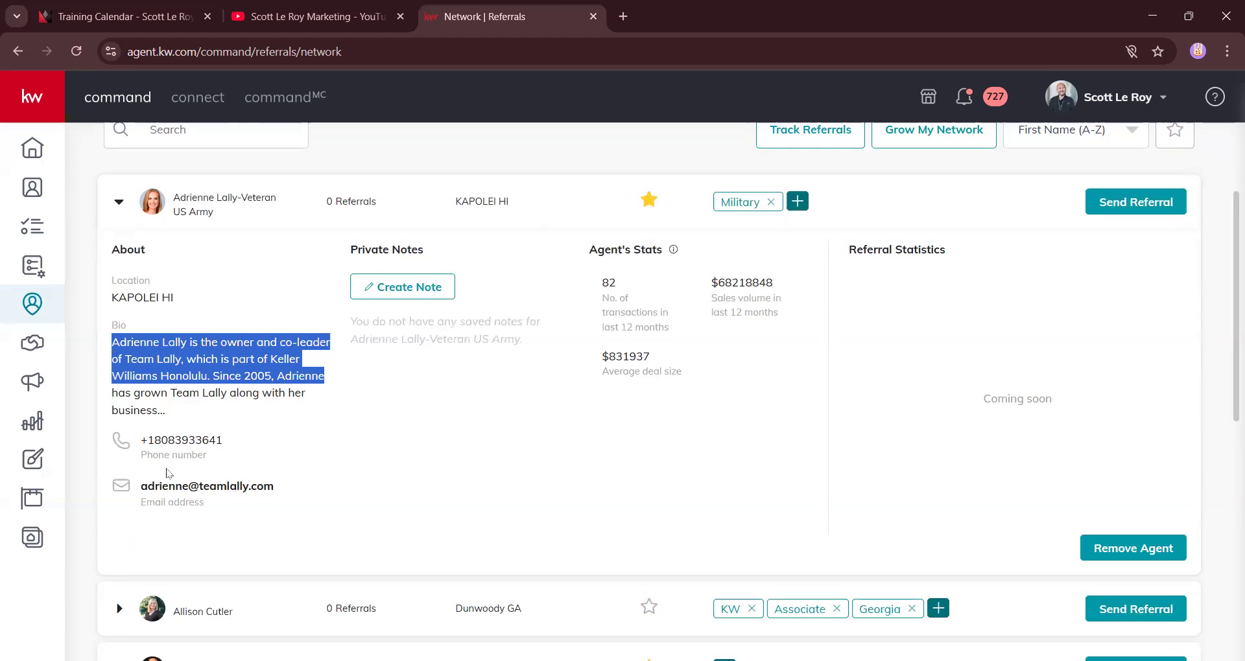
drag(582, 257, 673, 256)
click(718, 270)
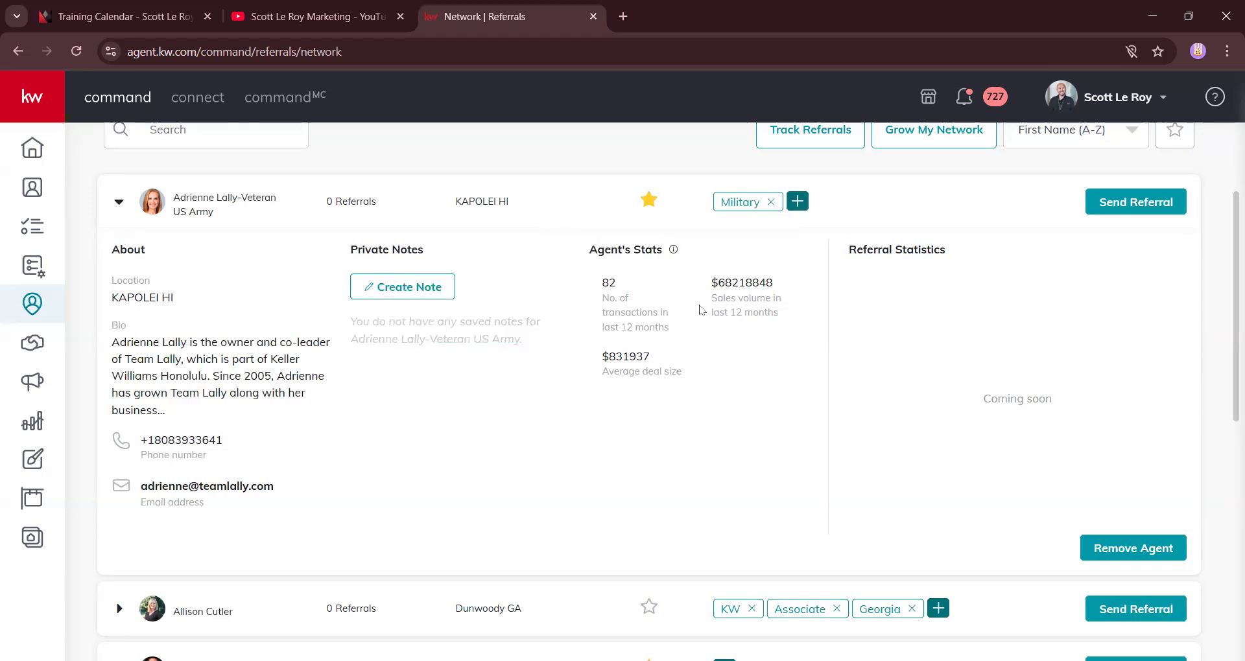
mouse_move(674, 252)
drag(842, 252, 971, 256)
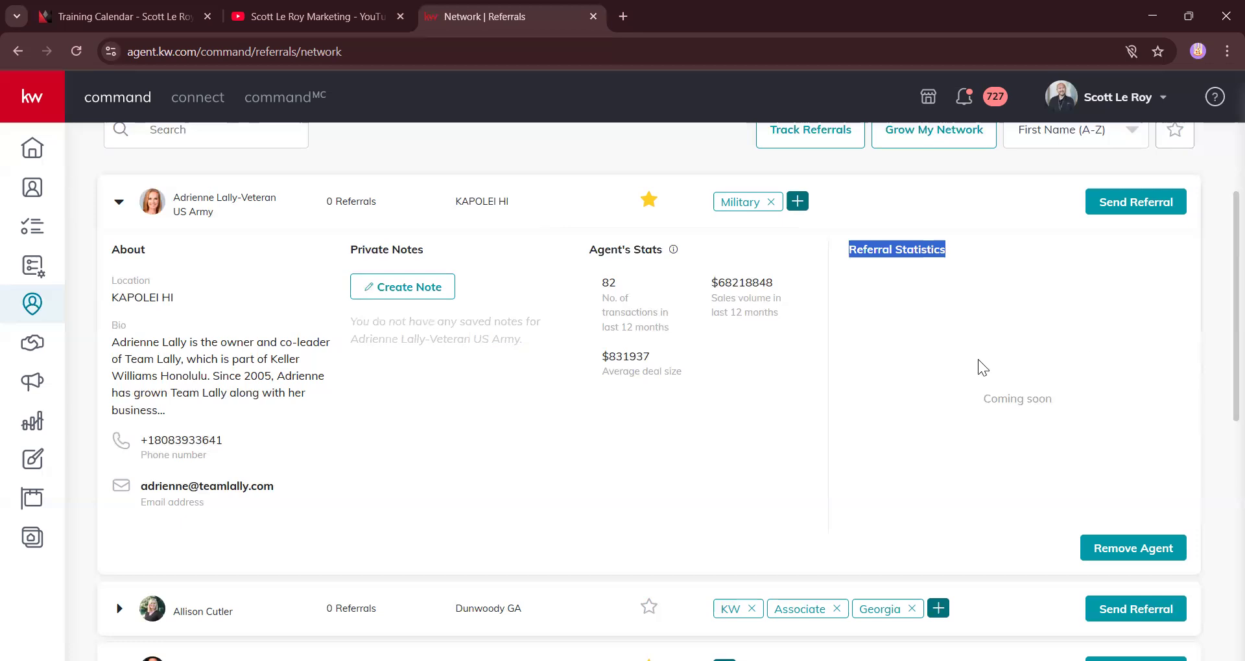
click(732, 423)
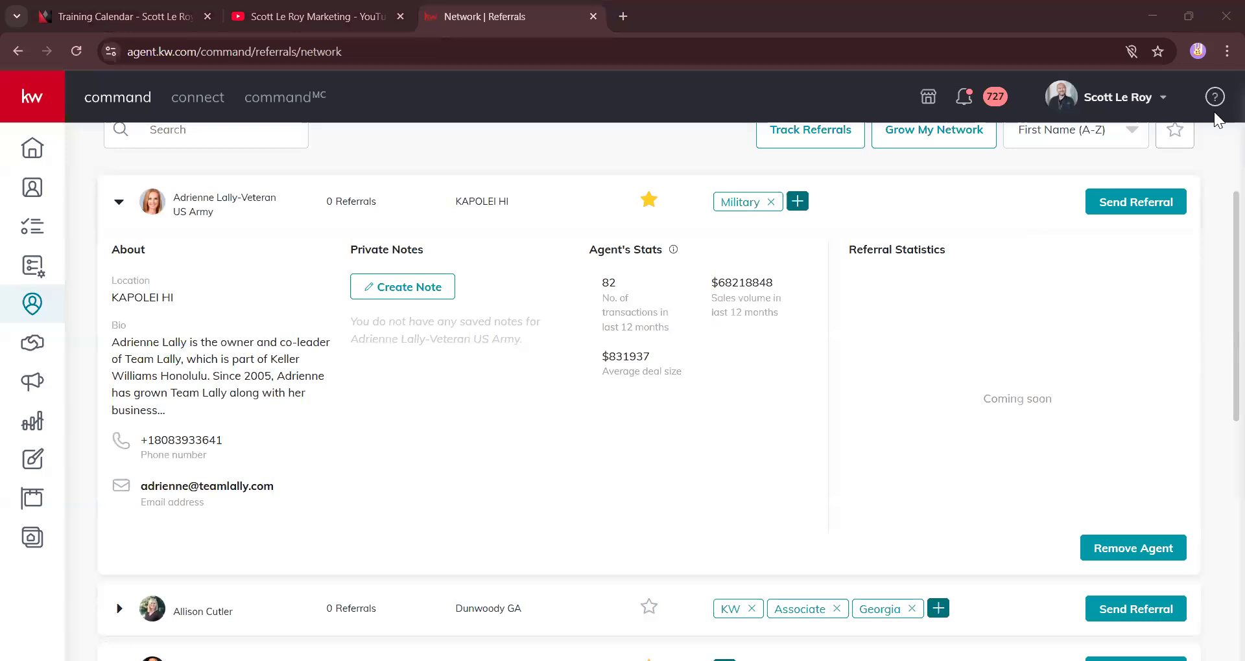
Step: Collapse the first agent's details and dismiss the tag entry without adding a tag
scroll(539, 375, down, 1)
scroll(540, 375, up, 4)
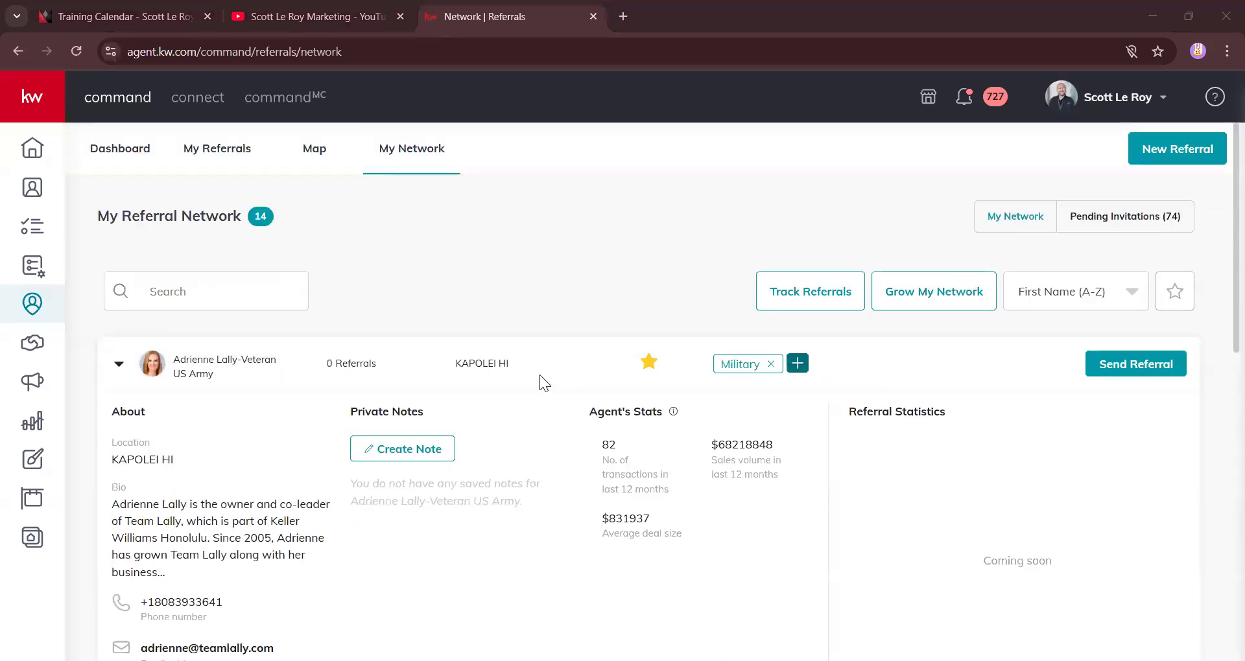
scroll(539, 374, down, 4)
scroll(787, 400, up, 3)
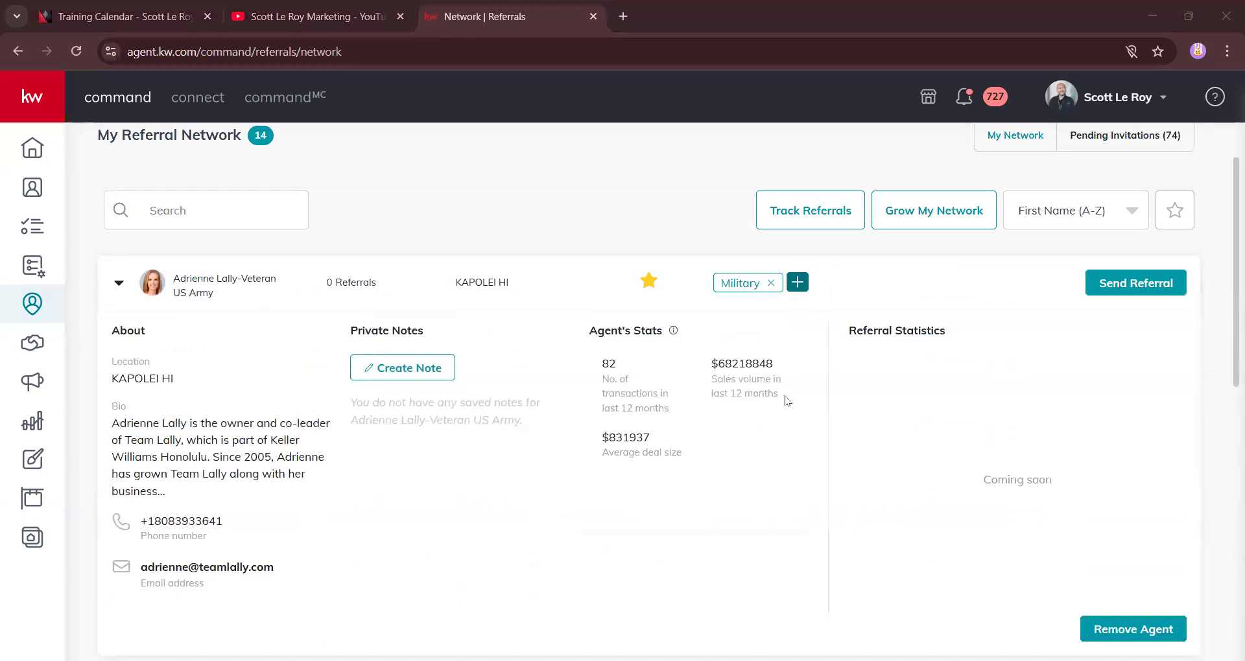
click(109, 283)
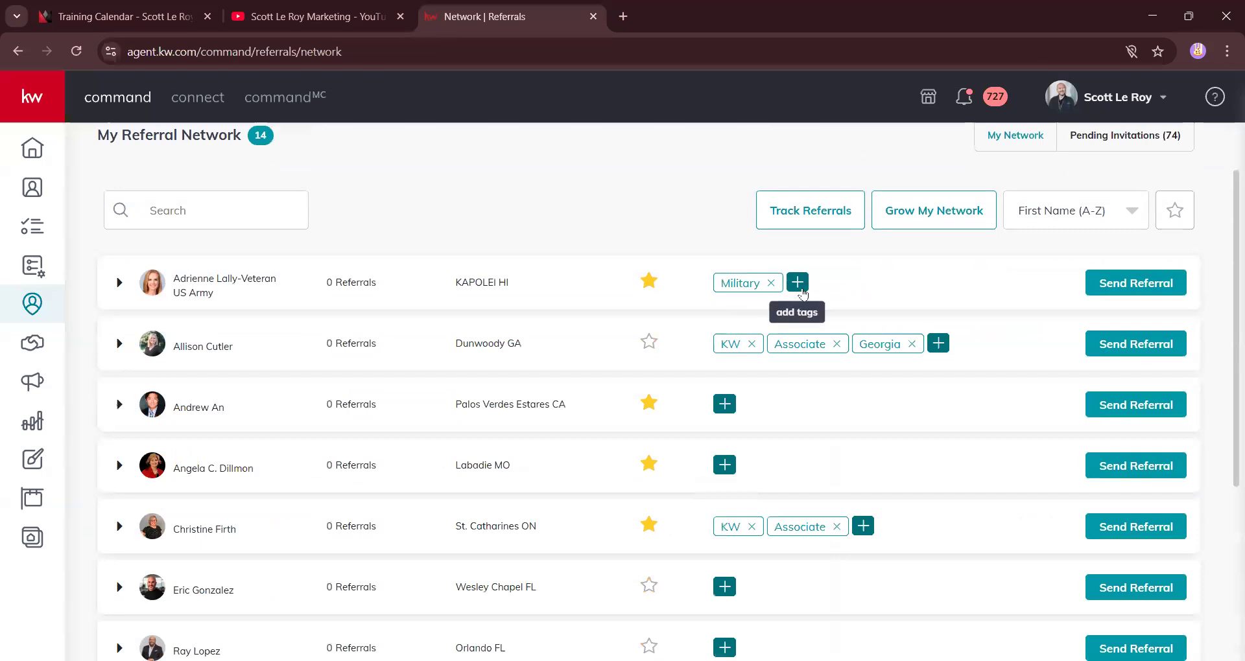
click(798, 283)
click(685, 227)
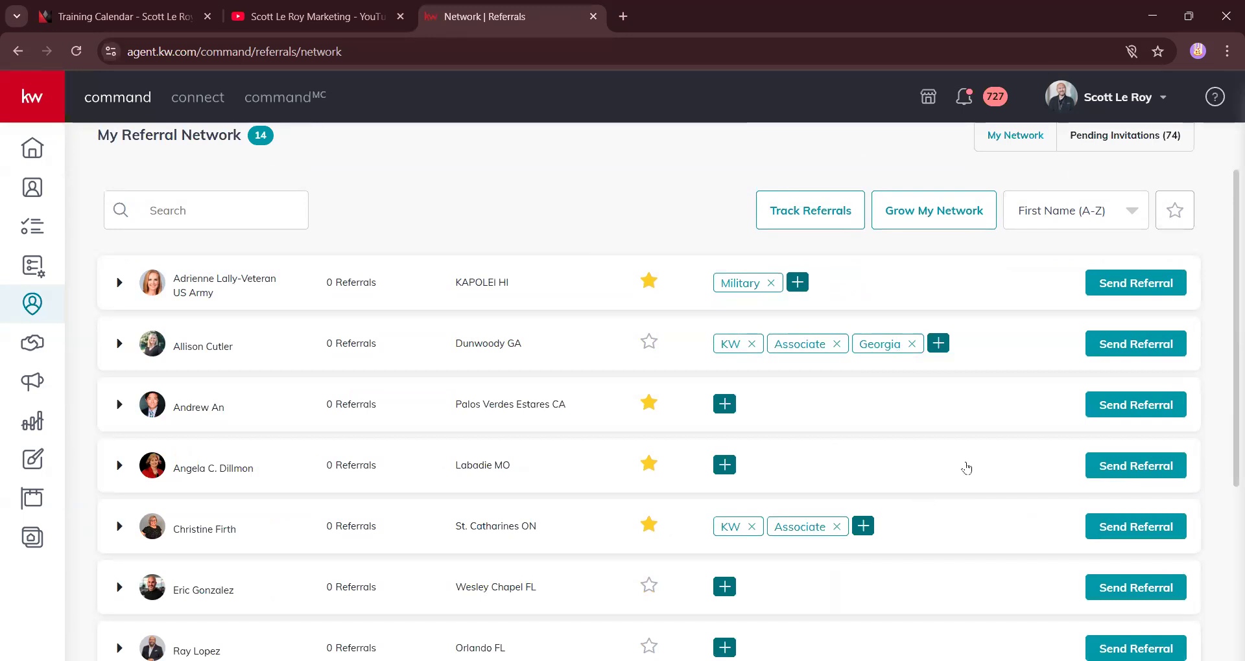
Step: Go to My Referrals, showing 0 sent and 1 received Tampa, FL referral
scroll(668, 354, up, 2)
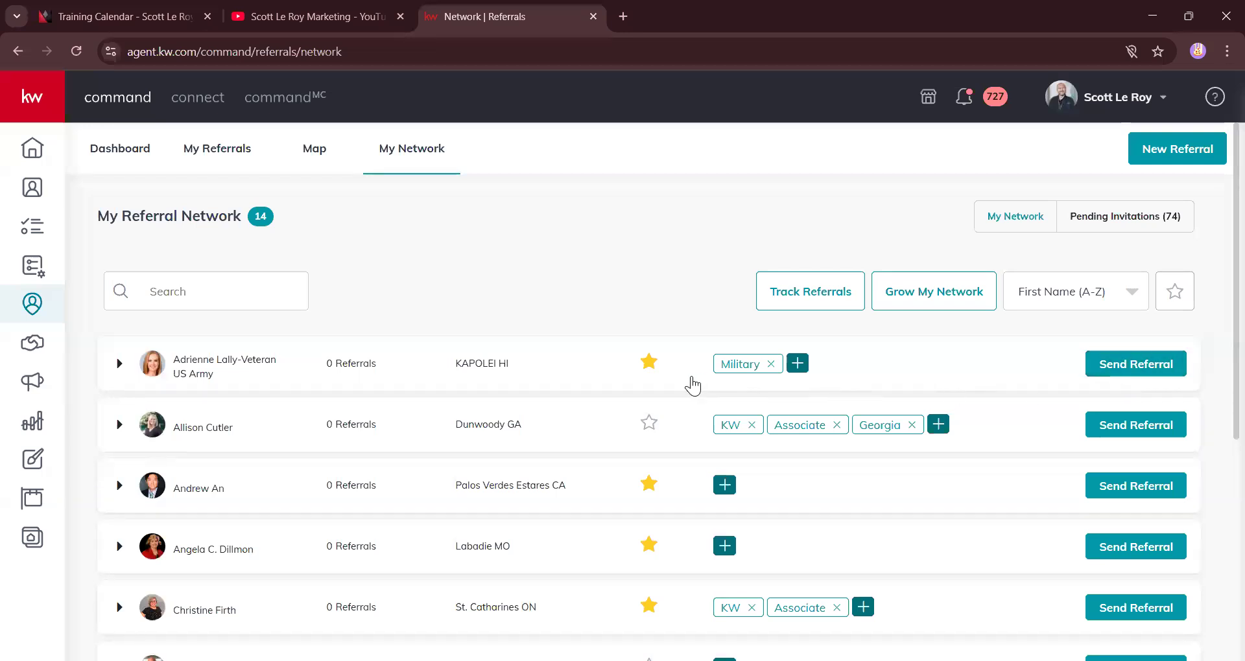
scroll(690, 383, down, 3)
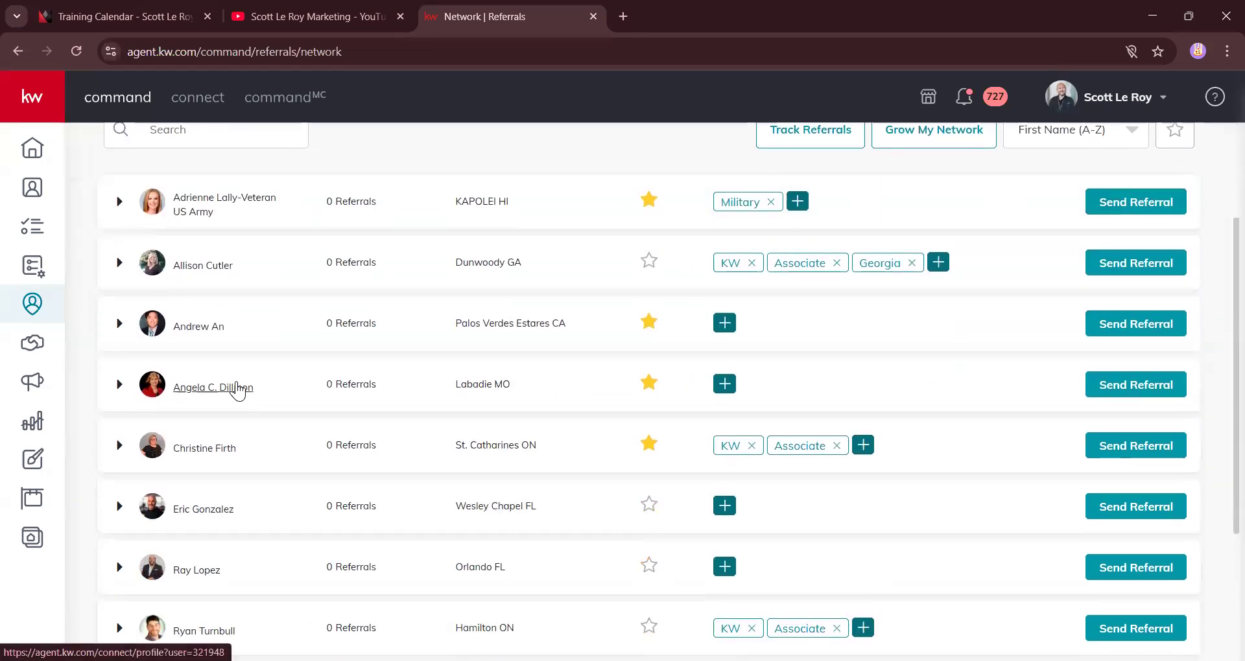
scroll(363, 318, up, 3)
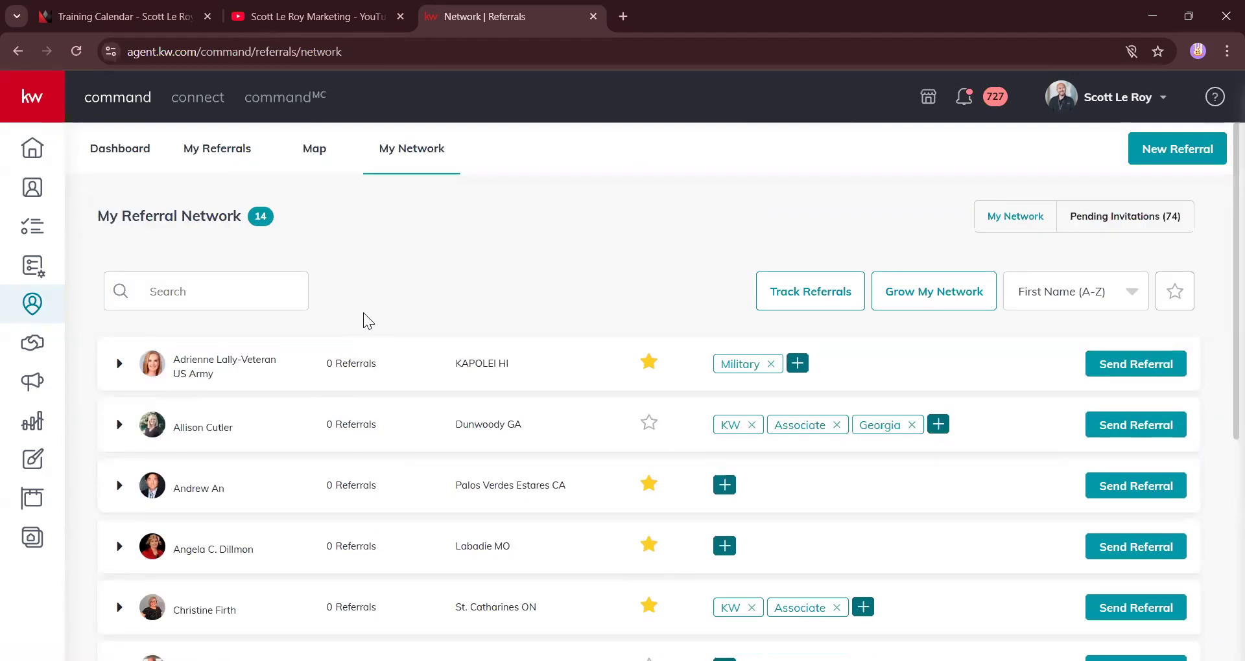
click(216, 152)
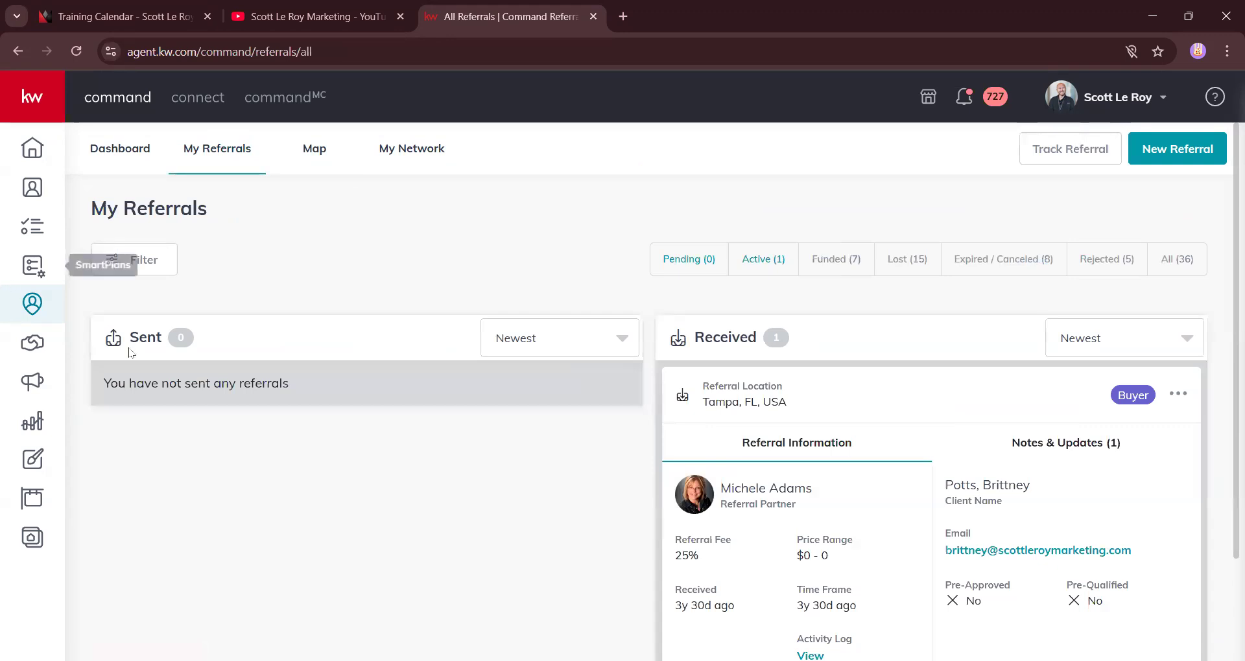
scroll(916, 464, down, 2)
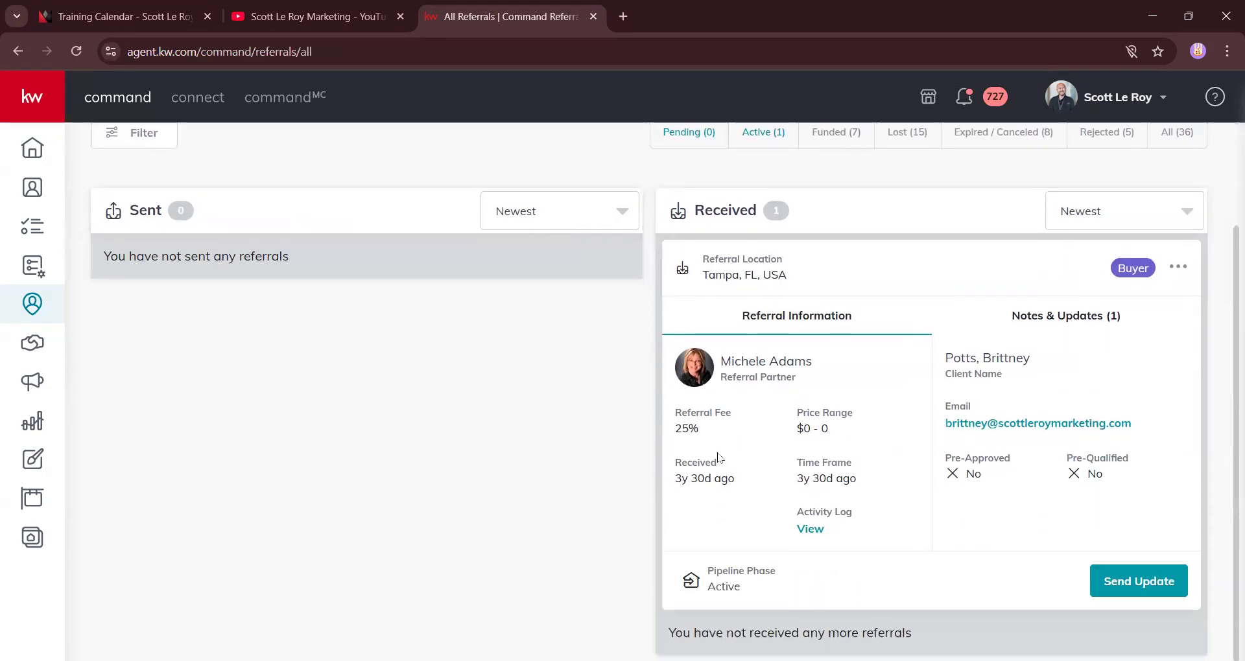
scroll(766, 332, up, 2)
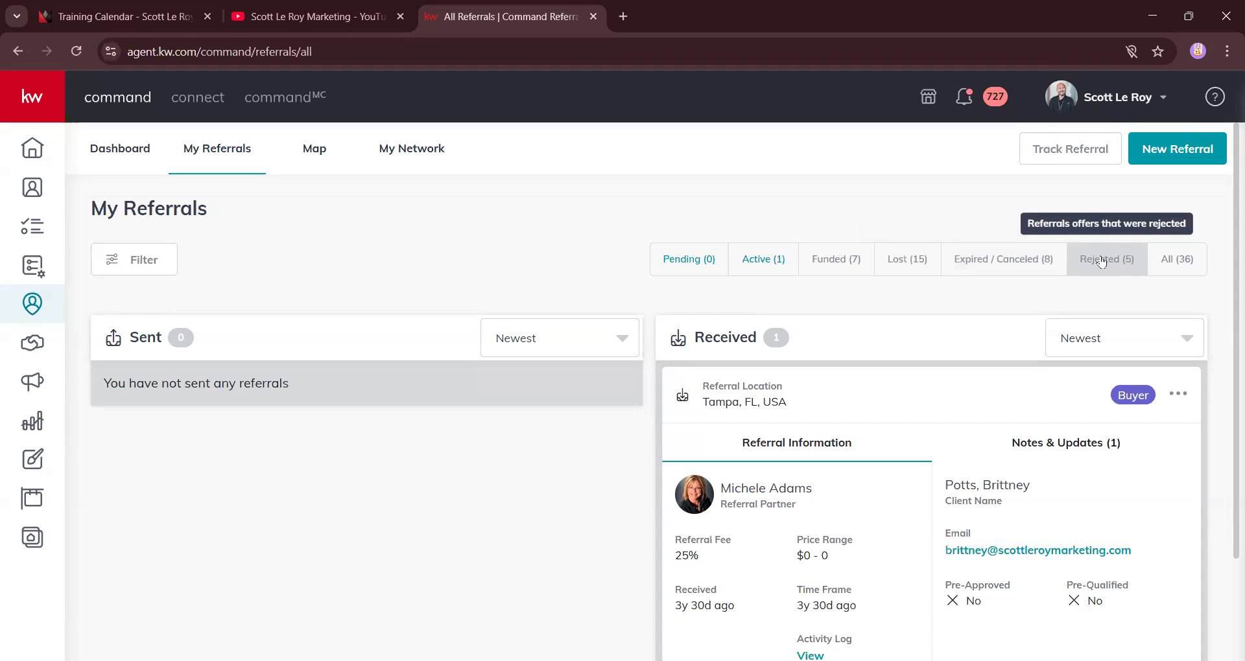
Step: Switch the referral filter from All (36) to Active (1), leaving the Tampa buyer referral
click(1178, 263)
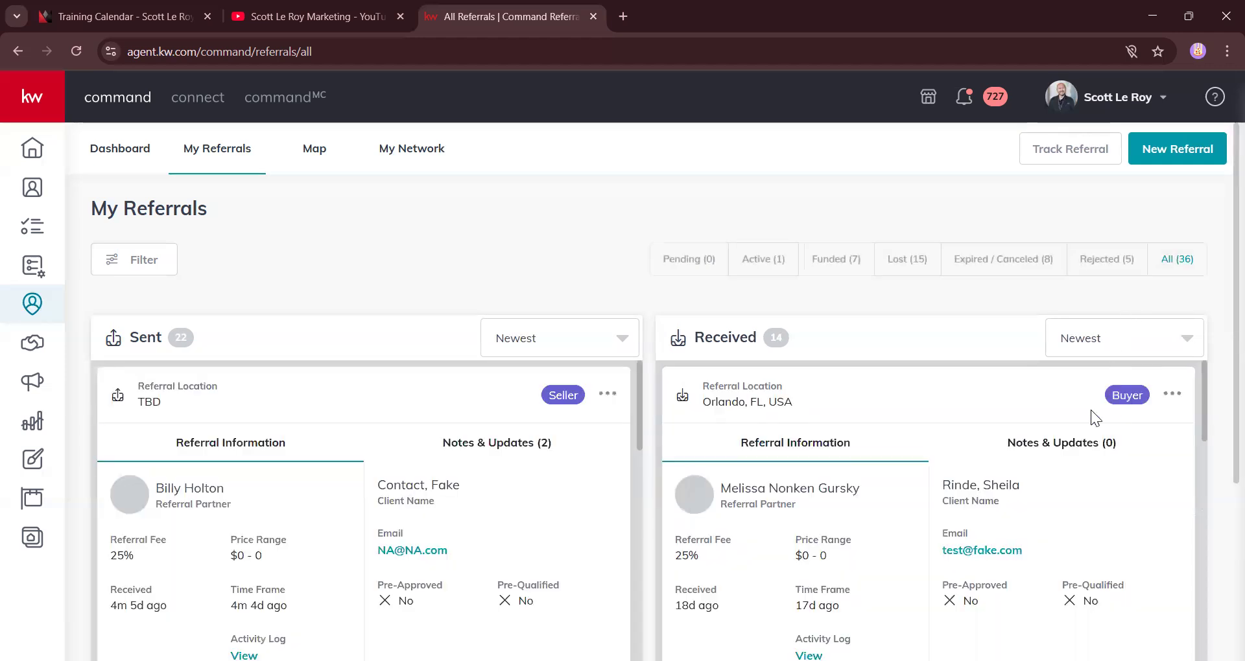
scroll(414, 493, down, 5)
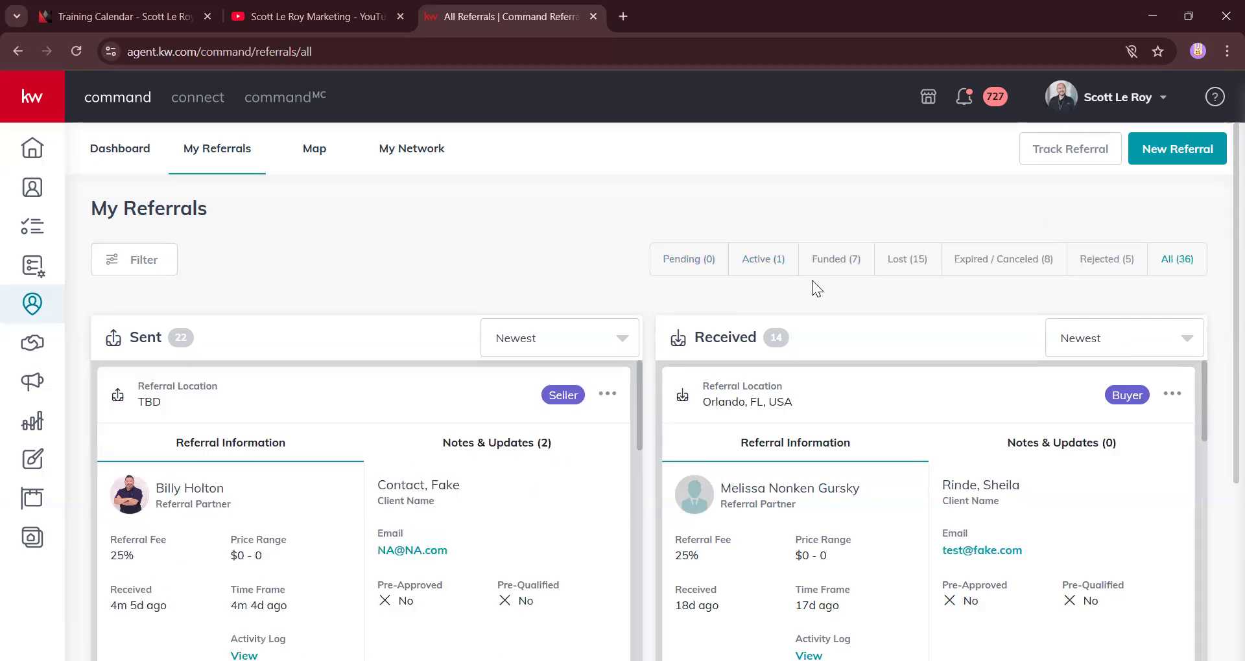
click(753, 260)
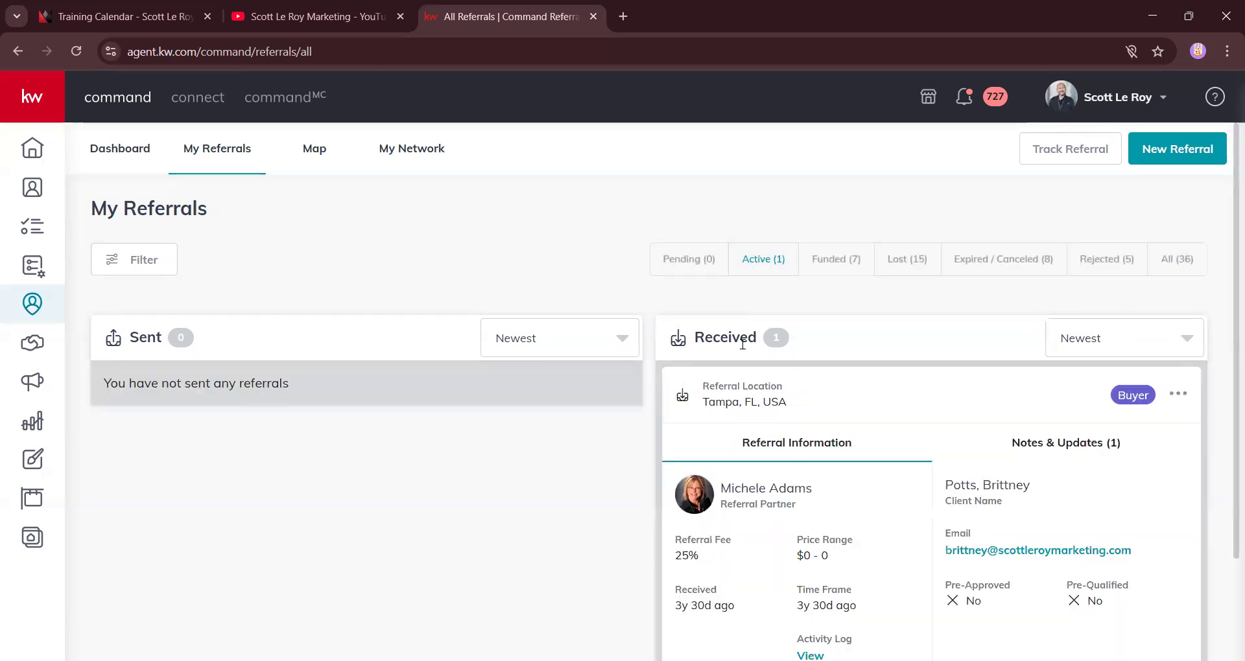
scroll(616, 380, down, 2)
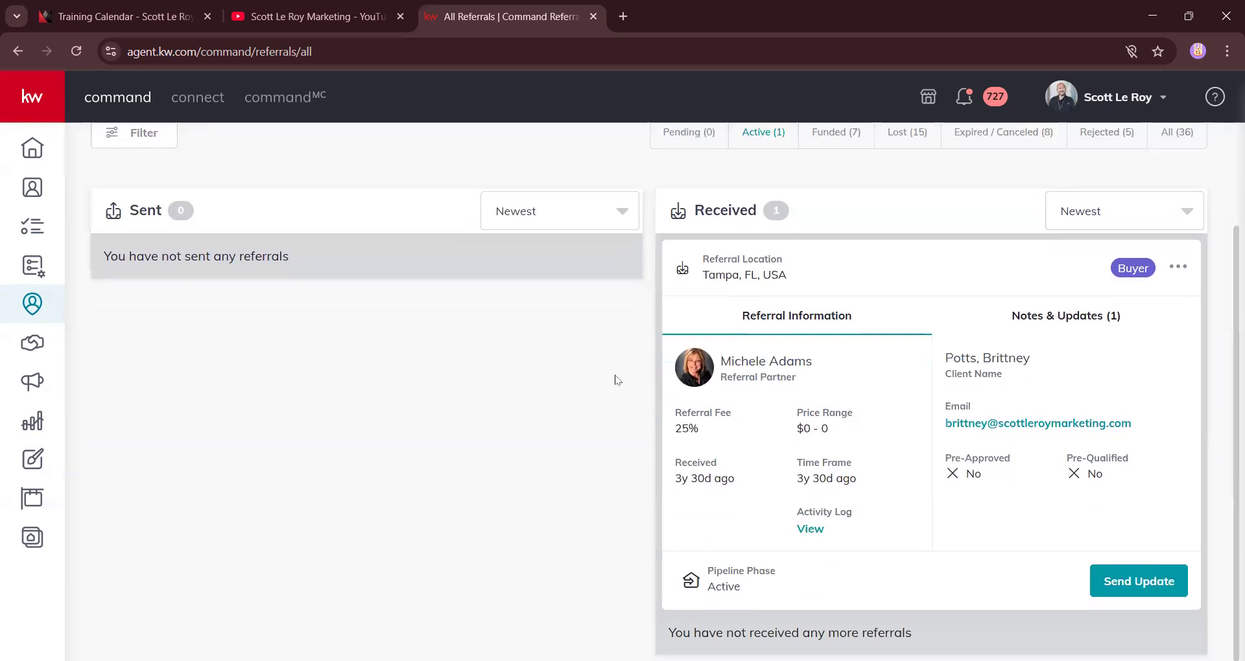
drag(702, 258, 809, 272)
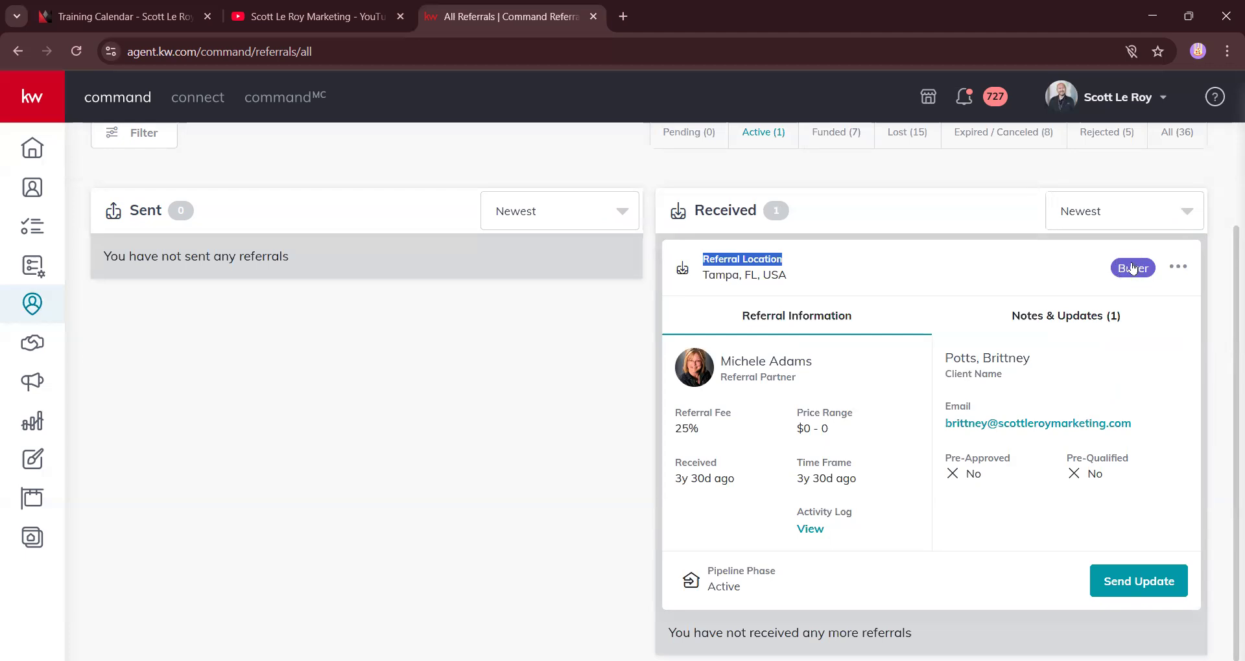
Step: Check the Tampa referral's activity log, then show its Notes & Updates with the single 'Opportunity was created' entry
click(1180, 268)
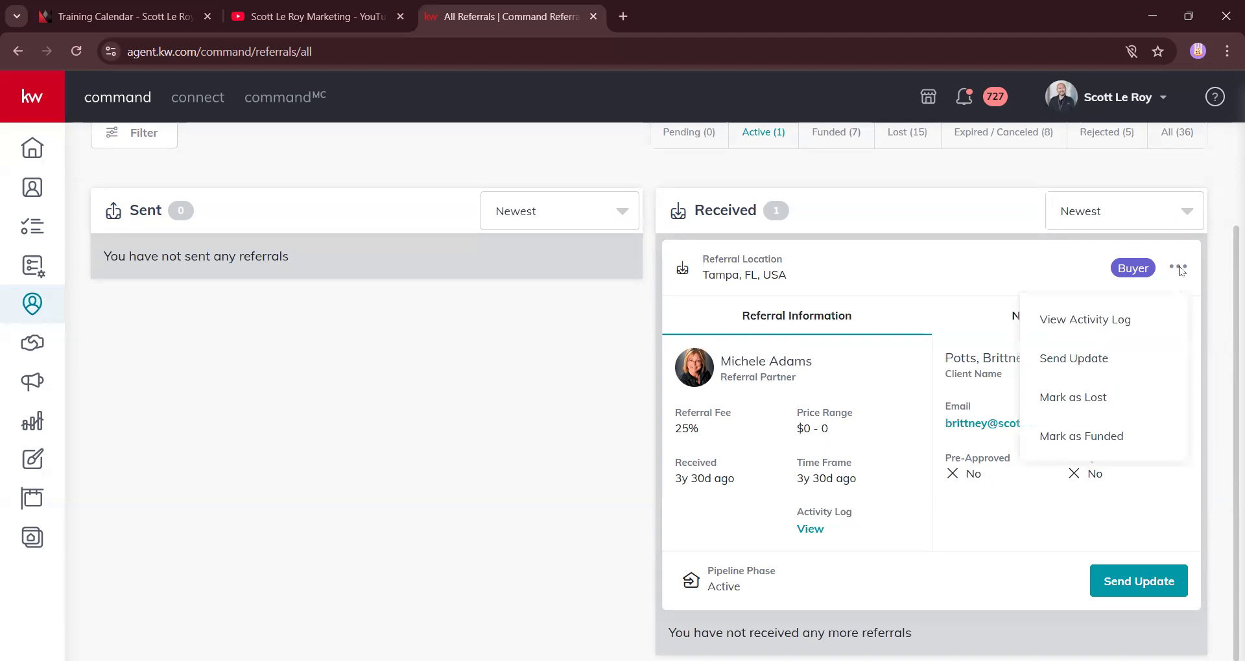
click(1112, 322)
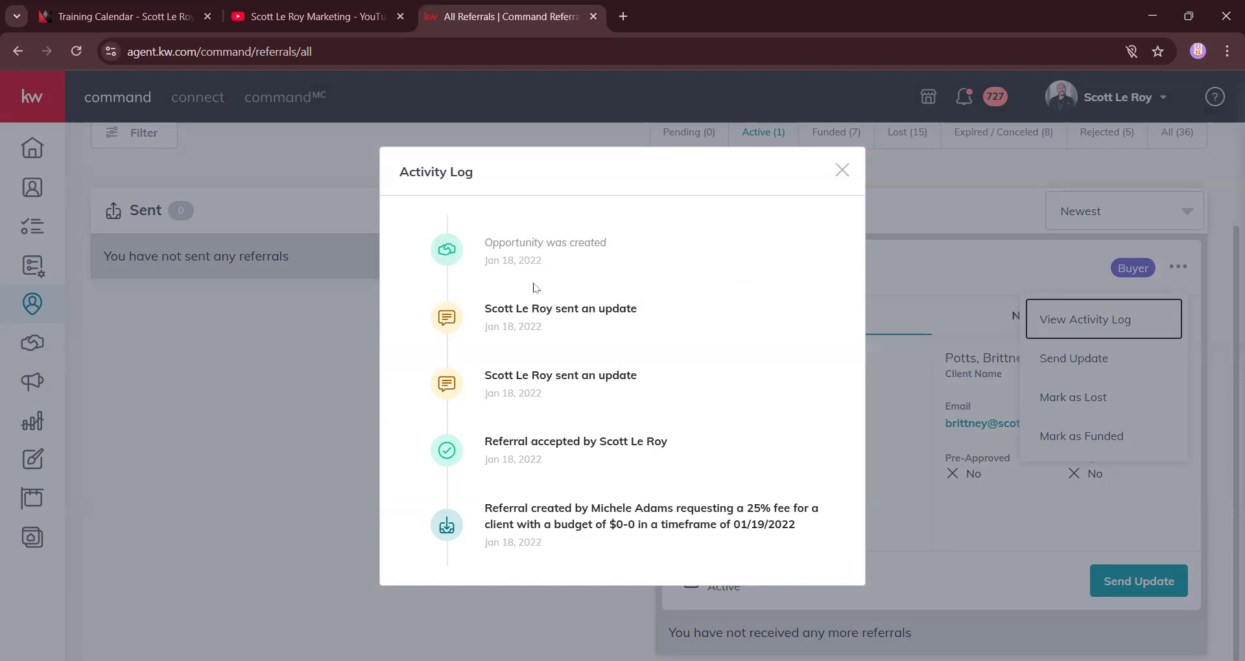
click(907, 247)
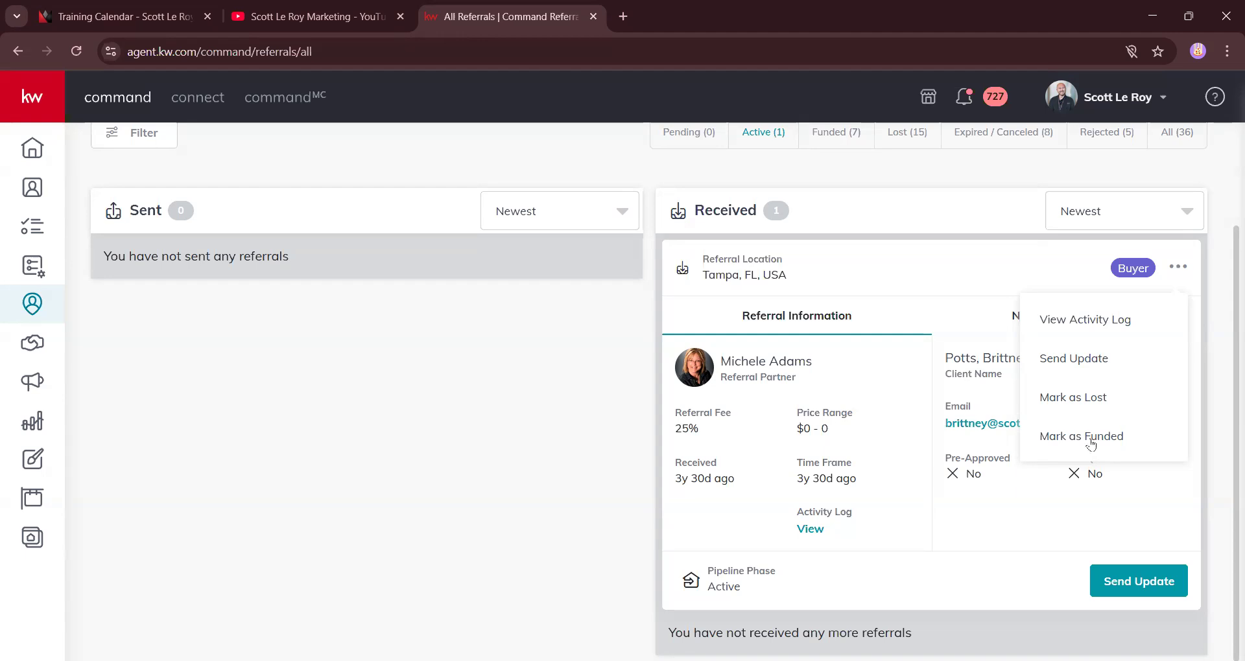
click(1008, 258)
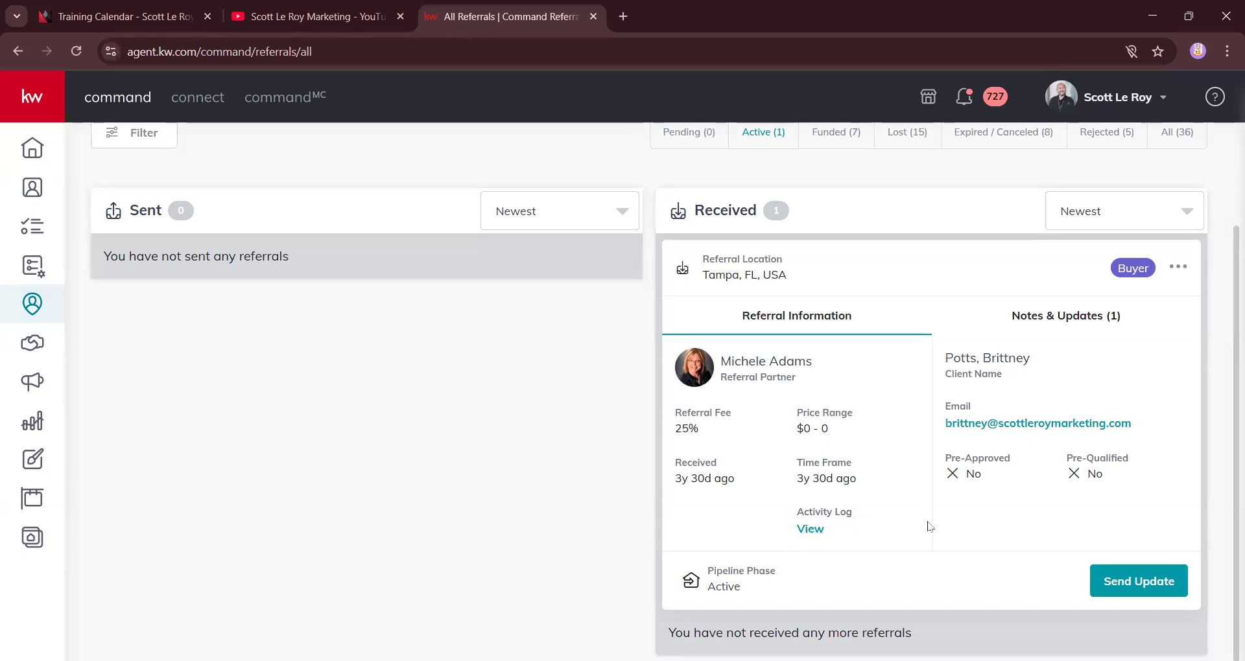
click(1081, 322)
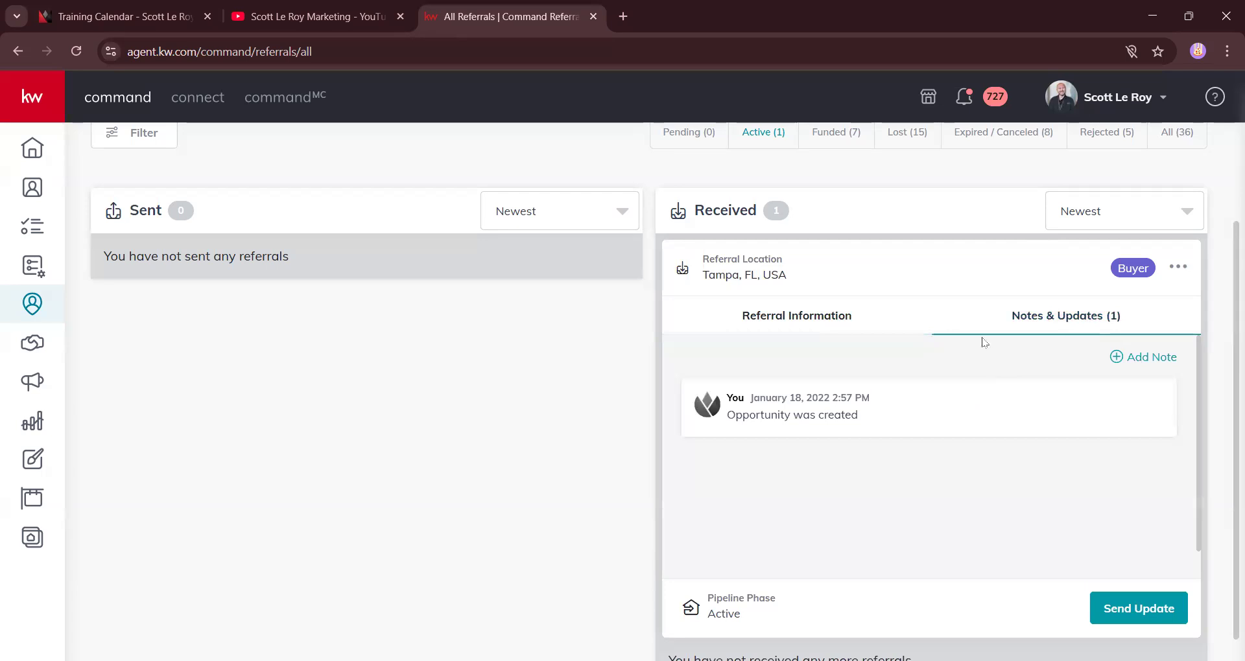
Step: Return the Tampa card to Referral Information, showing the 25% fee and Active pipeline phase
click(833, 317)
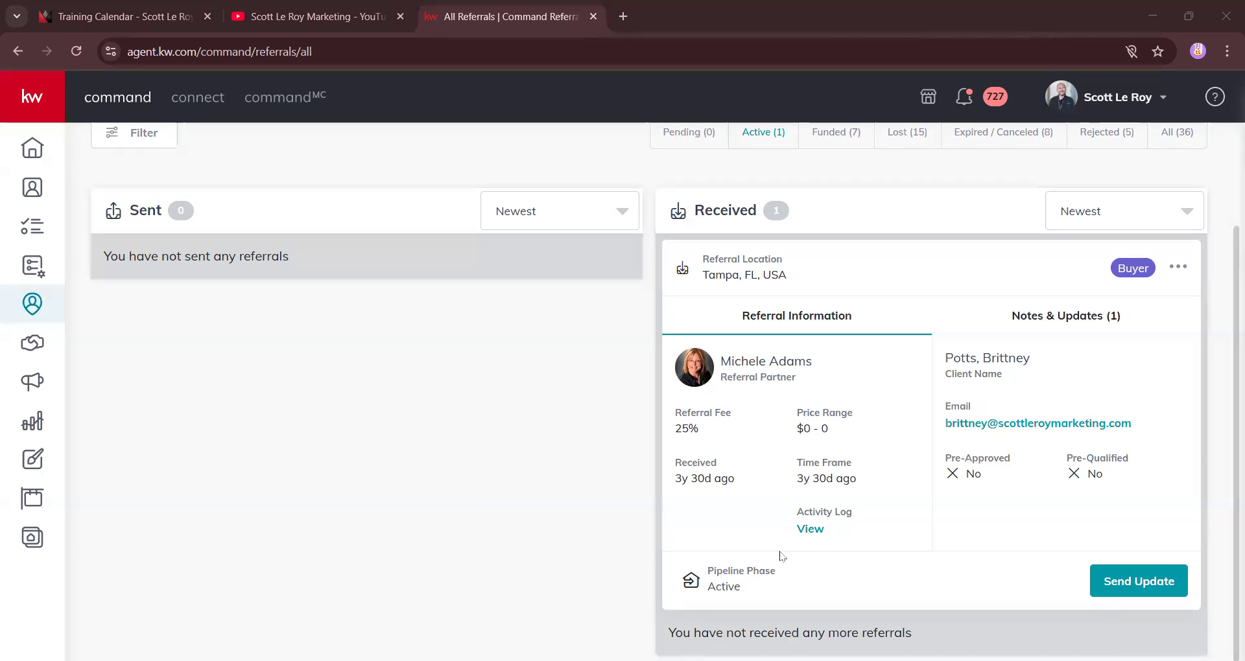
scroll(619, 518, up, 2)
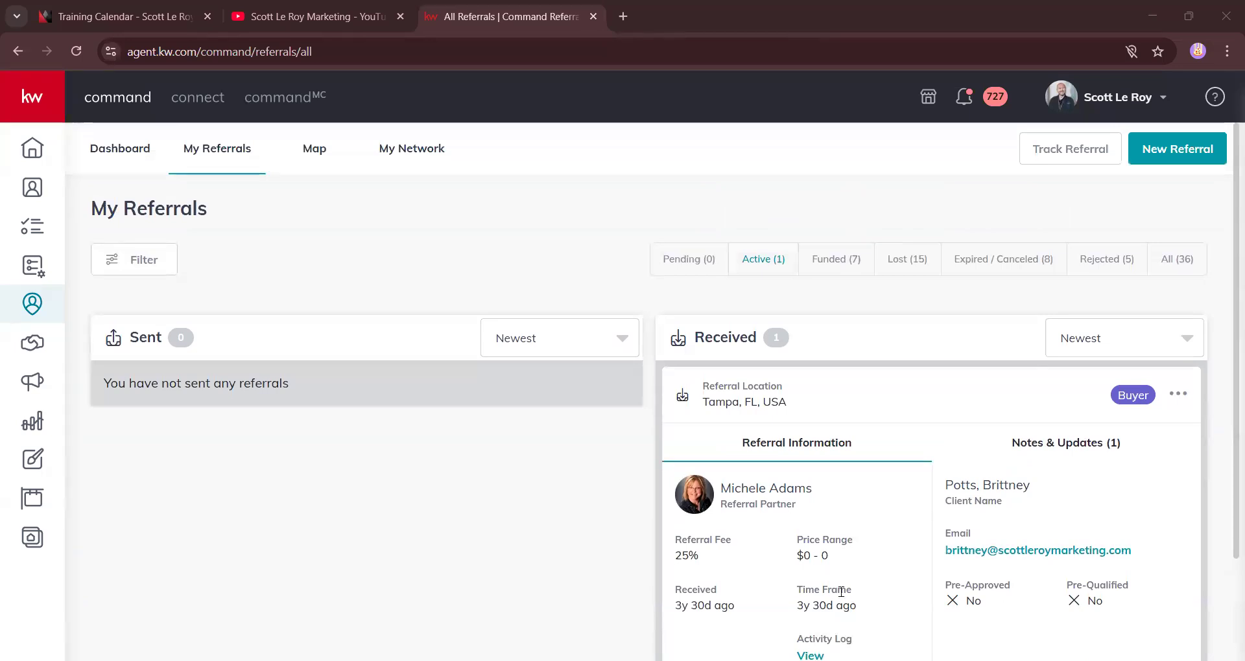
scroll(841, 591, down, 2)
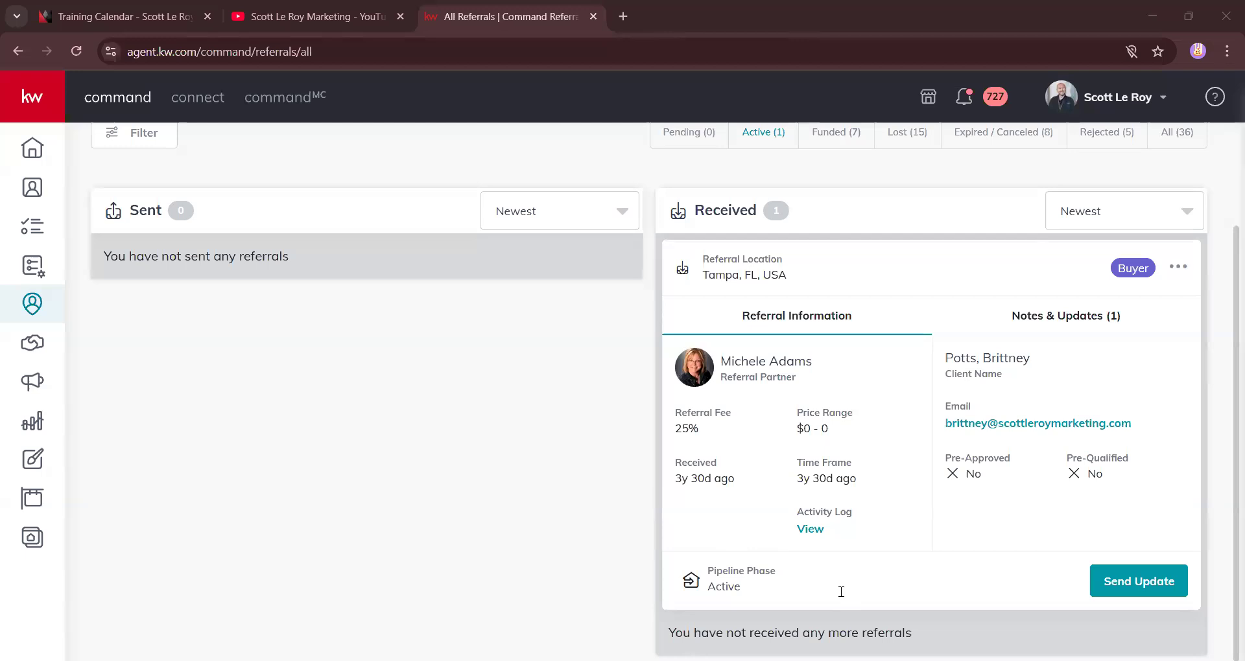
scroll(391, 478, up, 2)
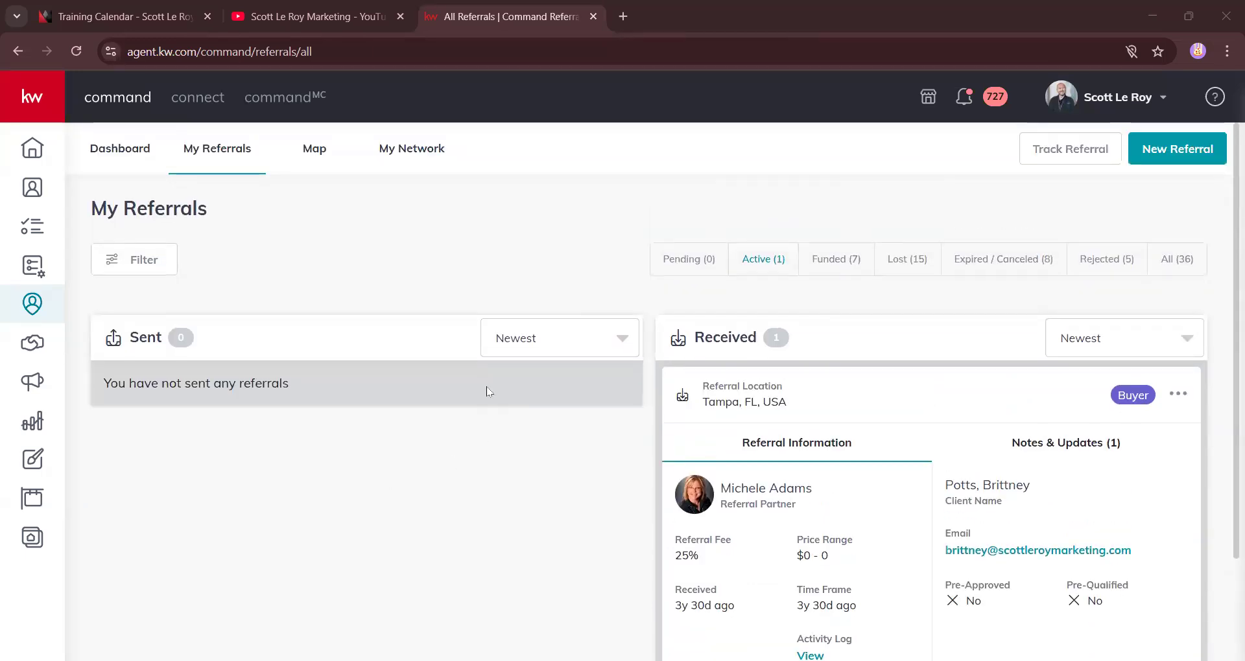
Step: Show the United States referral map with the Production layer, declining the browser's location request
click(315, 148)
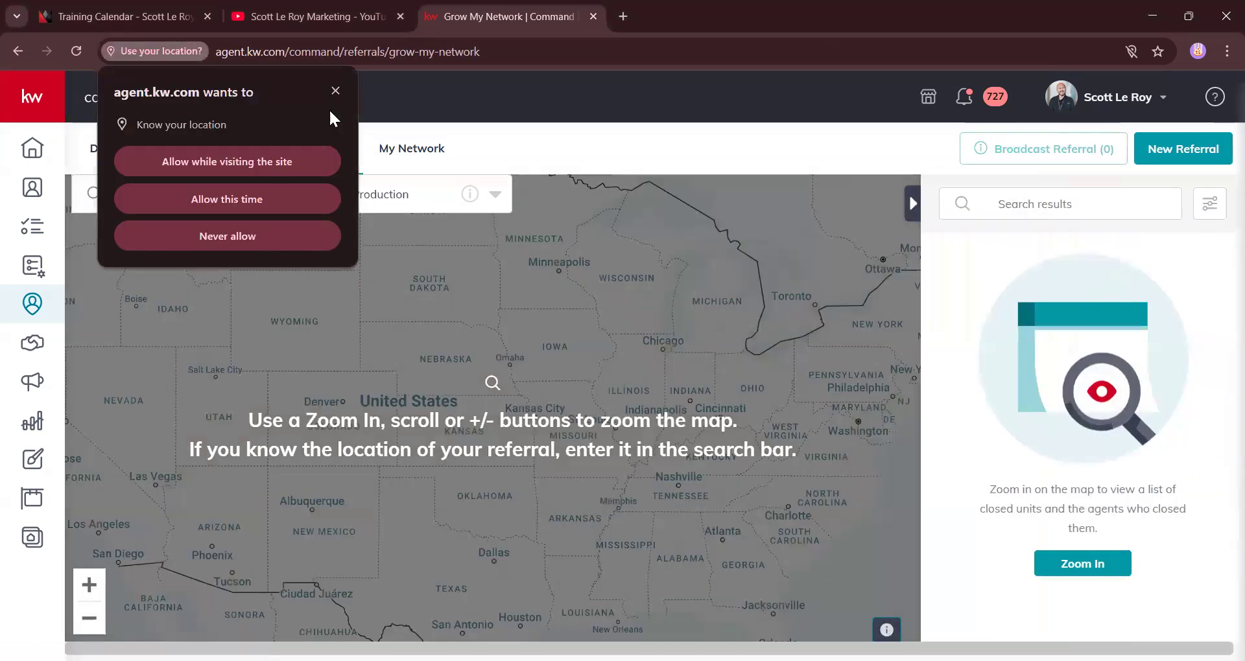
click(267, 240)
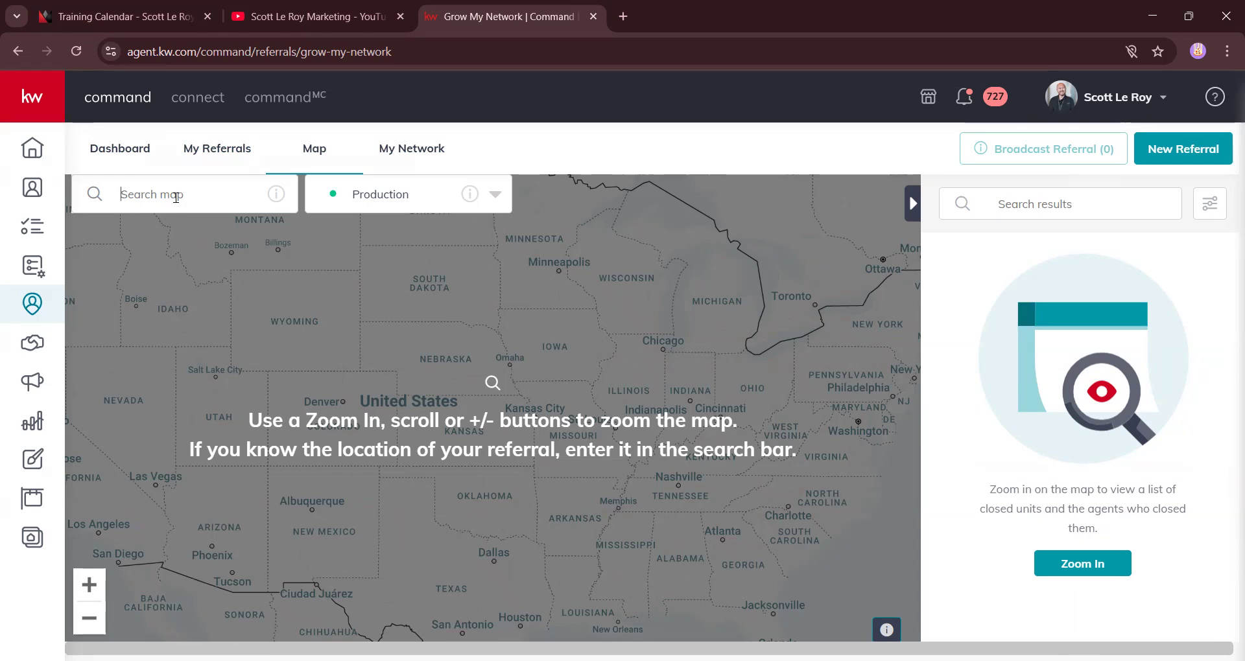
Step: Center the map on Austin, TX, USA and zoom in three levels
text(austin)
click(168, 227)
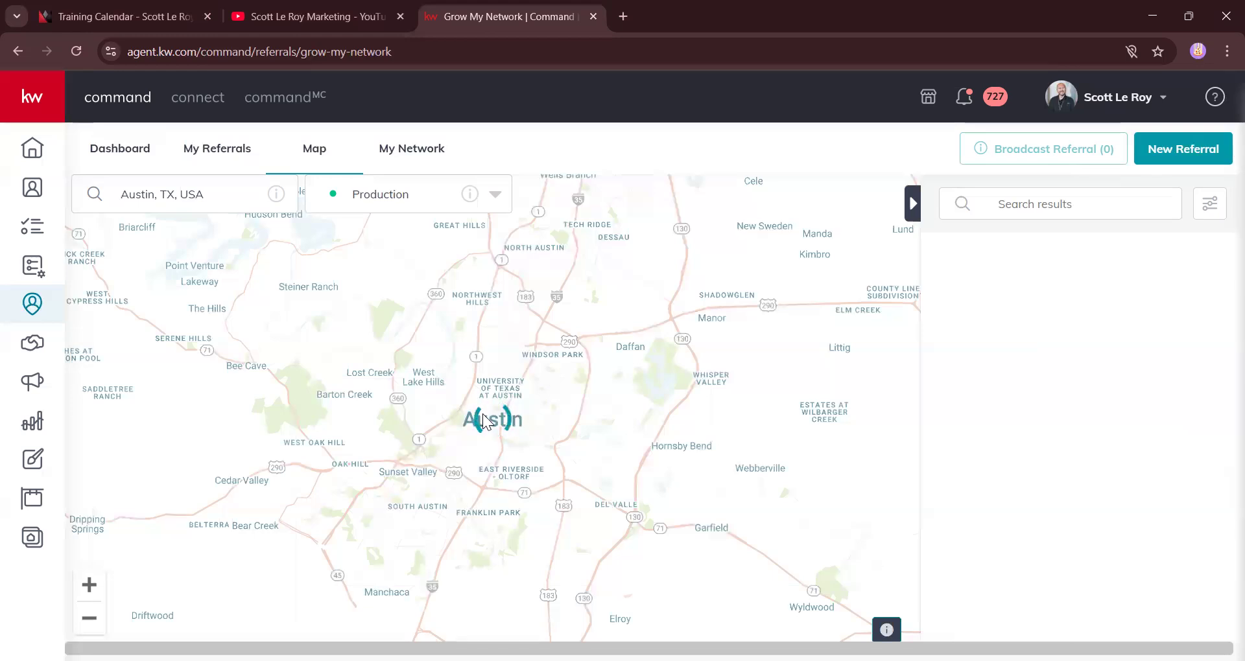
click(90, 585)
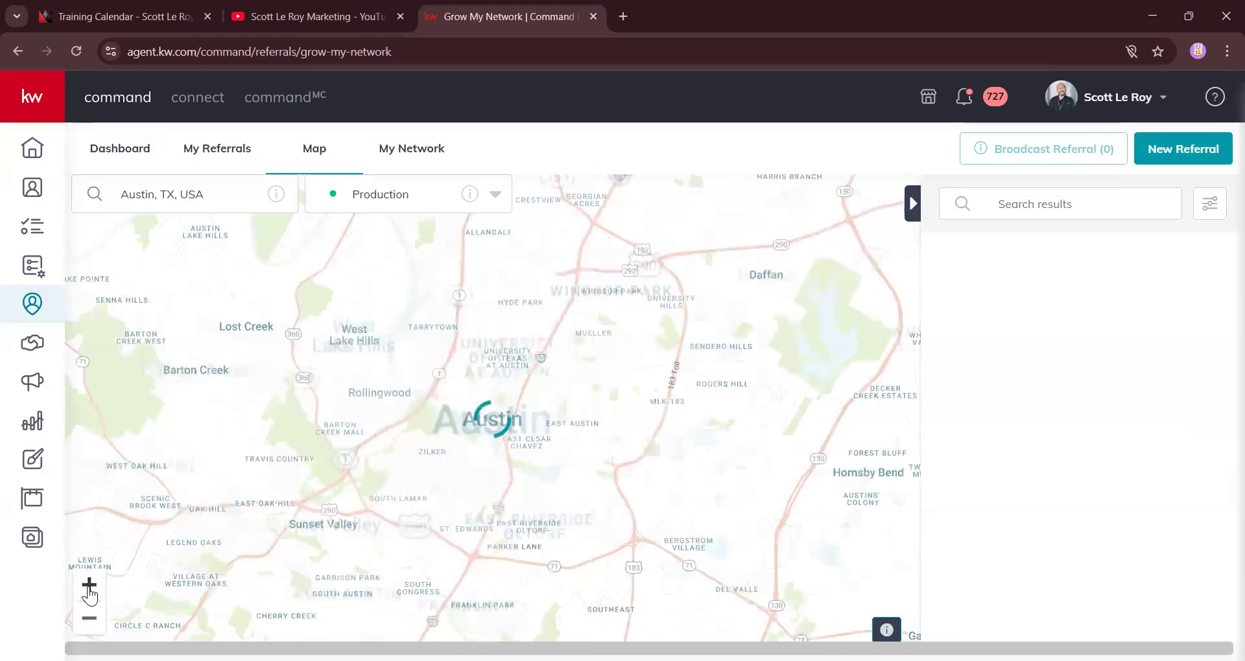
click(89, 585)
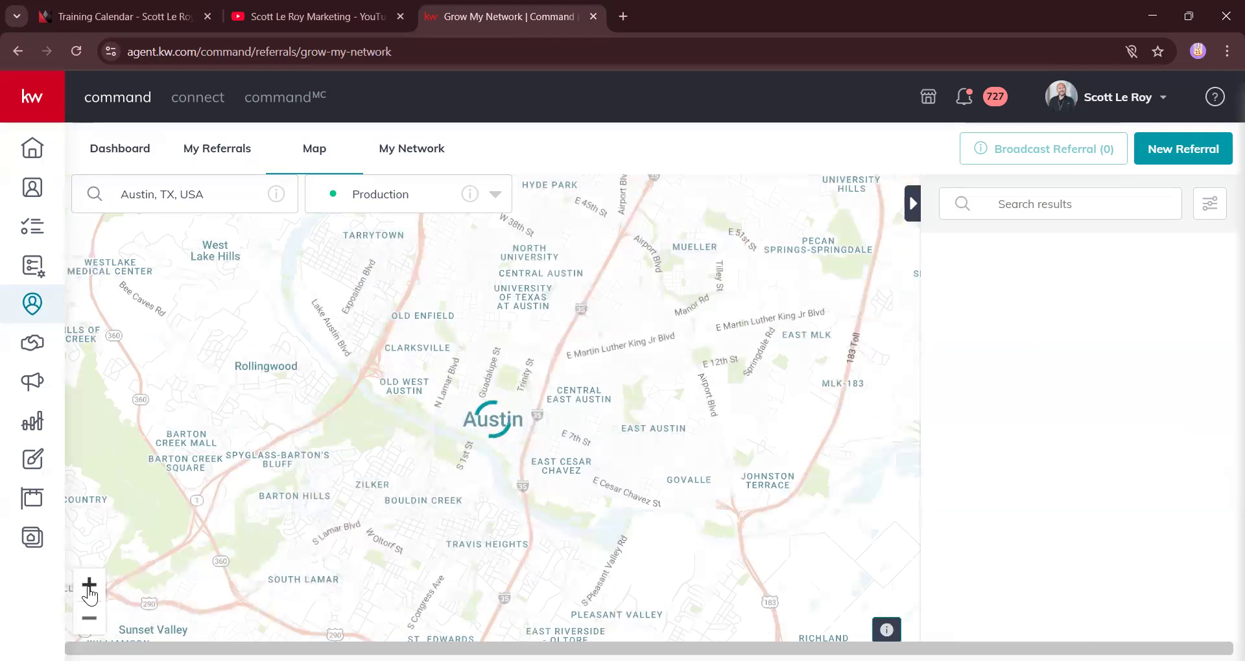
click(90, 586)
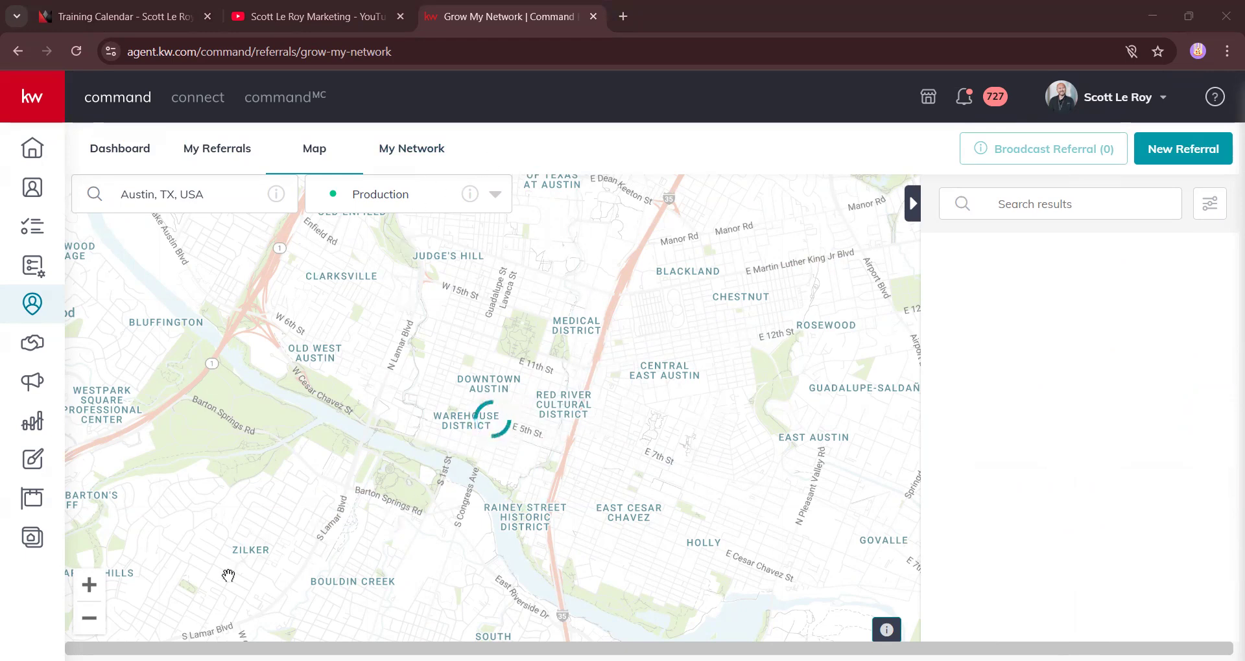
Step: Pan to downtown Austin and switch the map layer from Production to Market Centers
scroll(447, 391, up, 5)
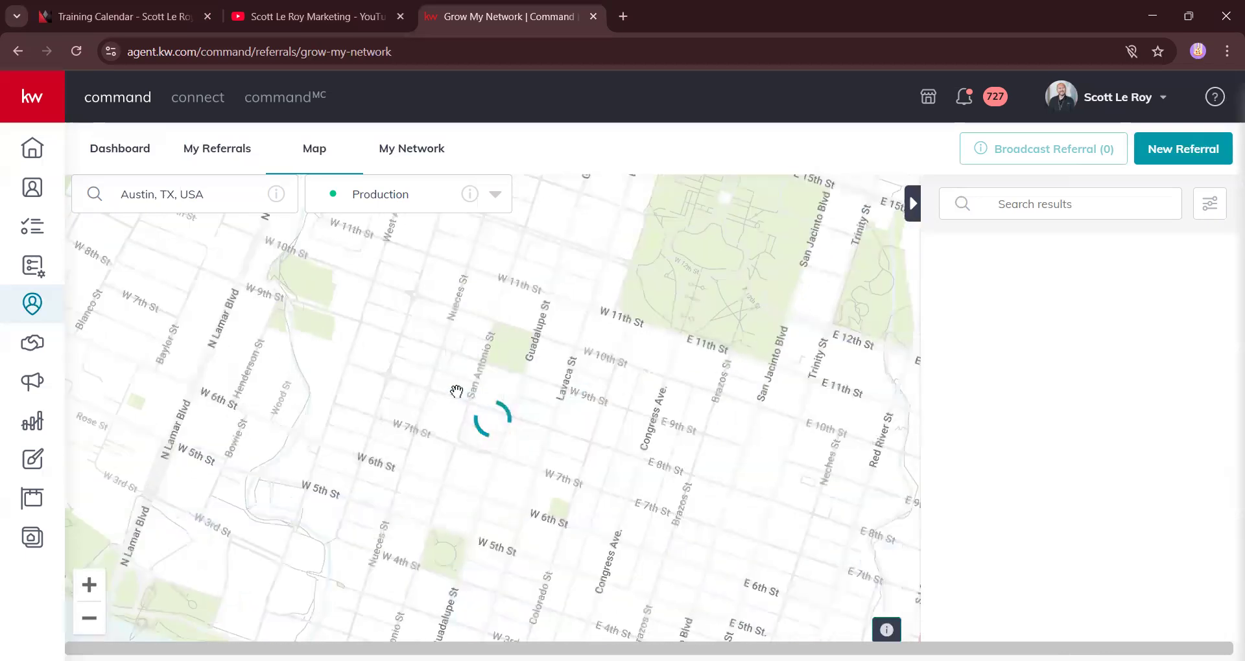
drag(528, 326, 539, 351)
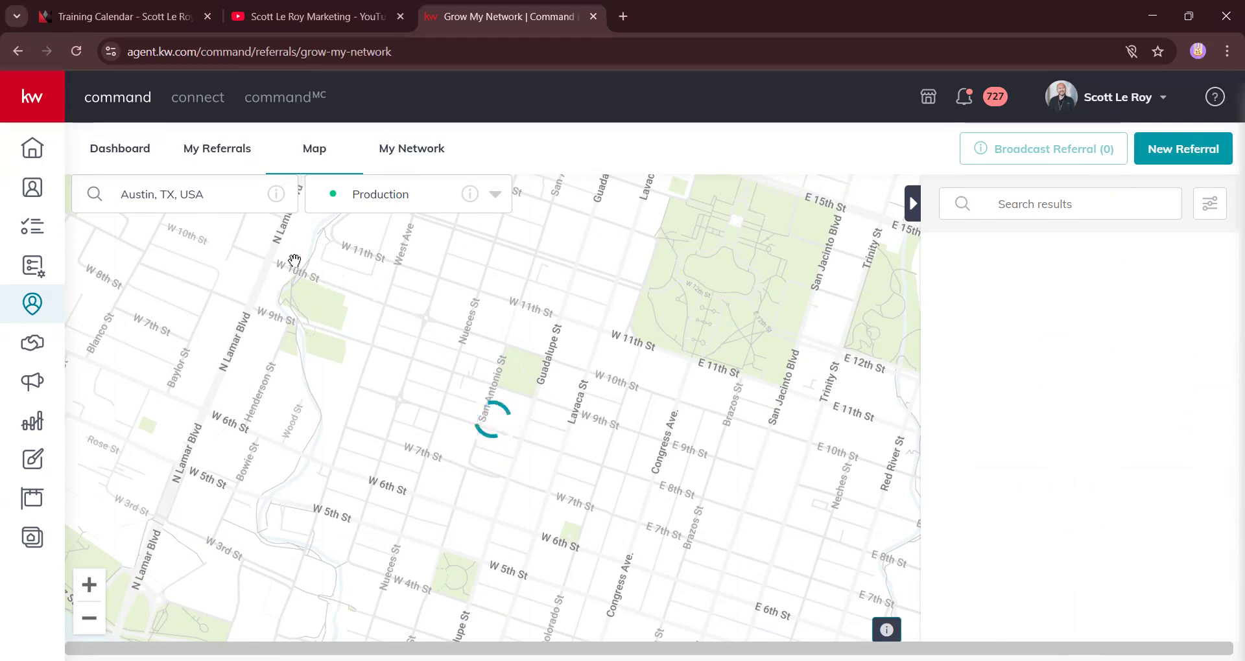
click(459, 207)
click(400, 280)
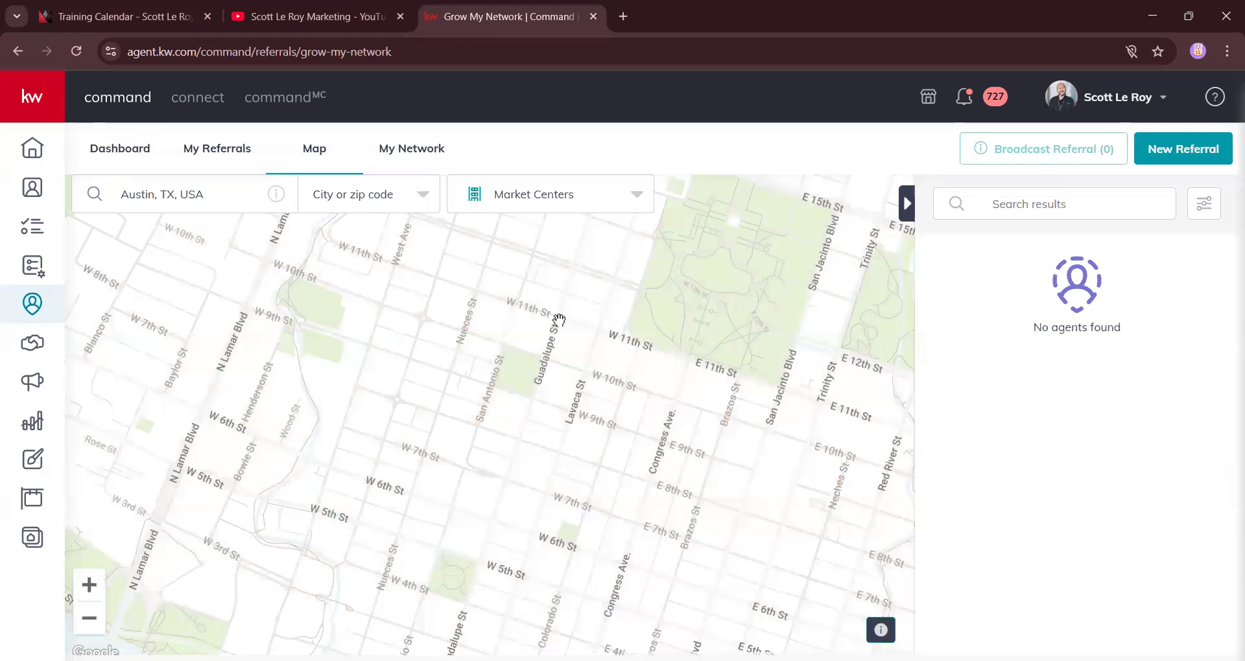
Step: Zoom and pan the map around the Westpark Square pin, bringing up 950 agent results
scroll(419, 364, down, 5)
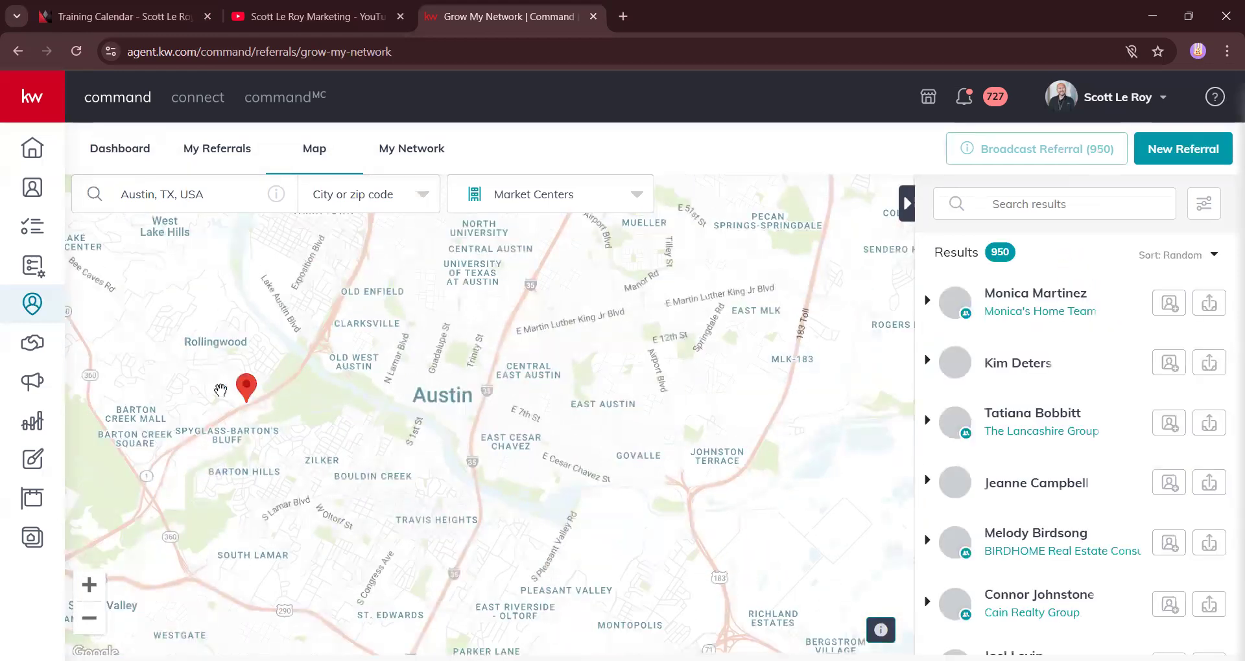
scroll(223, 386, up, 3)
drag(326, 388, 386, 385)
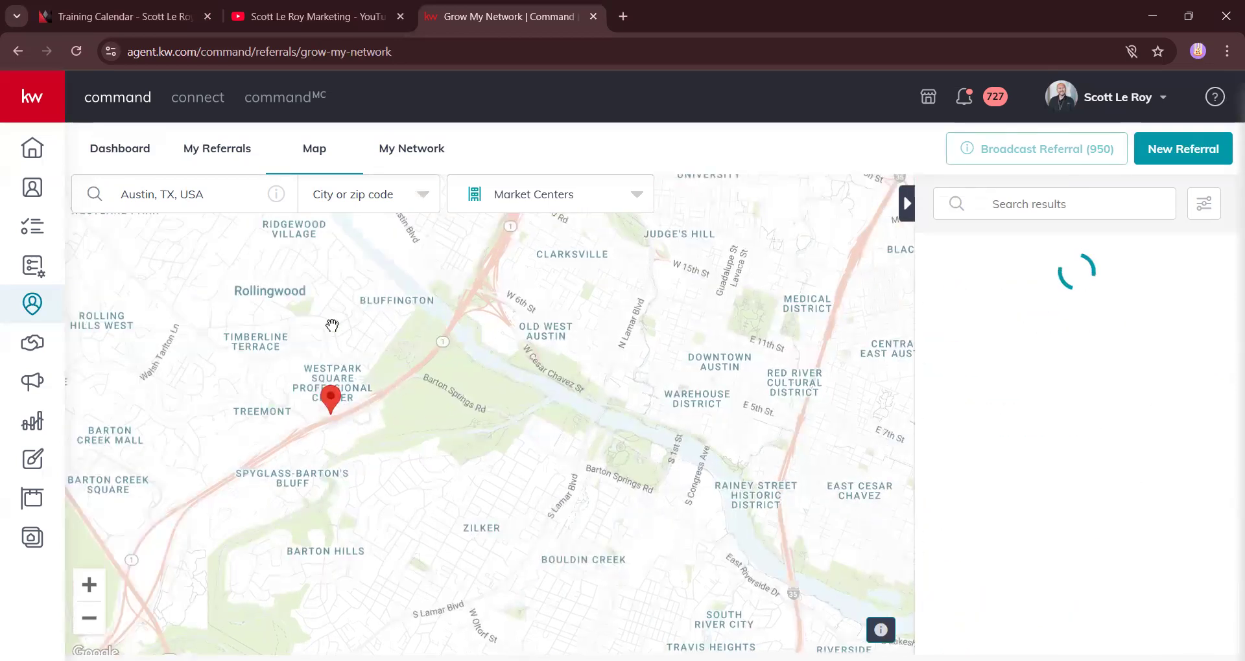
scroll(350, 412, up, 2)
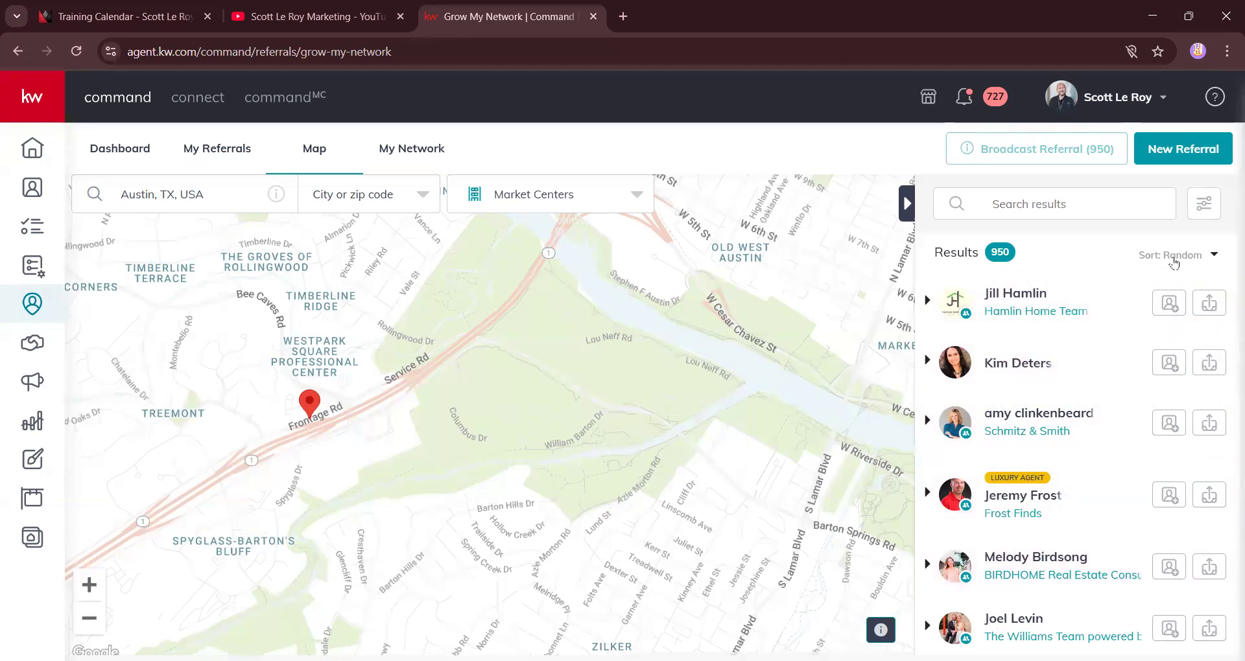
click(1212, 256)
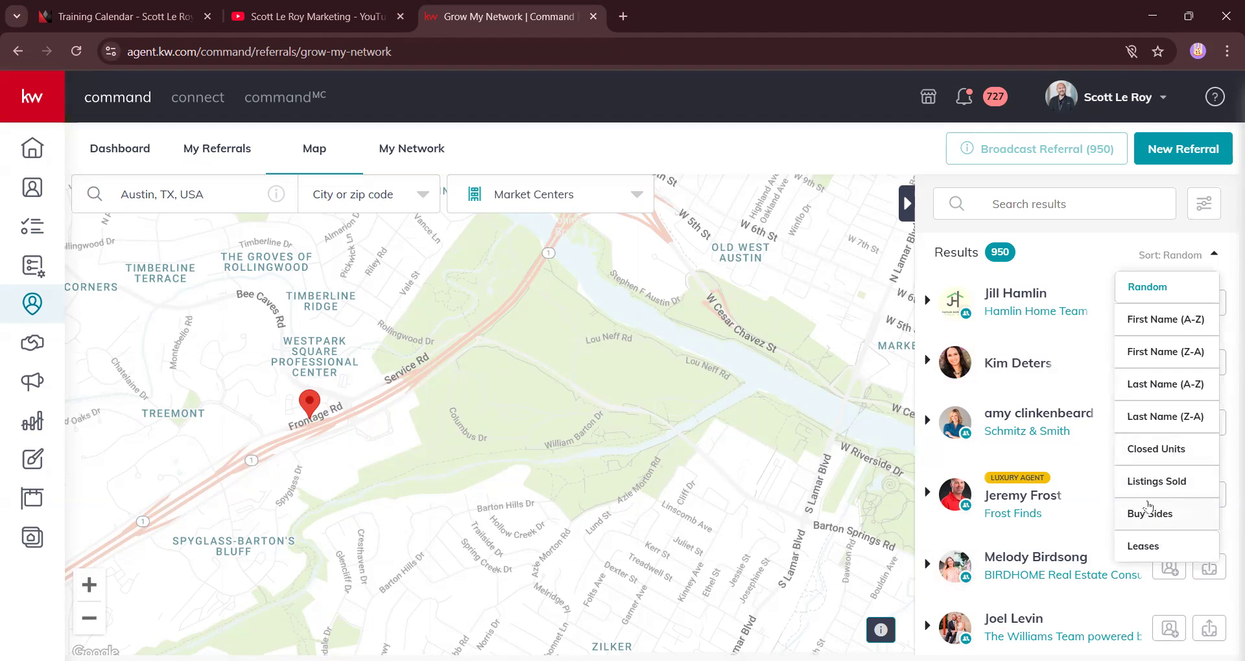
Step: Sort the 950 Austin agent results by Listings Sold and scroll through the list
click(1152, 481)
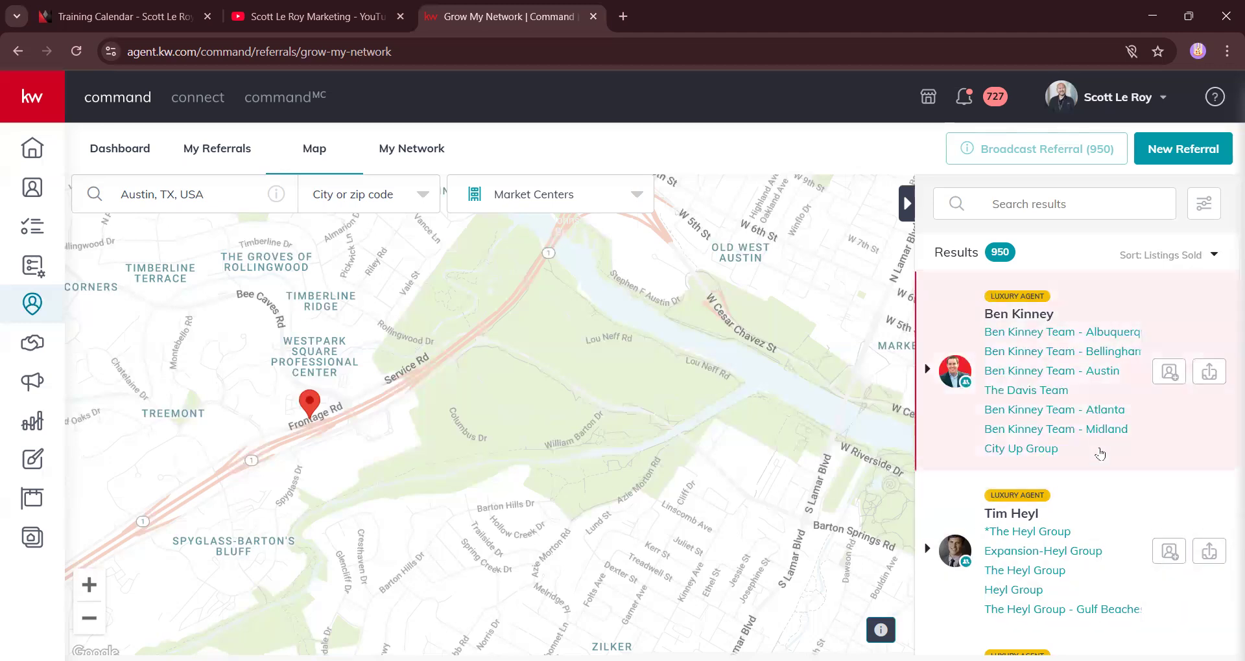
scroll(1096, 526, down, 3)
scroll(1096, 526, up, 3)
scroll(1033, 456, down, 3)
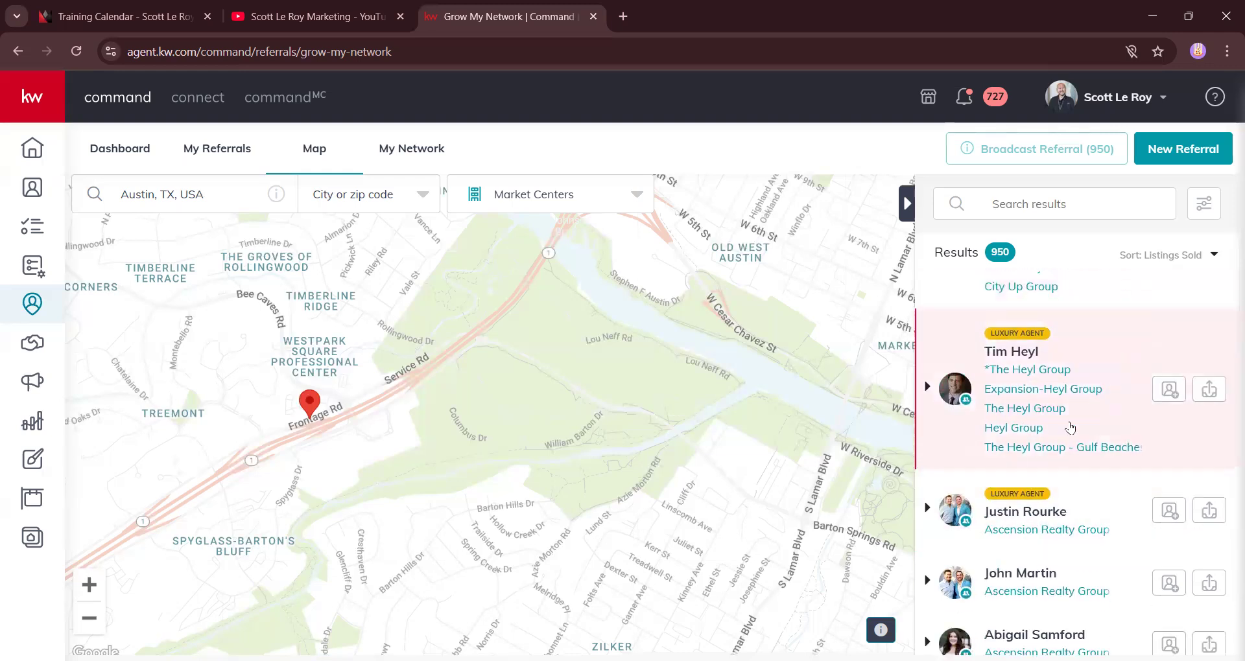
scroll(1034, 440, down, 1)
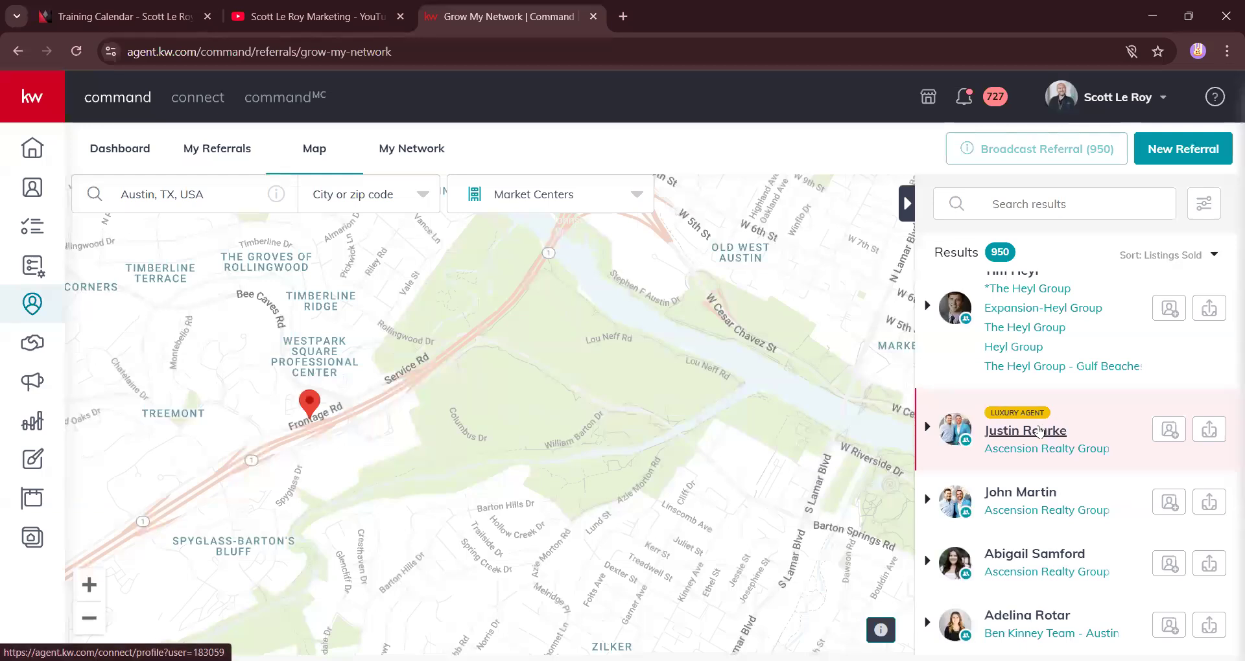
scroll(1037, 431, down, 1)
scroll(1033, 433, up, 1)
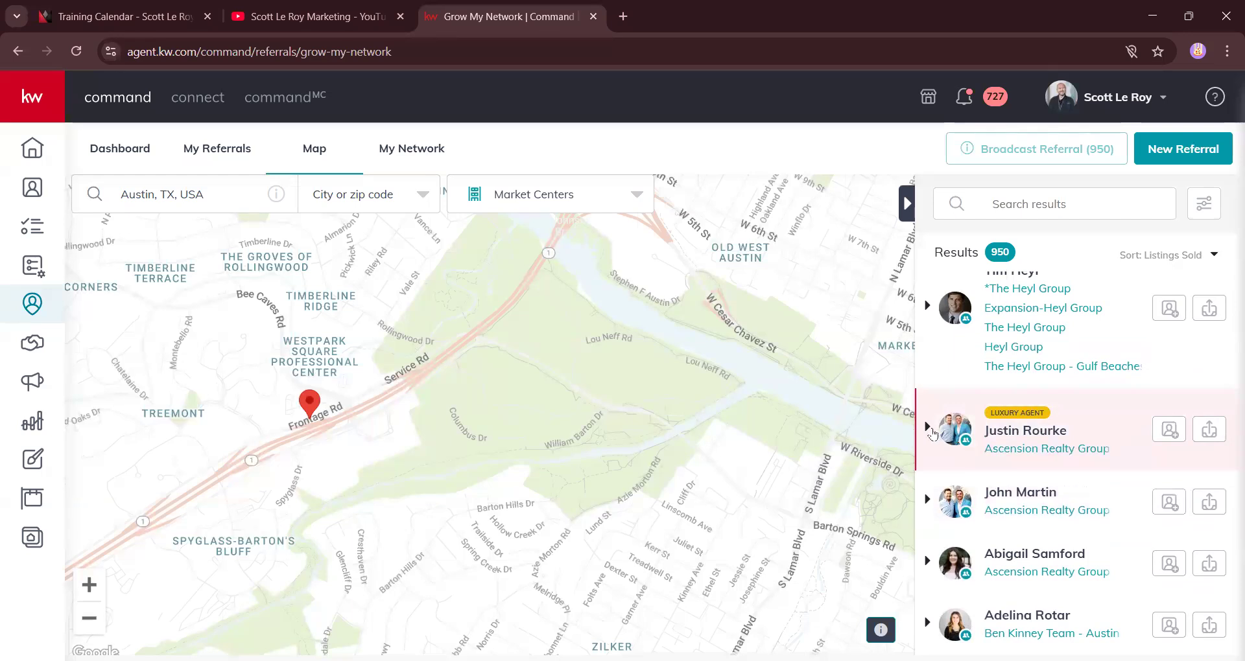
Step: Expand the Ascension Realty Group agent's result to review 427 closed units, 318 listings sold, 370 leases
click(928, 429)
scroll(1024, 431, down, 1)
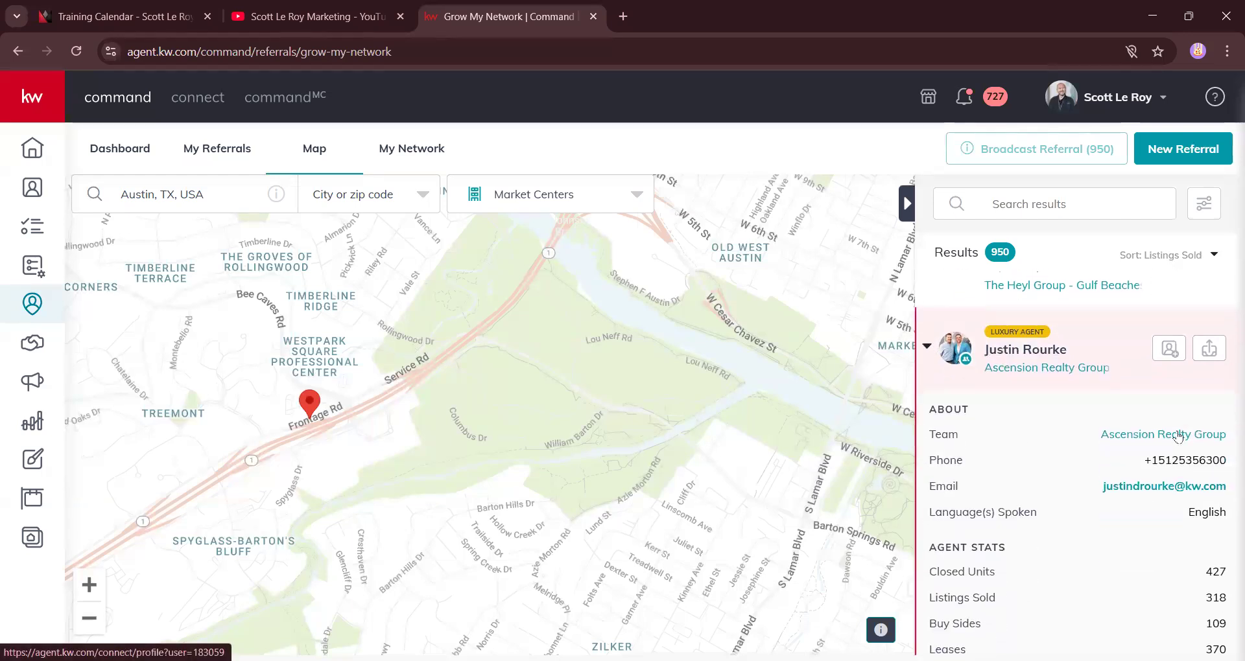
scroll(1076, 500, down, 2)
scroll(1068, 501, up, 1)
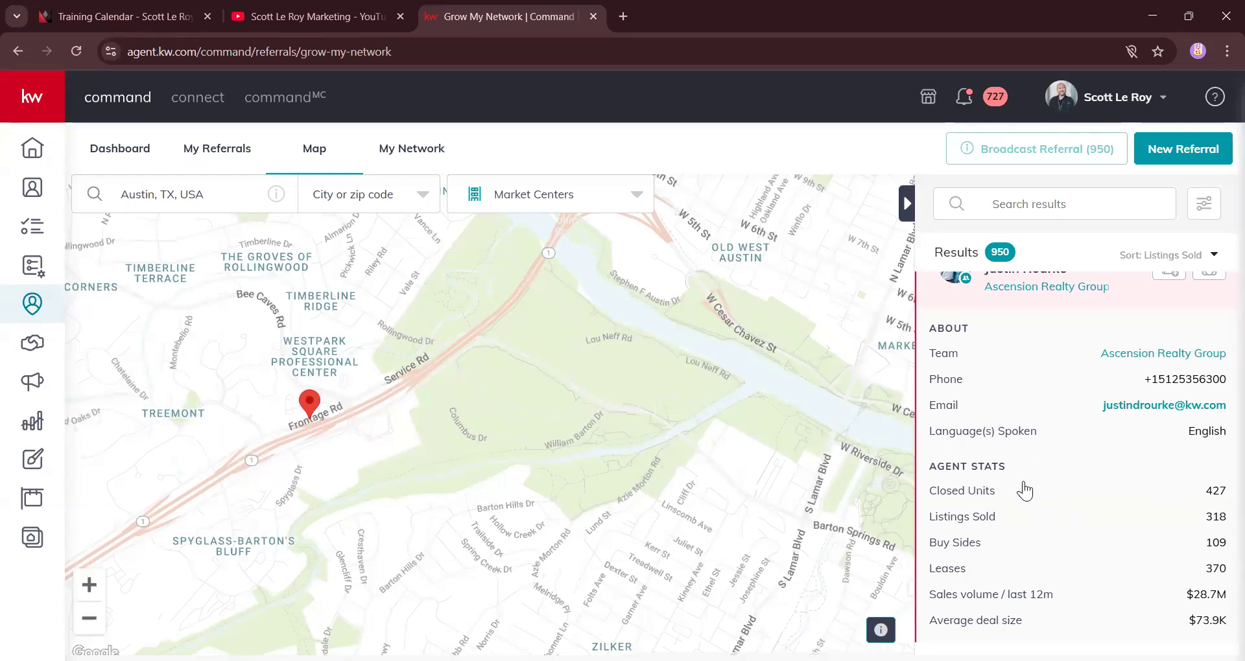
scroll(980, 522, down, 3)
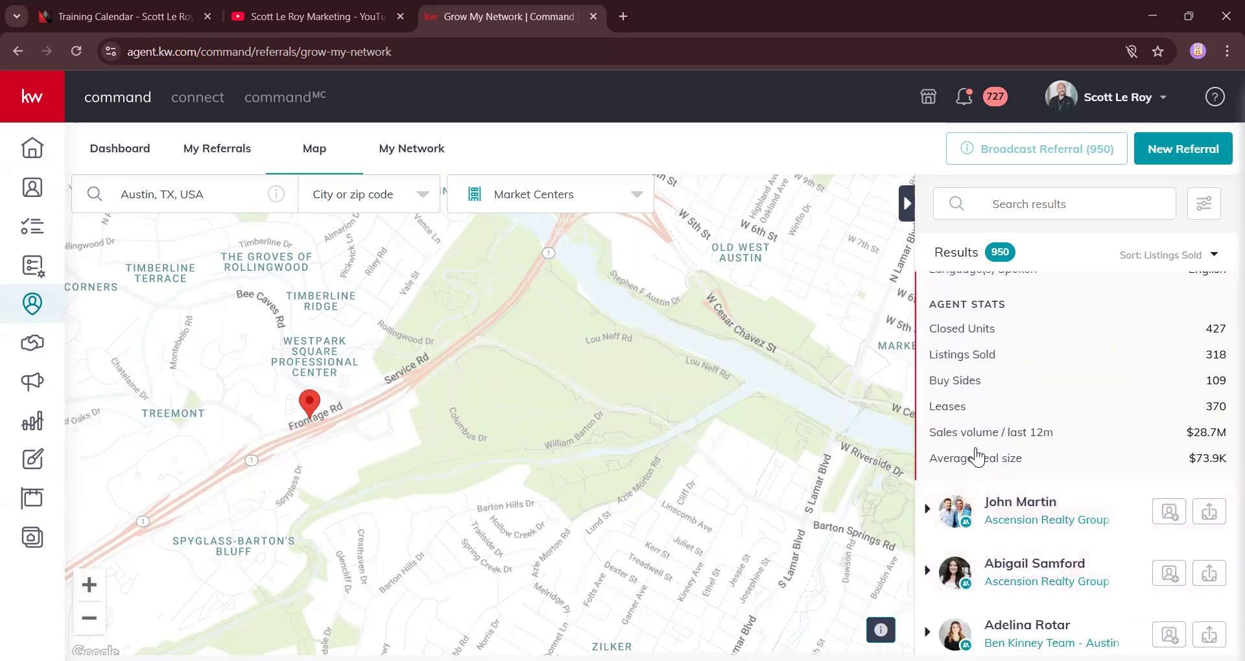
scroll(1031, 452, up, 1)
scroll(1031, 452, up, 3)
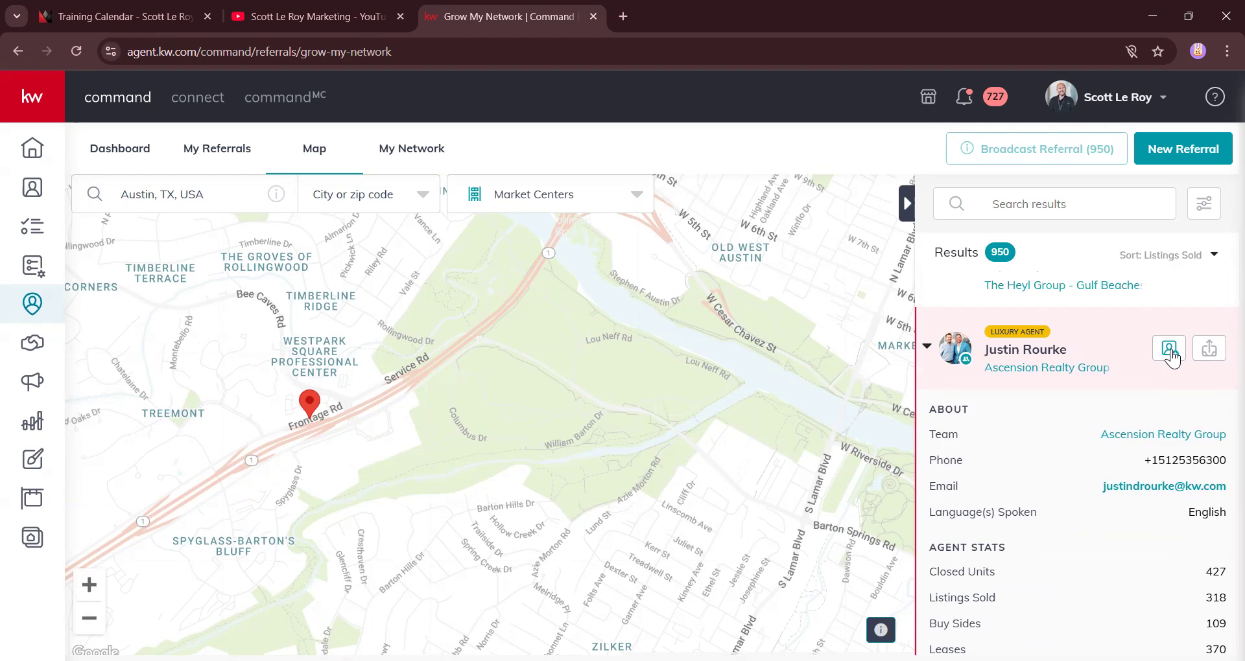
Step: Start a Seller referral request to this agent with a 51-hour acceptance deadline
click(1209, 351)
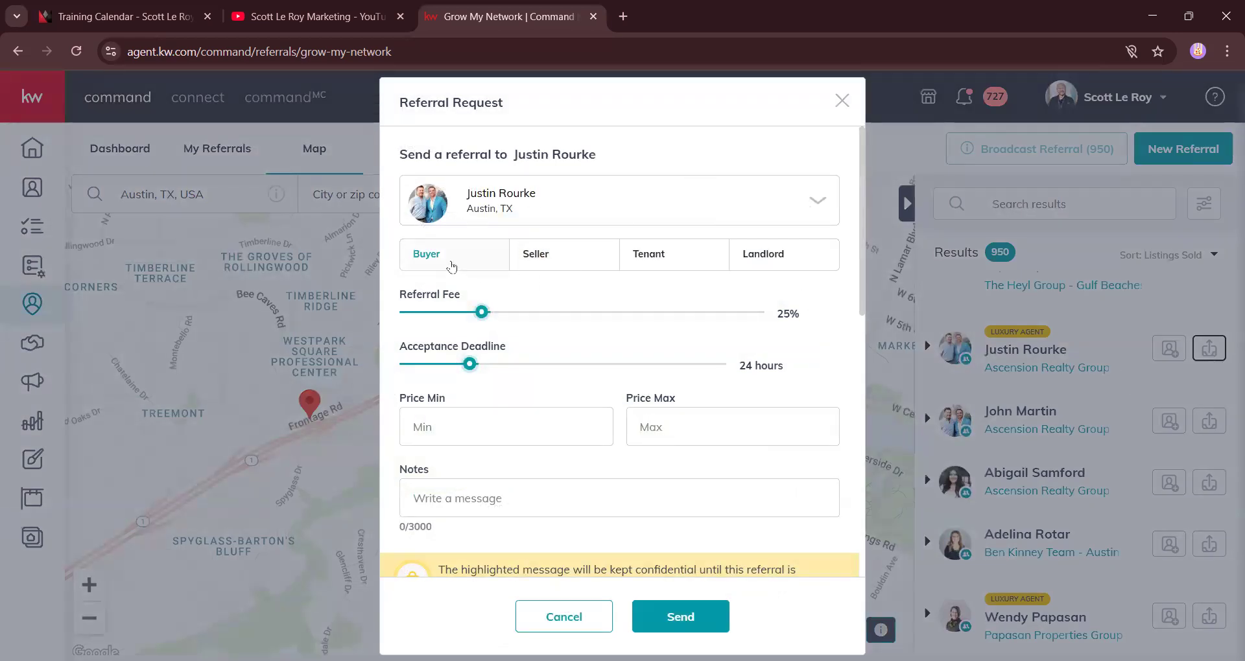
click(556, 259)
drag(470, 364, 578, 368)
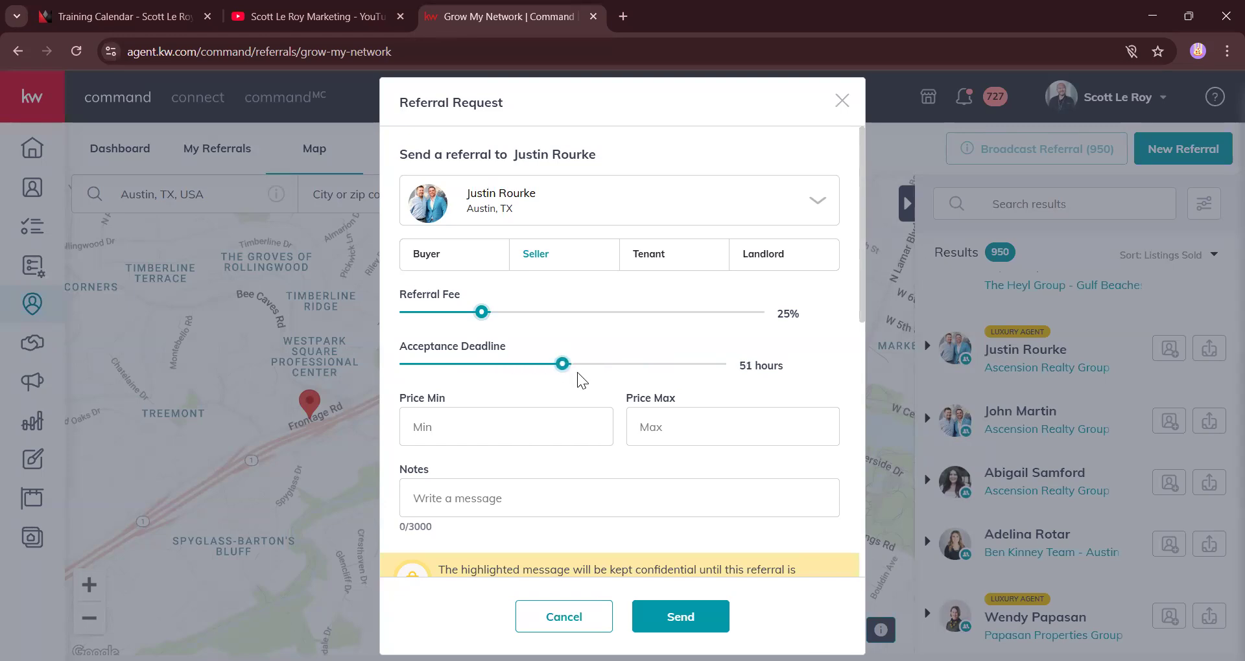
scroll(564, 369, down, 1)
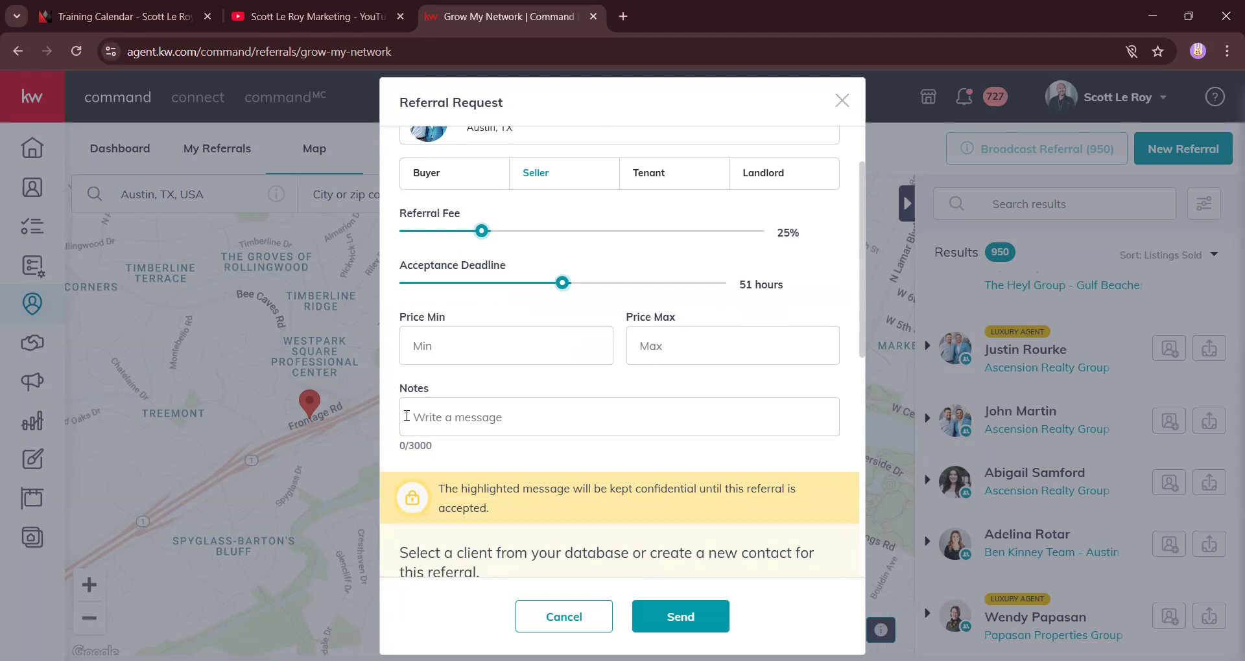
Step: Review the rest of the form, highlighting the Notes label and confidentiality notice
double_click(420, 390)
scroll(464, 436, down, 4)
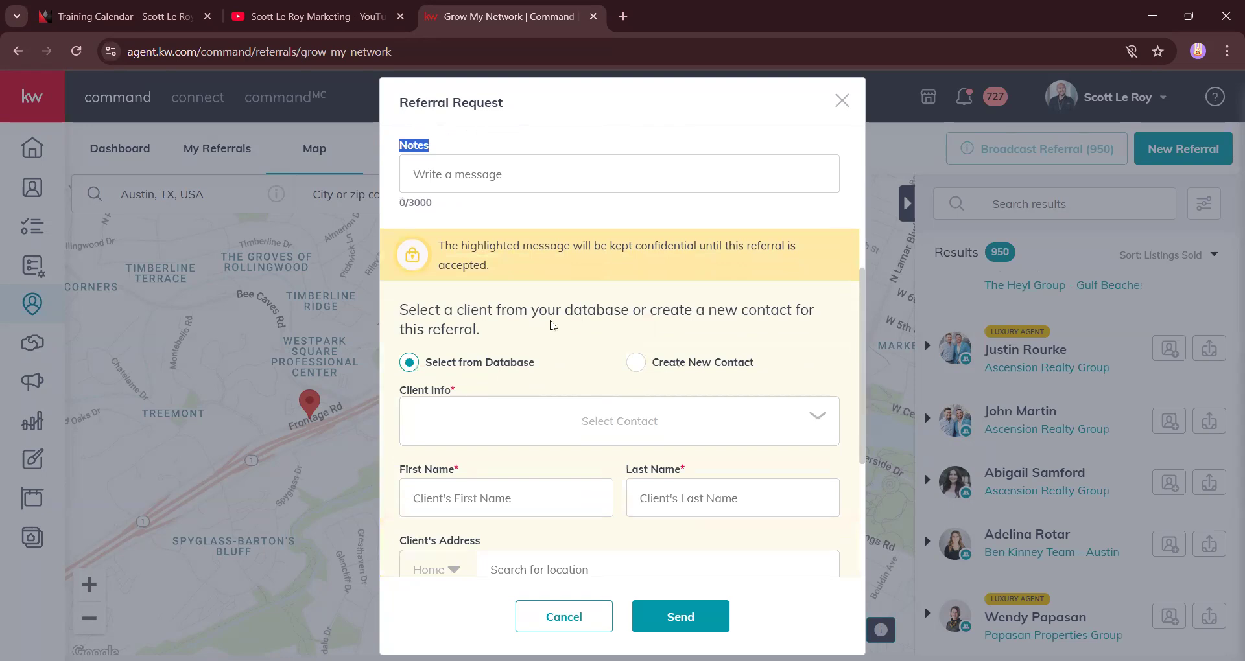
drag(439, 246, 715, 263)
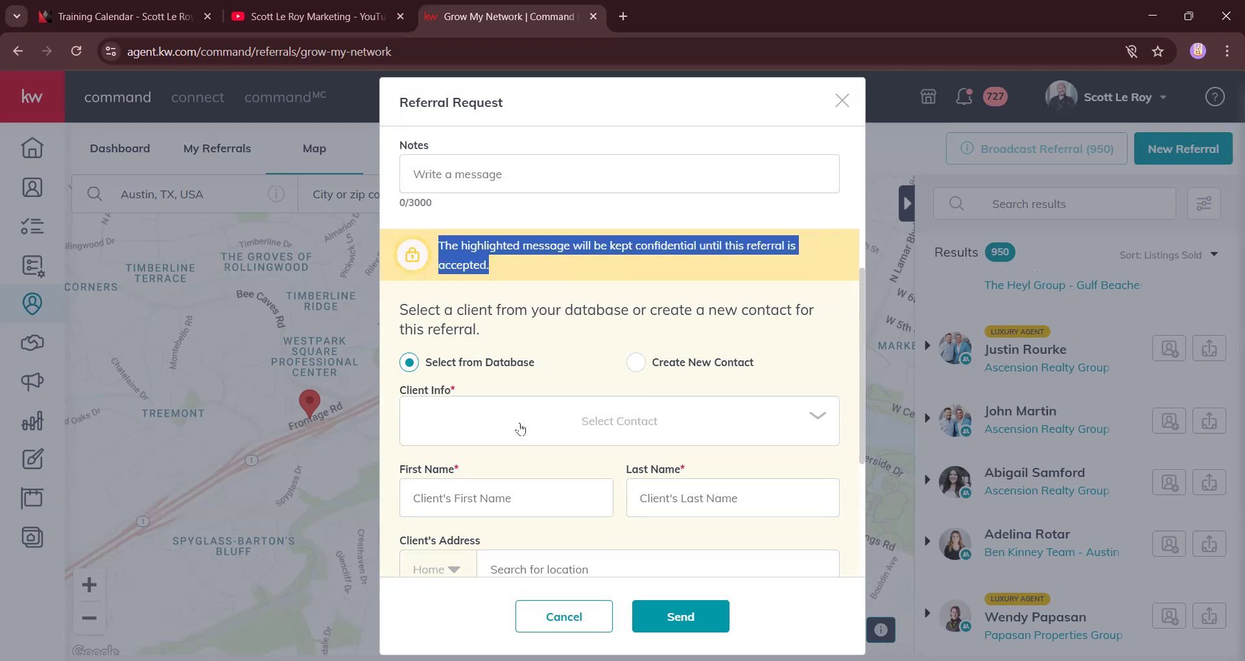
scroll(493, 194, up, 3)
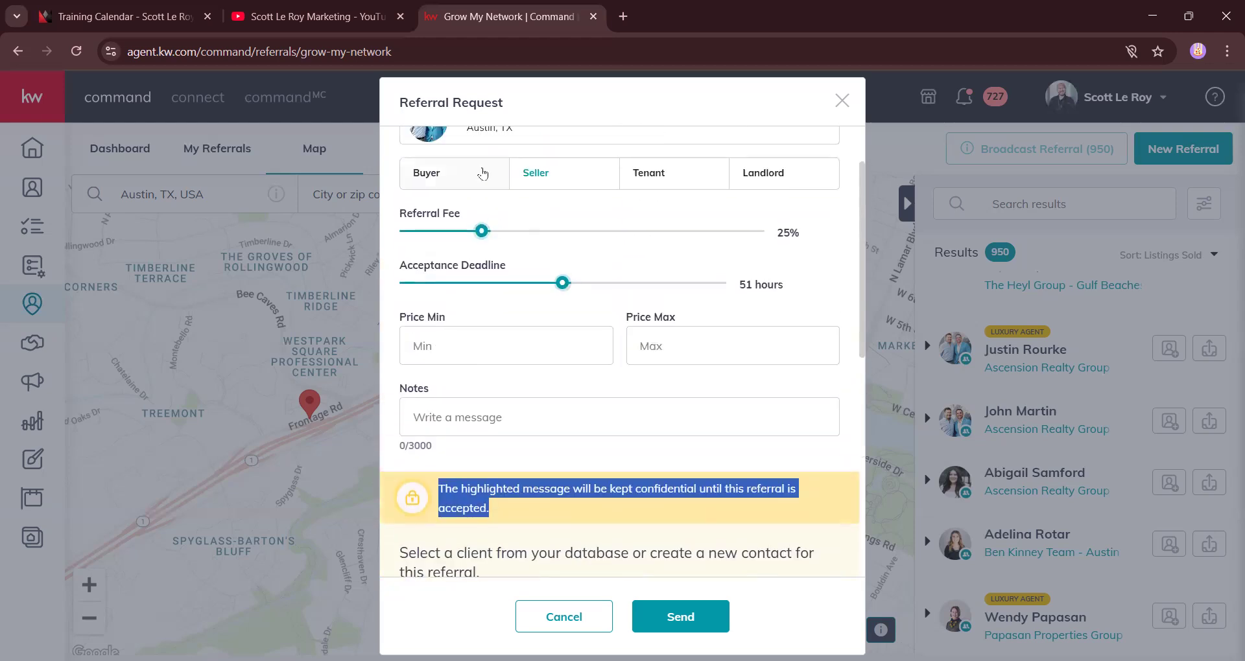
scroll(489, 195, down, 1)
scroll(496, 211, down, 2)
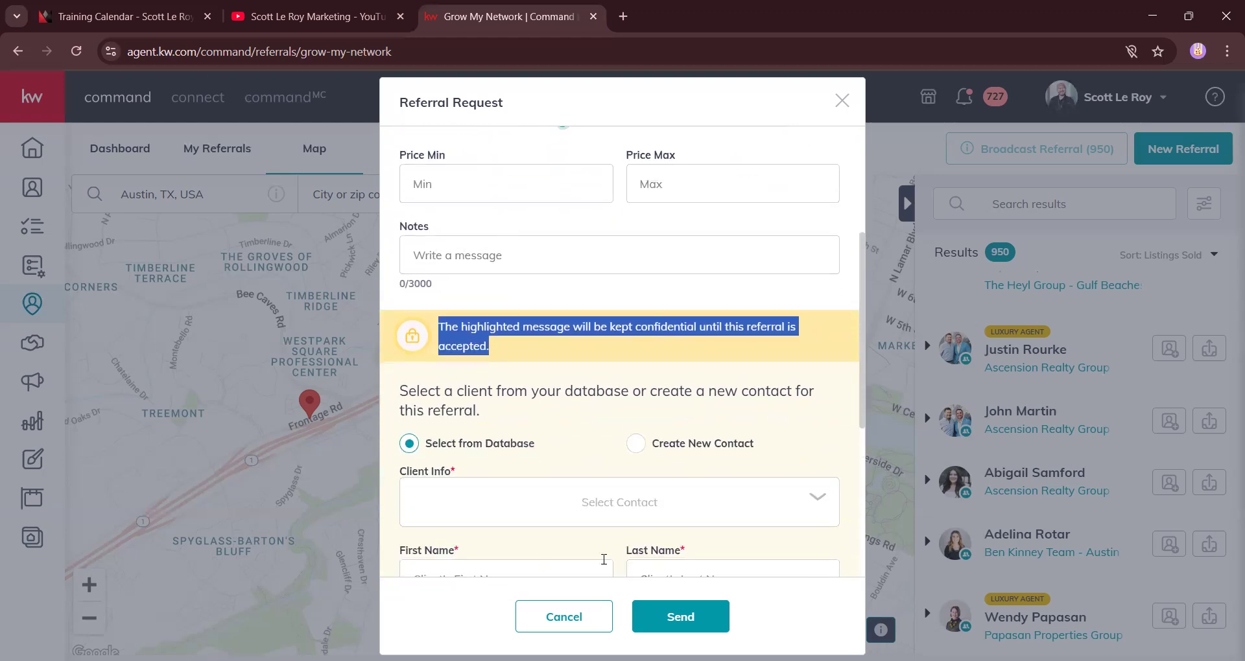
scroll(483, 495, down, 1)
Step: Select the demo client from the contacts database as the referral's client
click(474, 439)
click(496, 487)
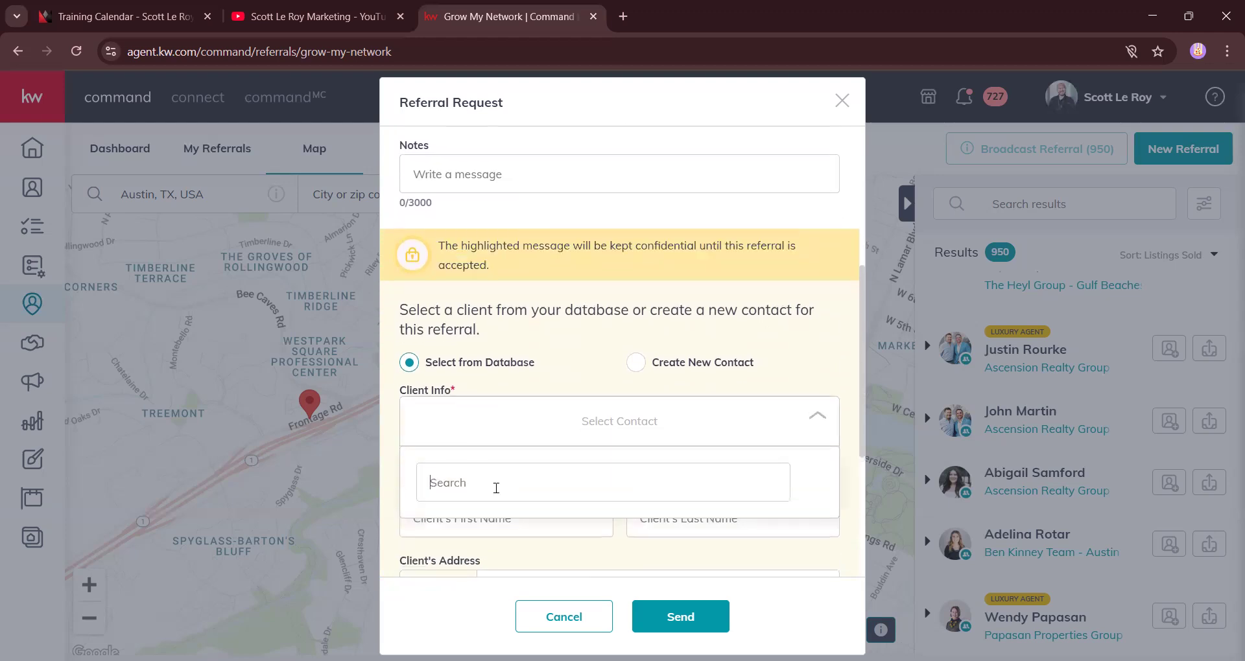
click(493, 522)
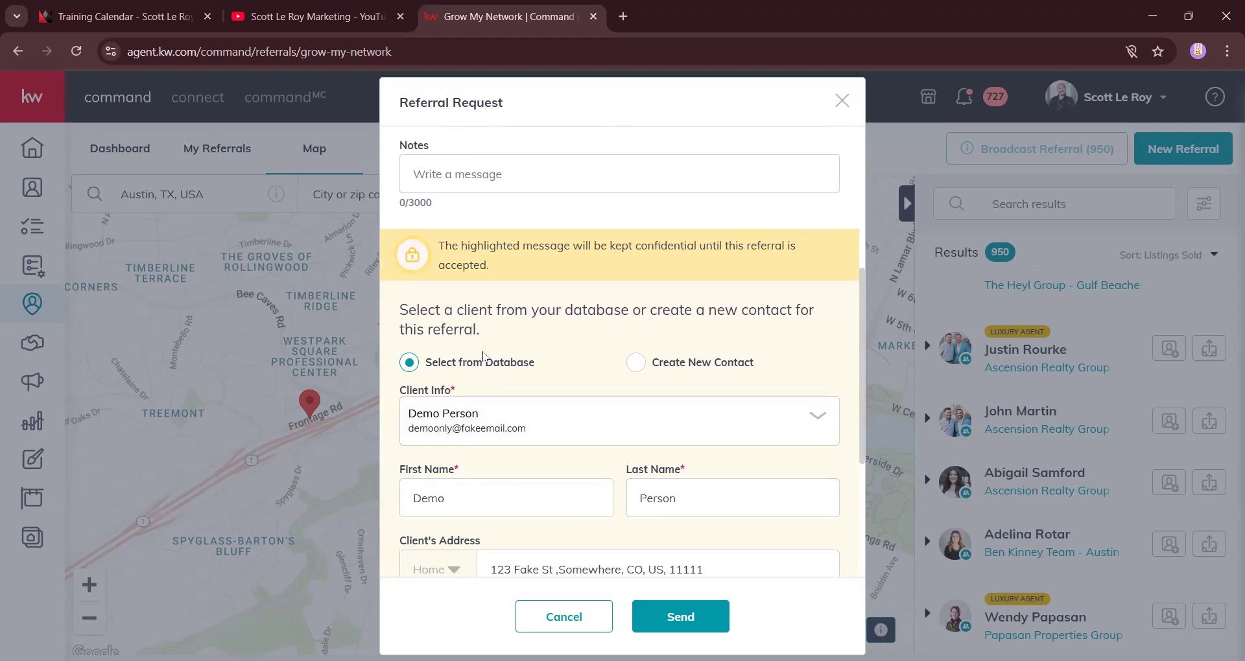
Step: Set the client's desired location to Treemont, Austin
scroll(680, 467, down, 2)
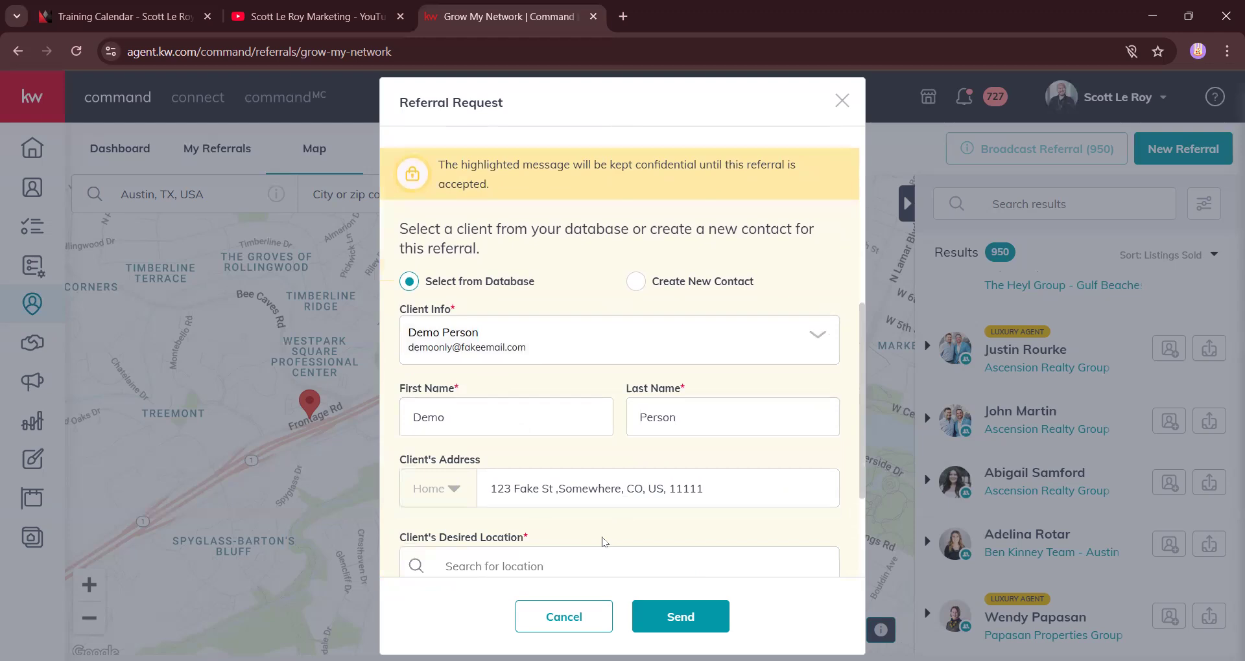
scroll(603, 542, down, 2)
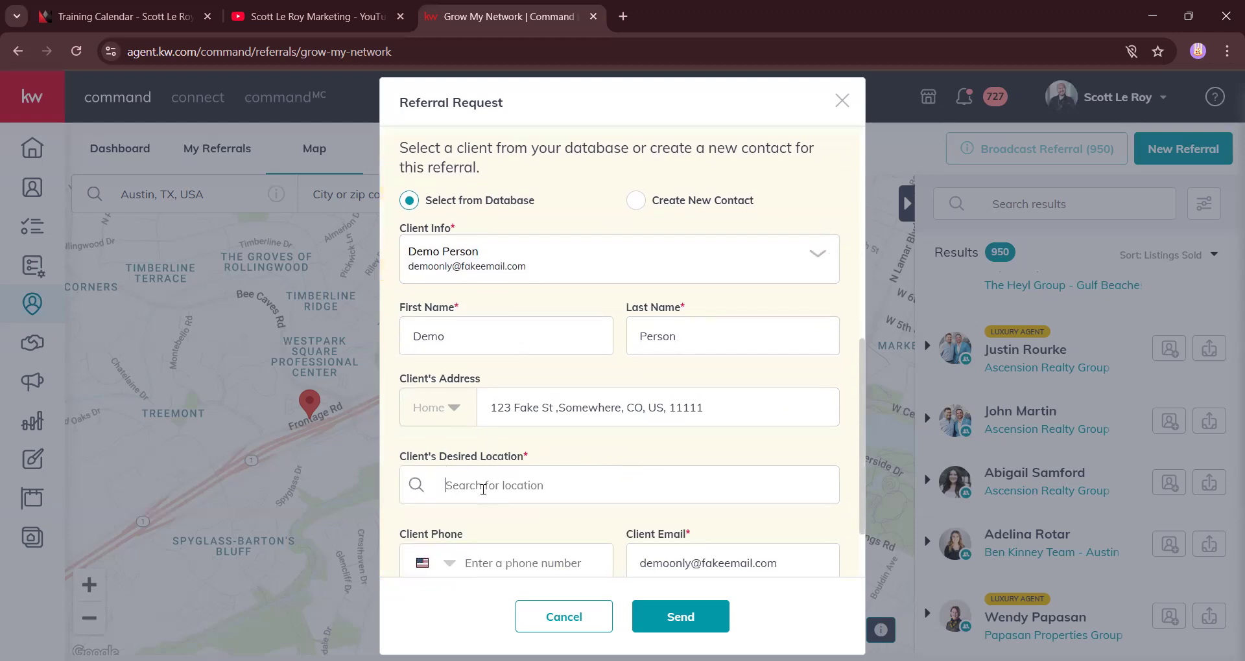
text(treemont)
scroll(526, 483, down, 3)
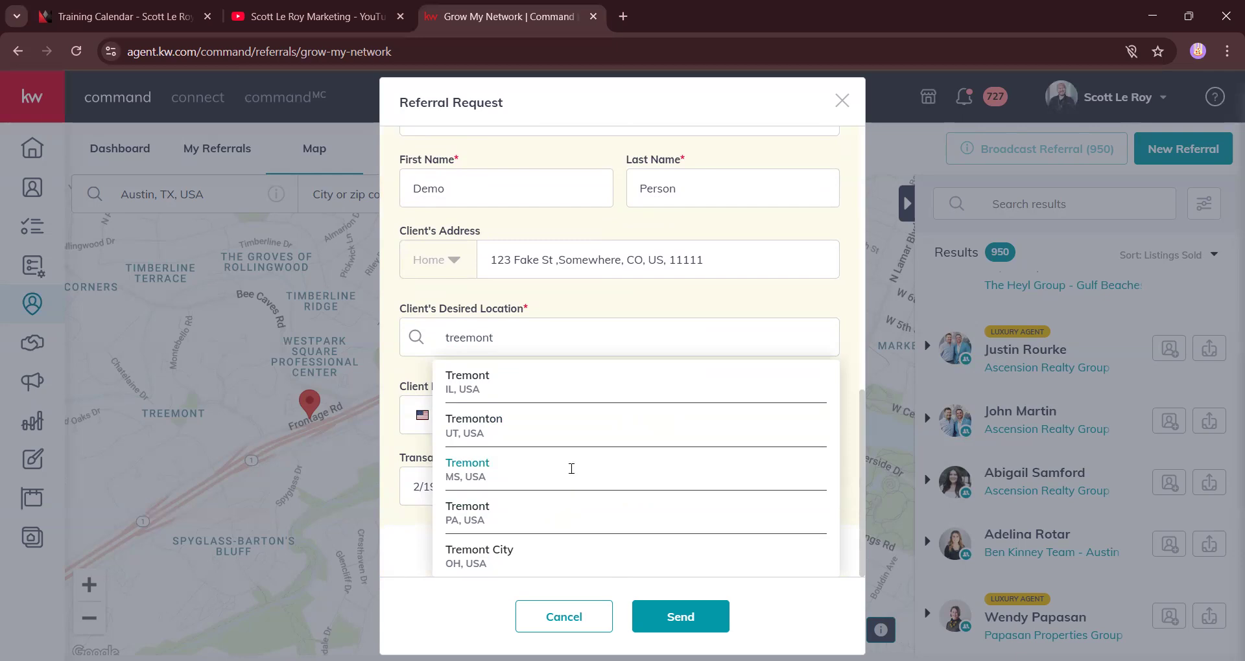
text(, t)
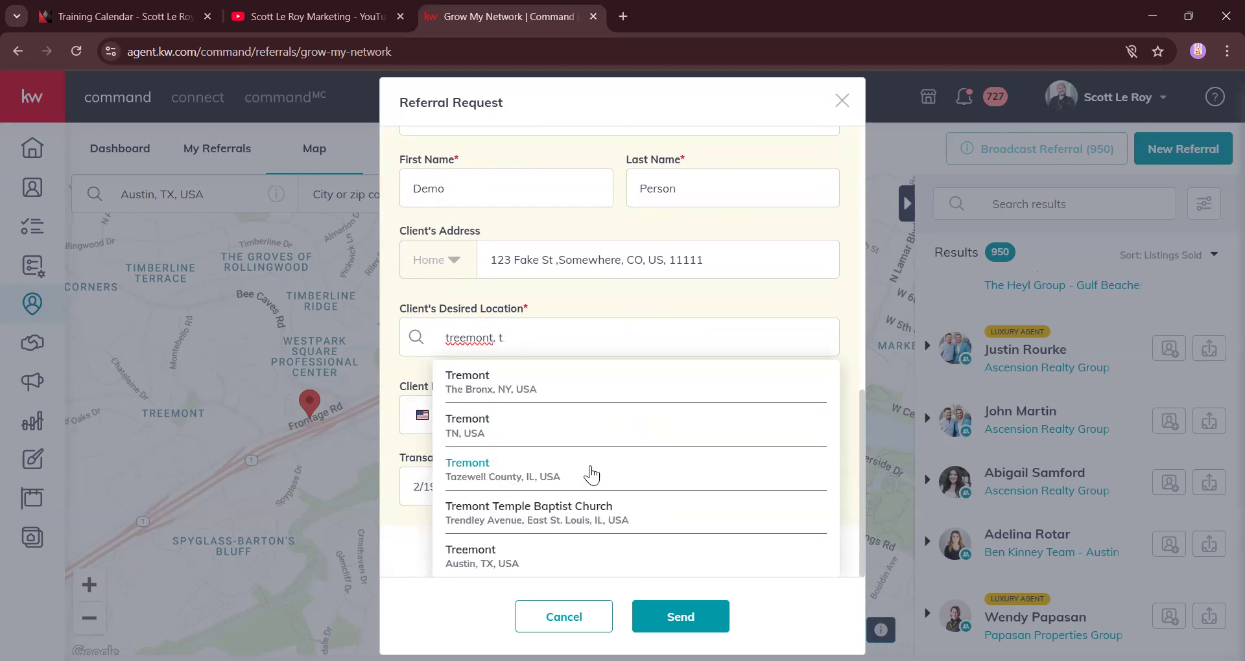
click(508, 559)
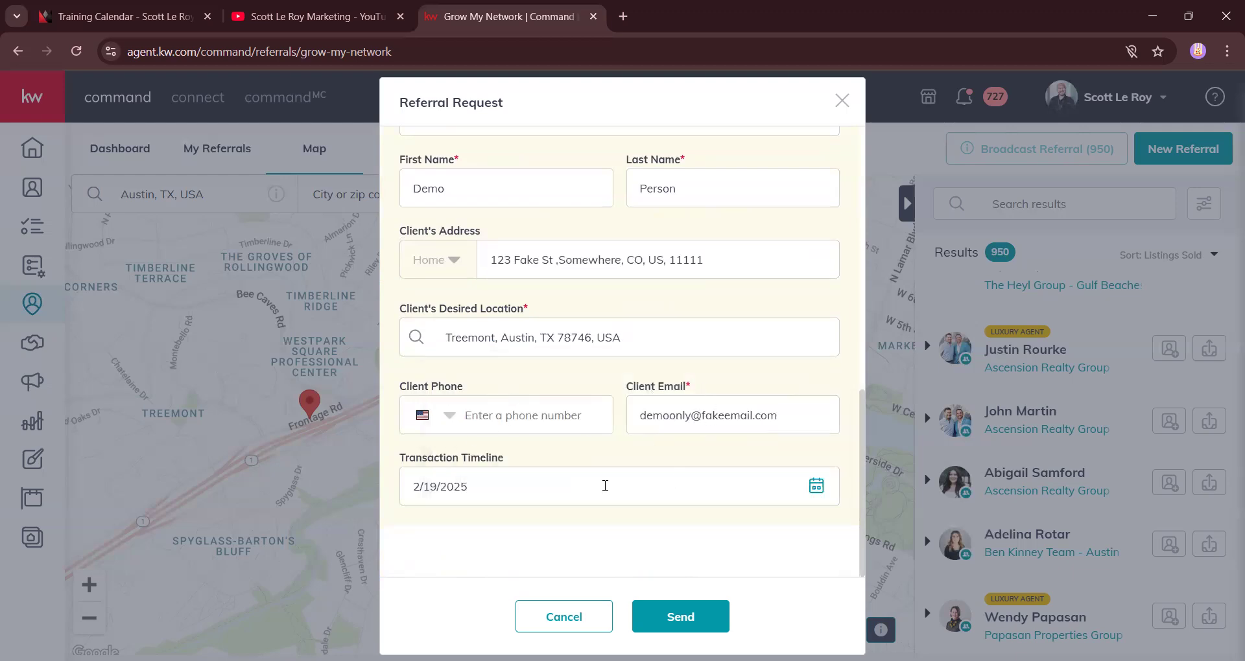
Step: Review the Referral Request fields, then close it without sending
scroll(677, 467, up, 3)
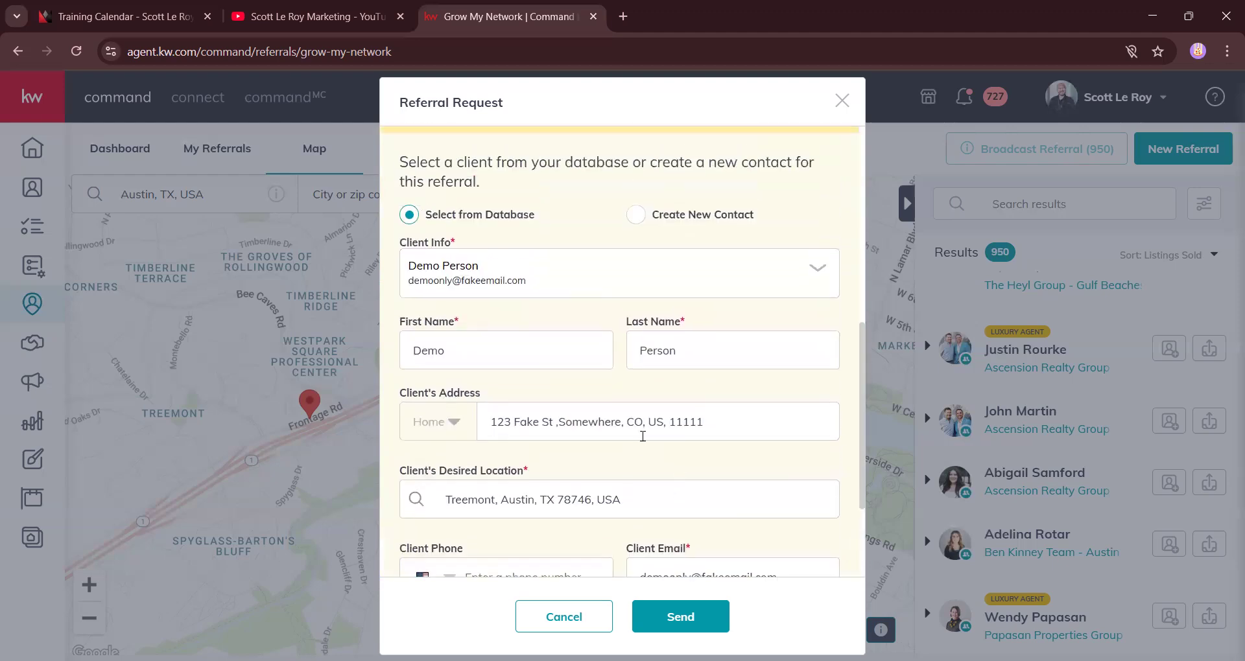
scroll(555, 337, up, 1)
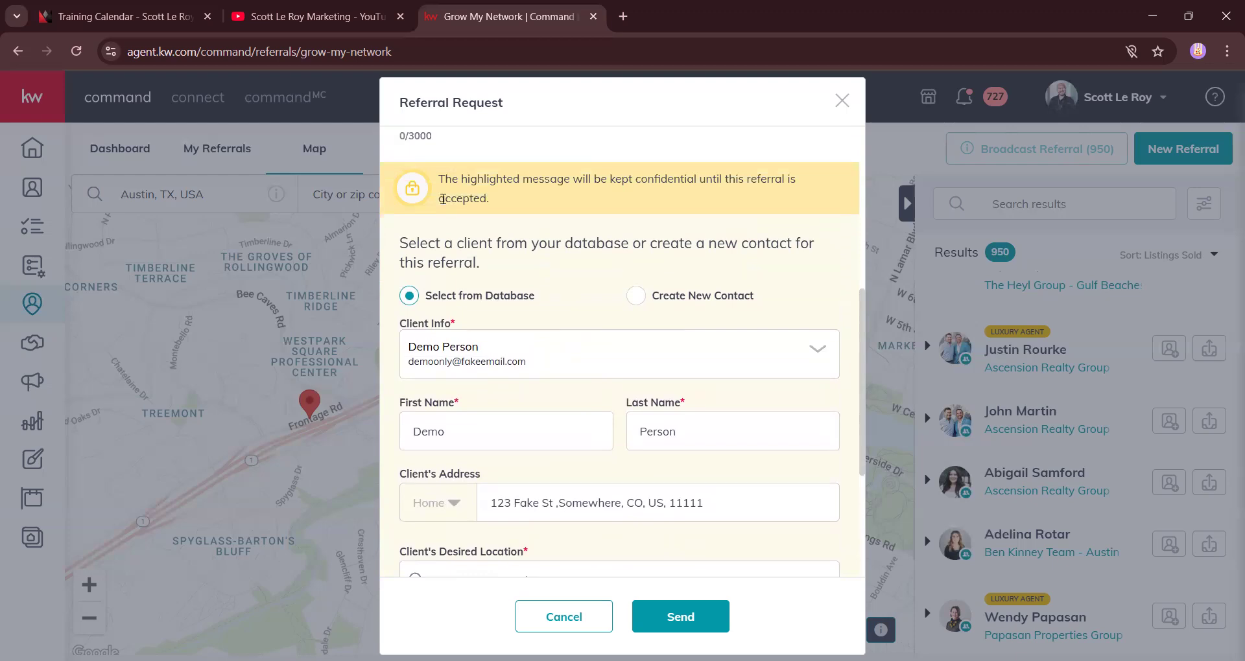
scroll(585, 216, down, 1)
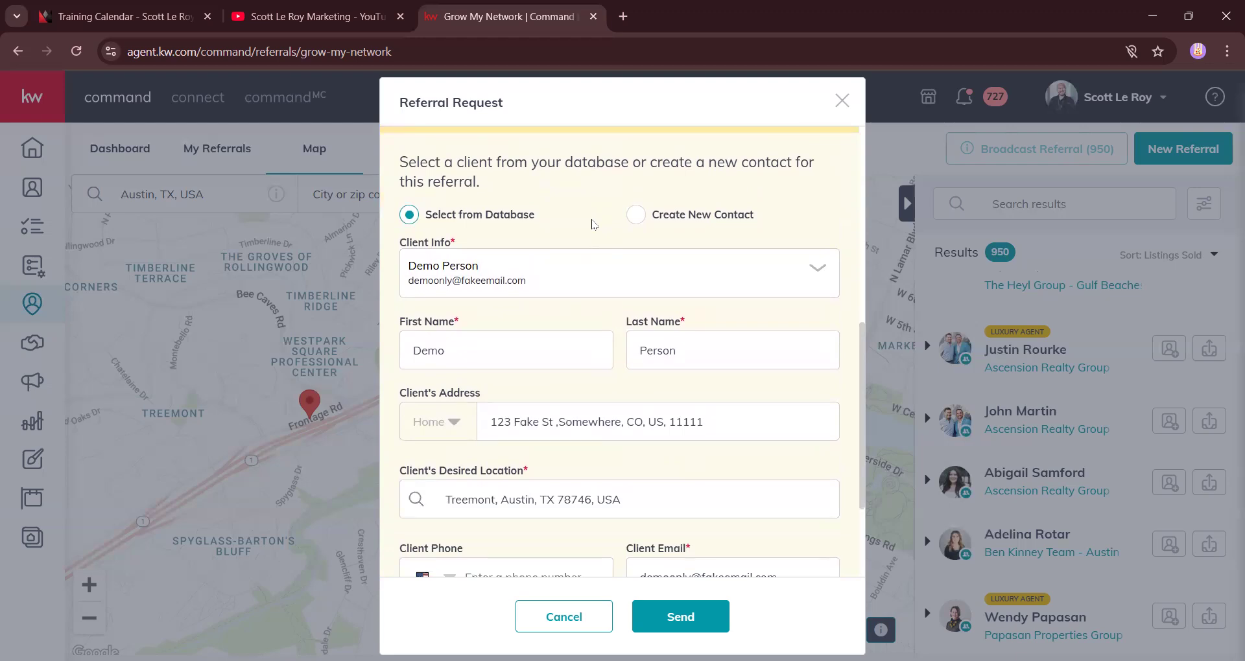
scroll(591, 224, up, 5)
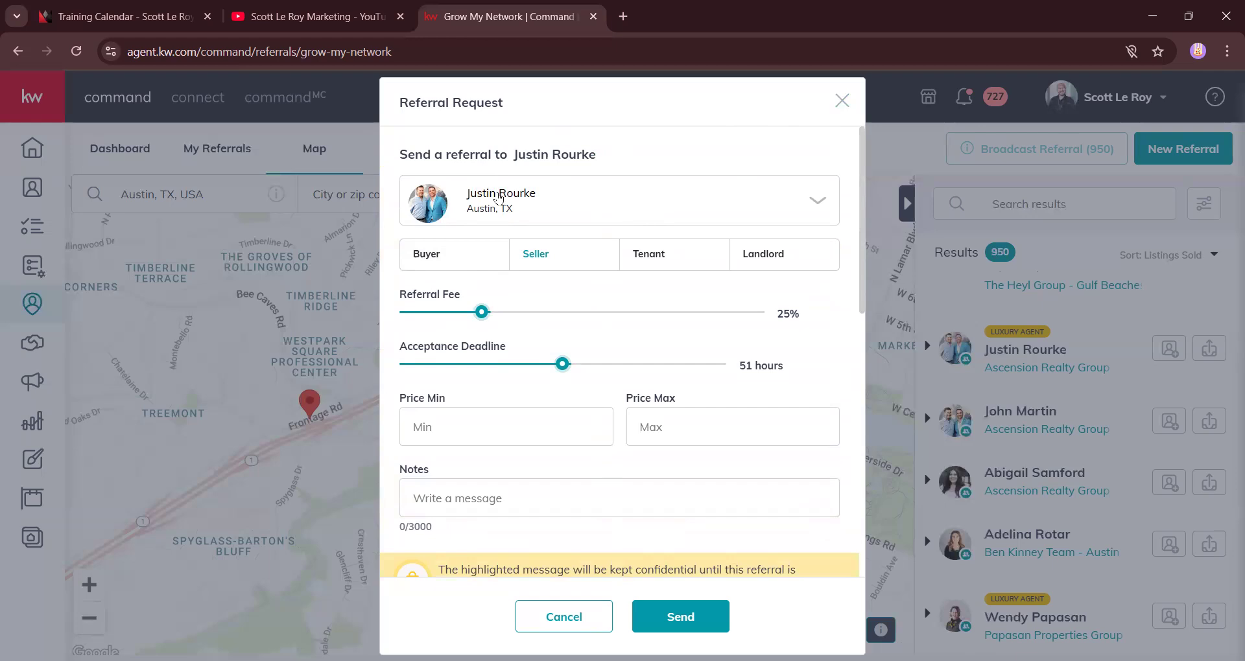
scroll(333, 541, down, 3)
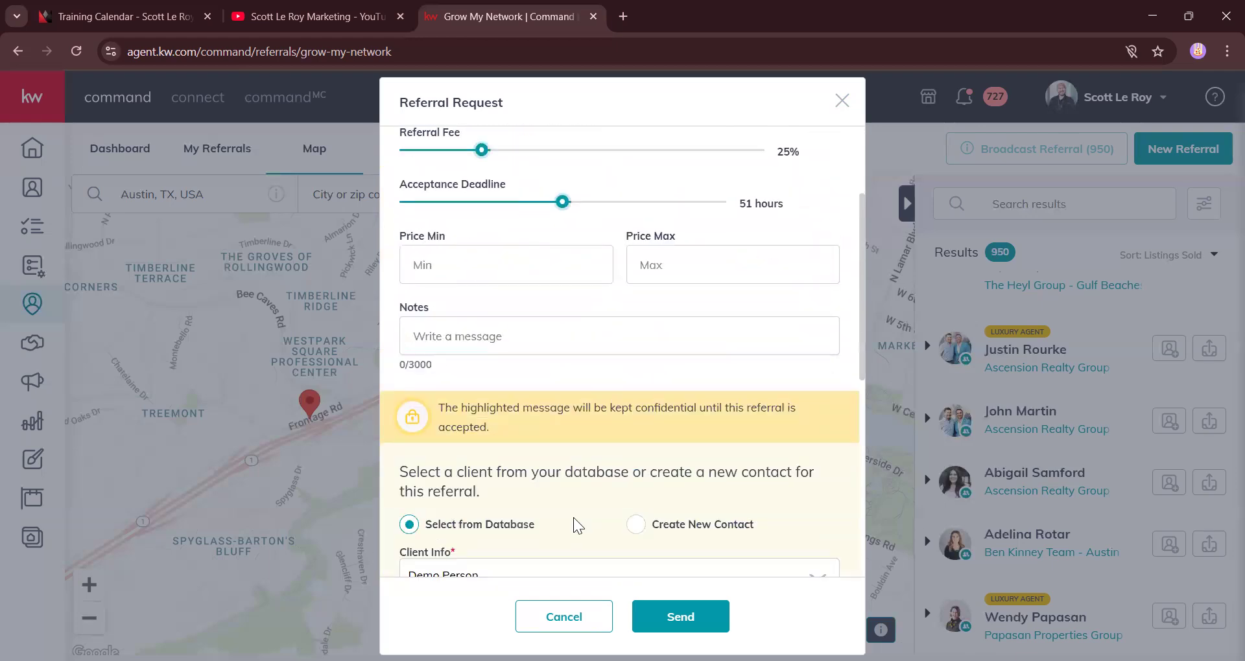
scroll(573, 517, down, 3)
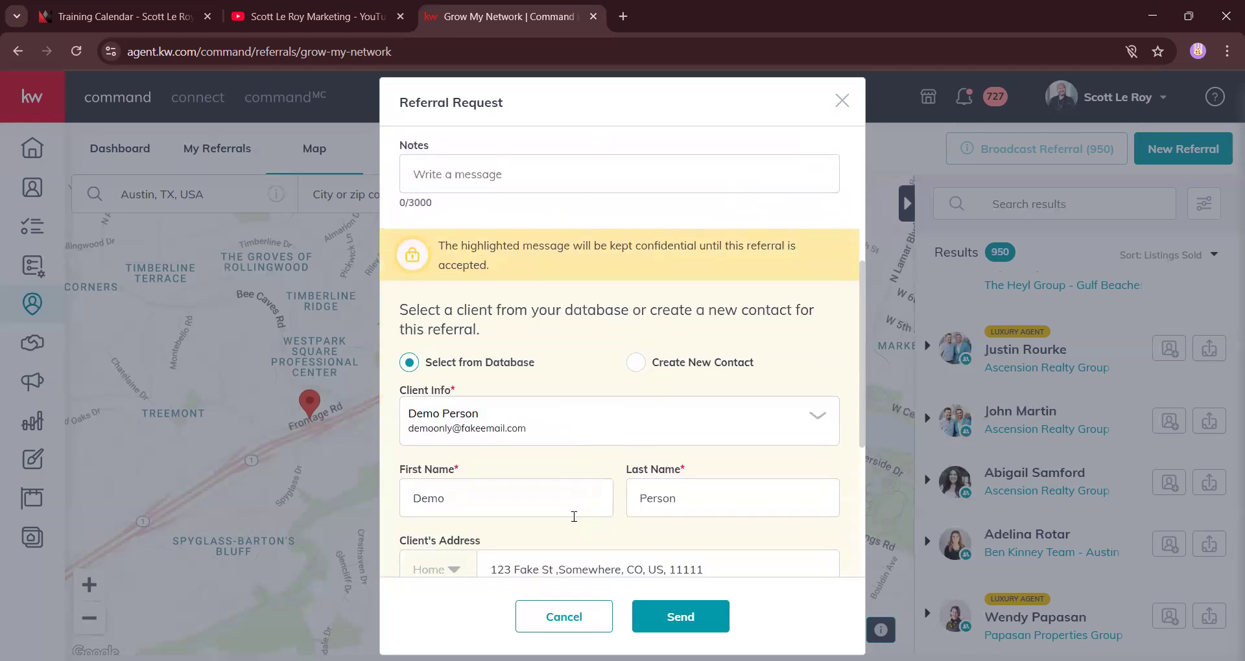
scroll(574, 516, down, 1)
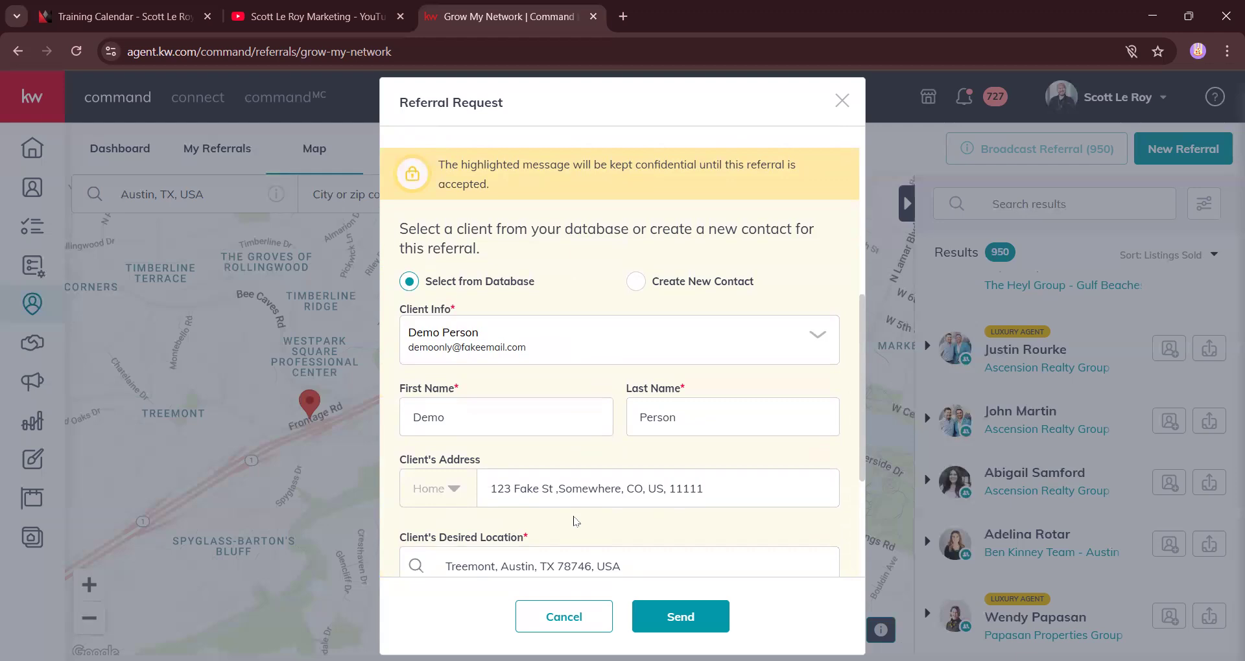
scroll(551, 543, up, 5)
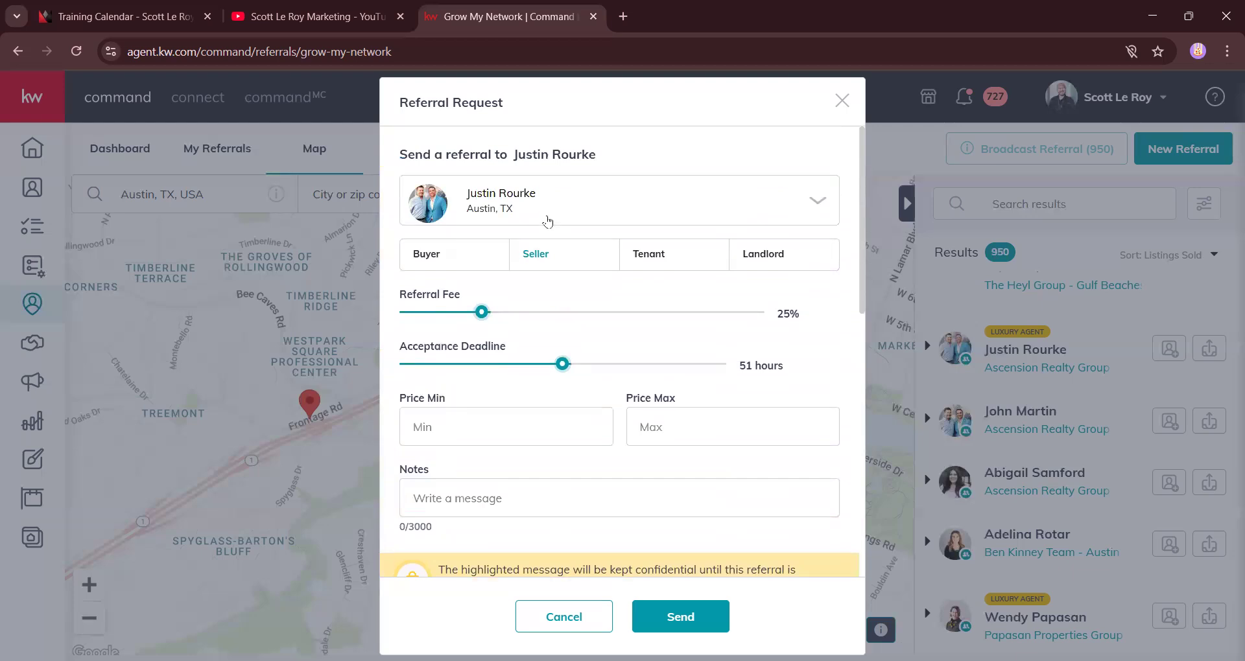
scroll(545, 221, down, 3)
scroll(434, 145, up, 3)
scroll(611, 402, down, 4)
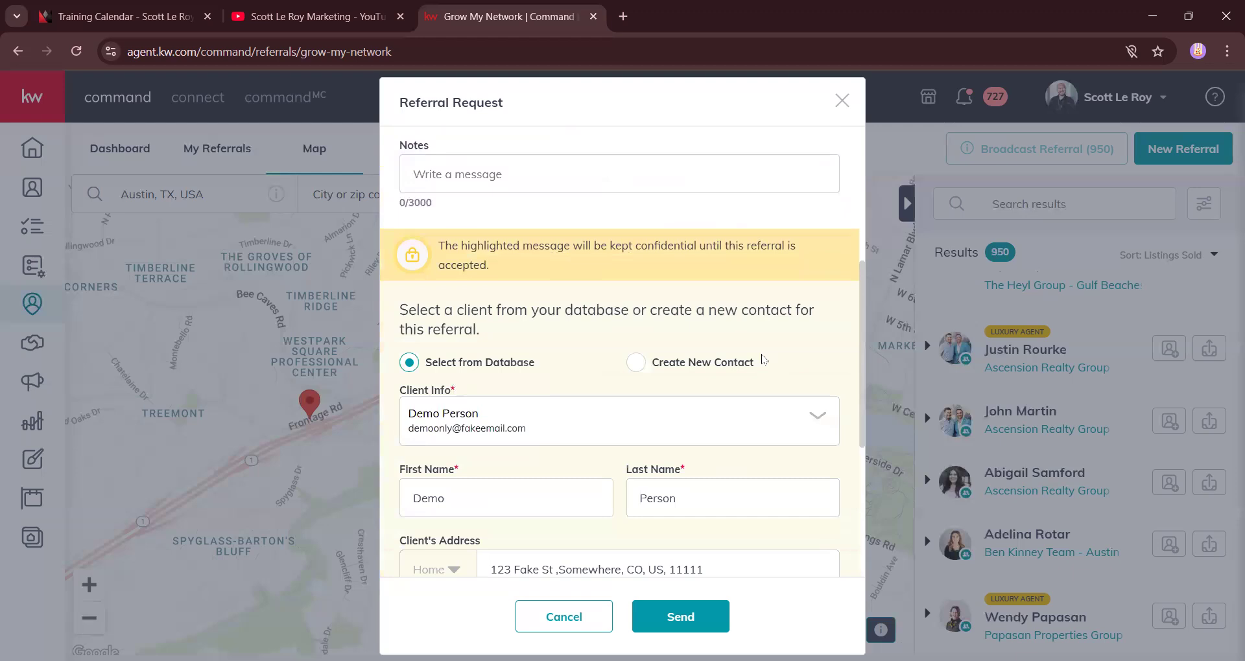
scroll(641, 378, down, 2)
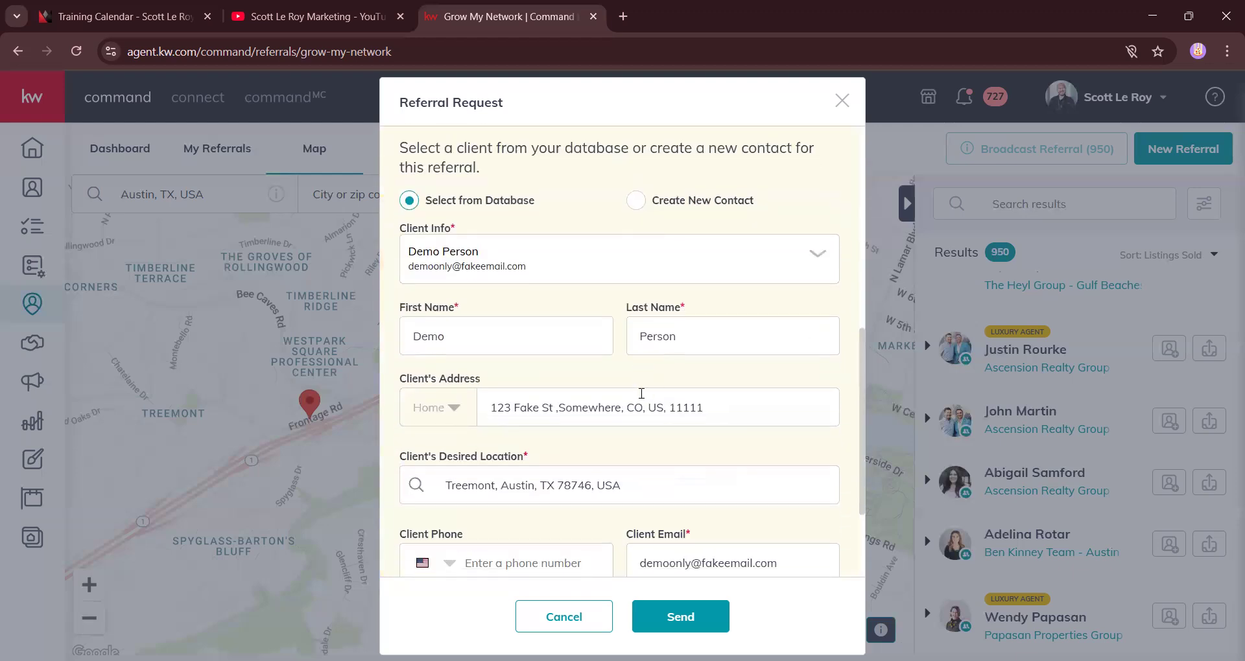
scroll(638, 392, up, 5)
scroll(546, 302, up, 3)
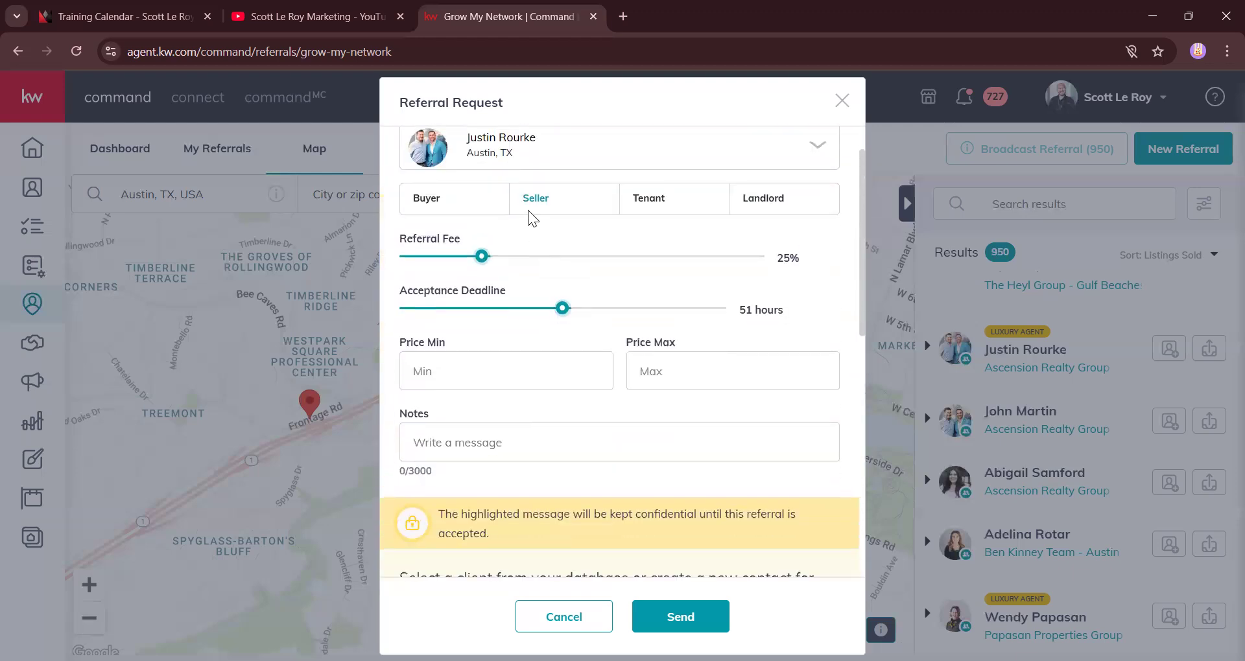
scroll(520, 207, down, 3)
scroll(519, 207, down, 6)
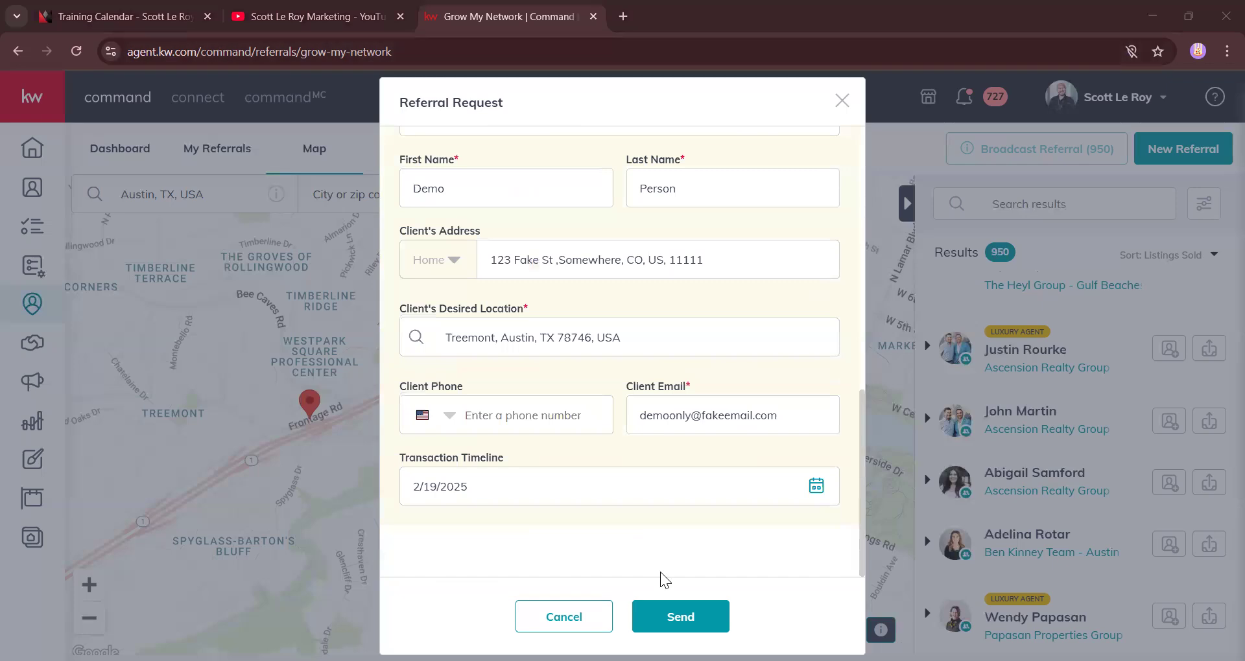
scroll(536, 272, up, 5)
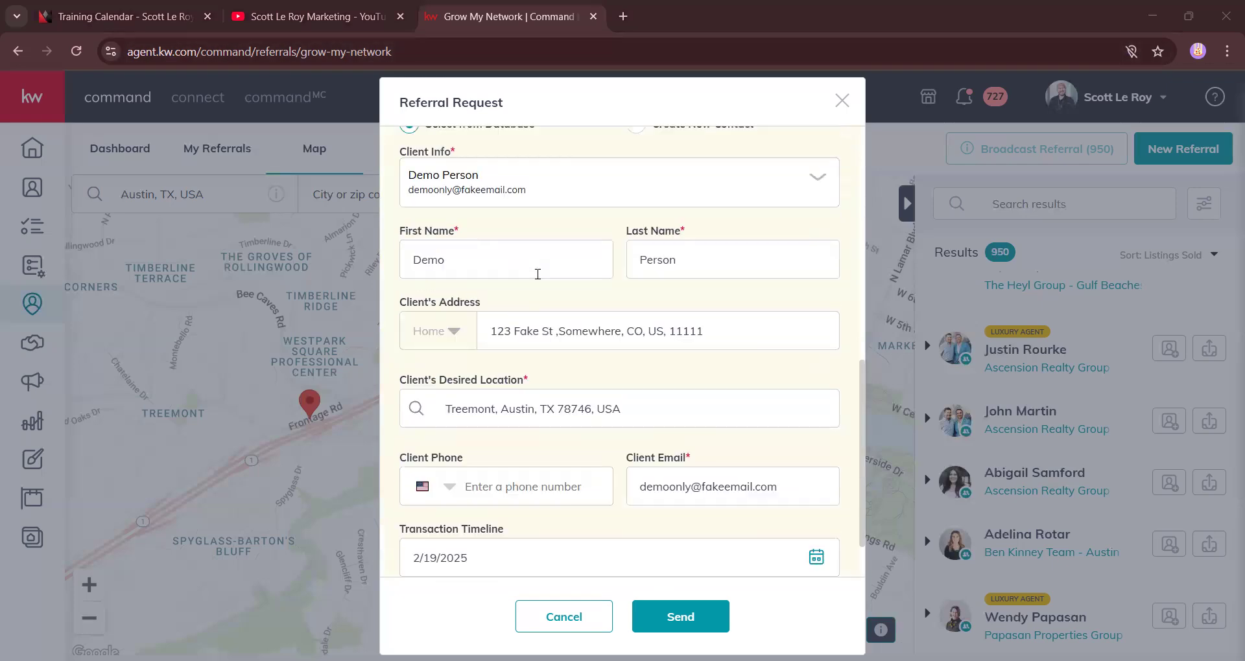
scroll(537, 272, up, 2)
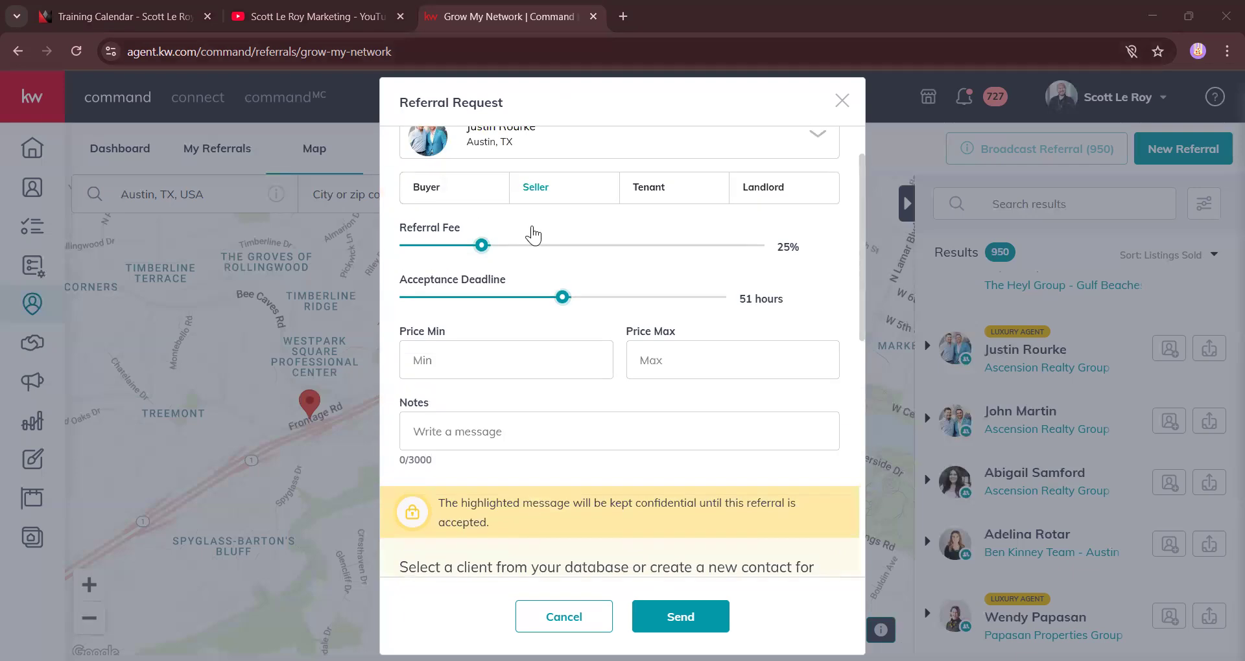
click(842, 100)
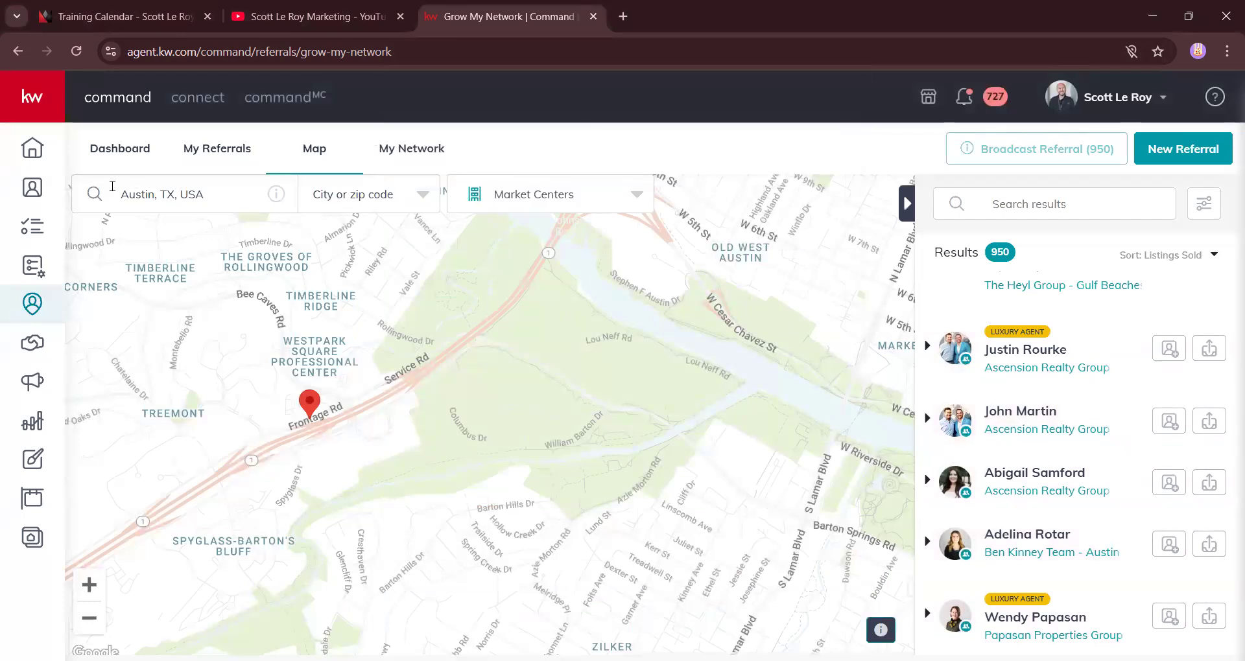
Step: Search Associates for the user's own agent name and expand the single Wilmington result
click(387, 204)
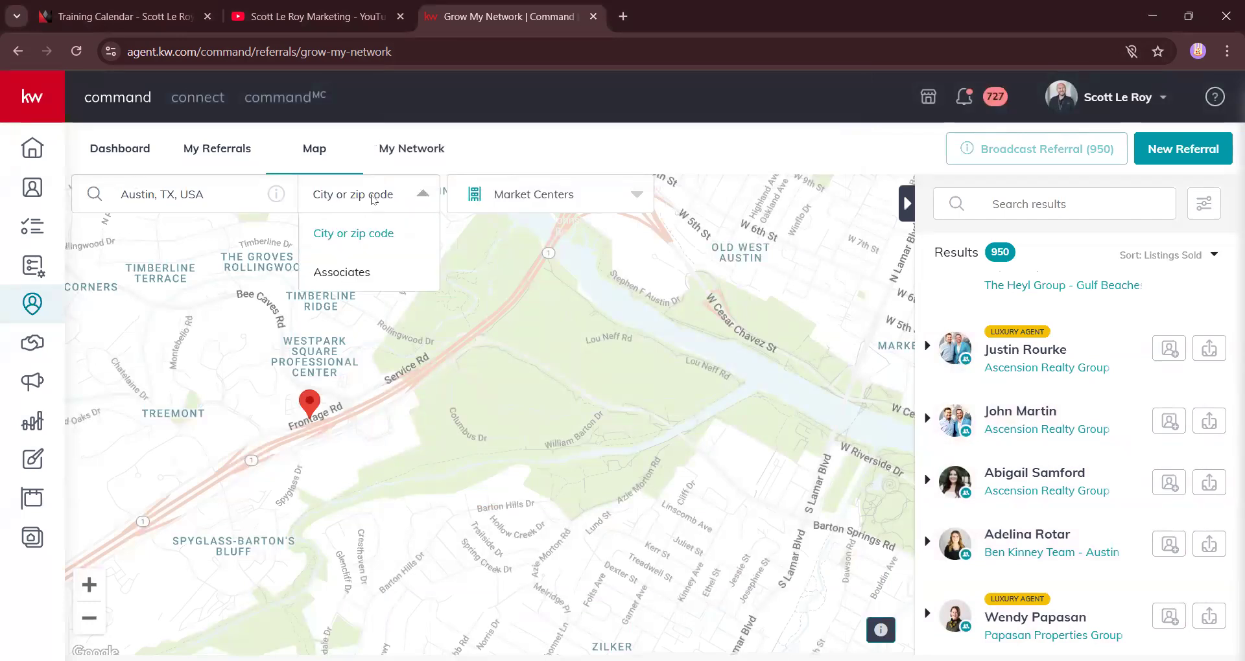
click(342, 273)
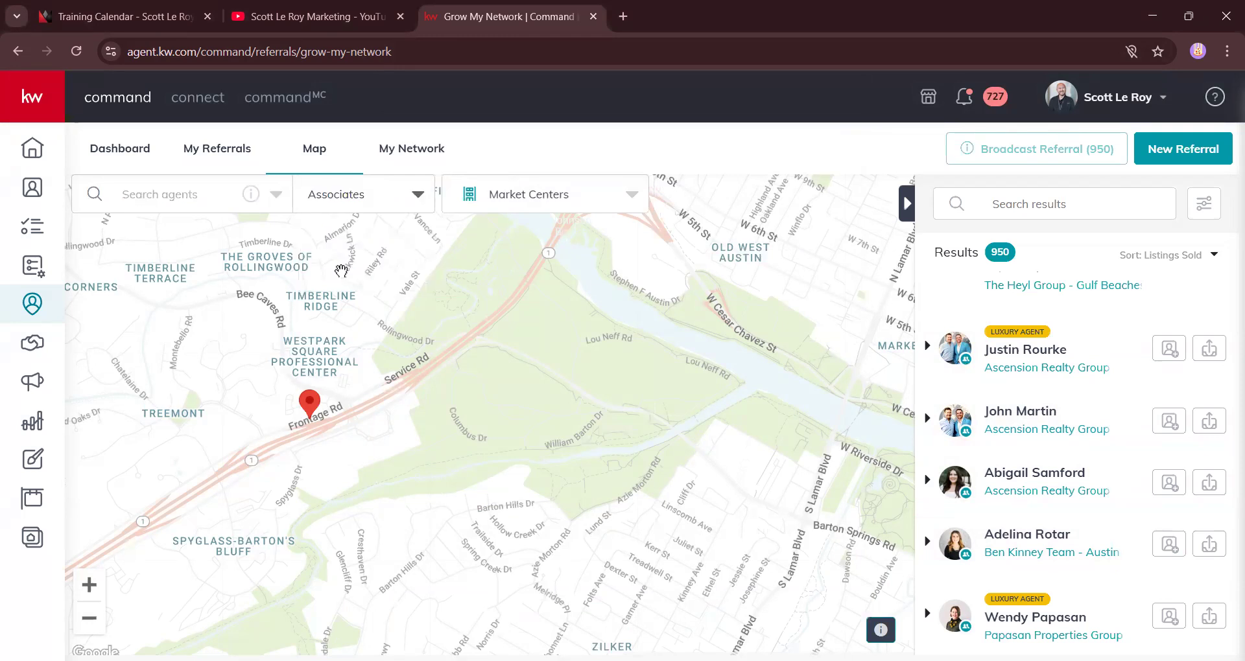
click(168, 202)
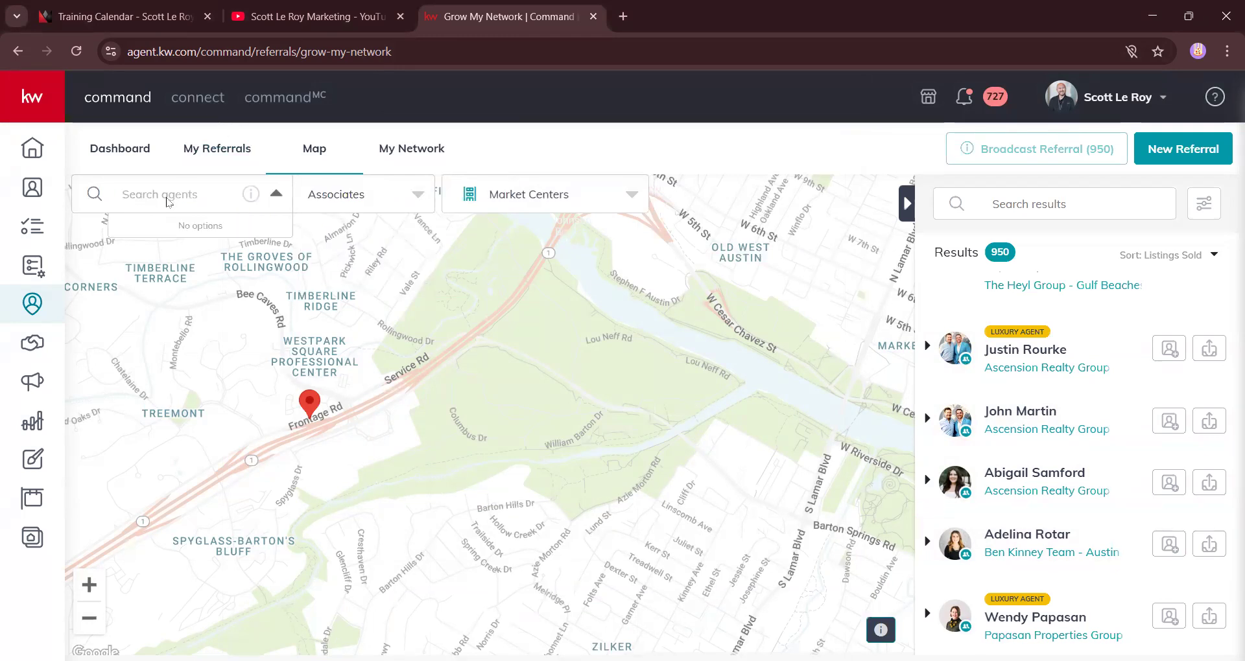
text(scott le roy)
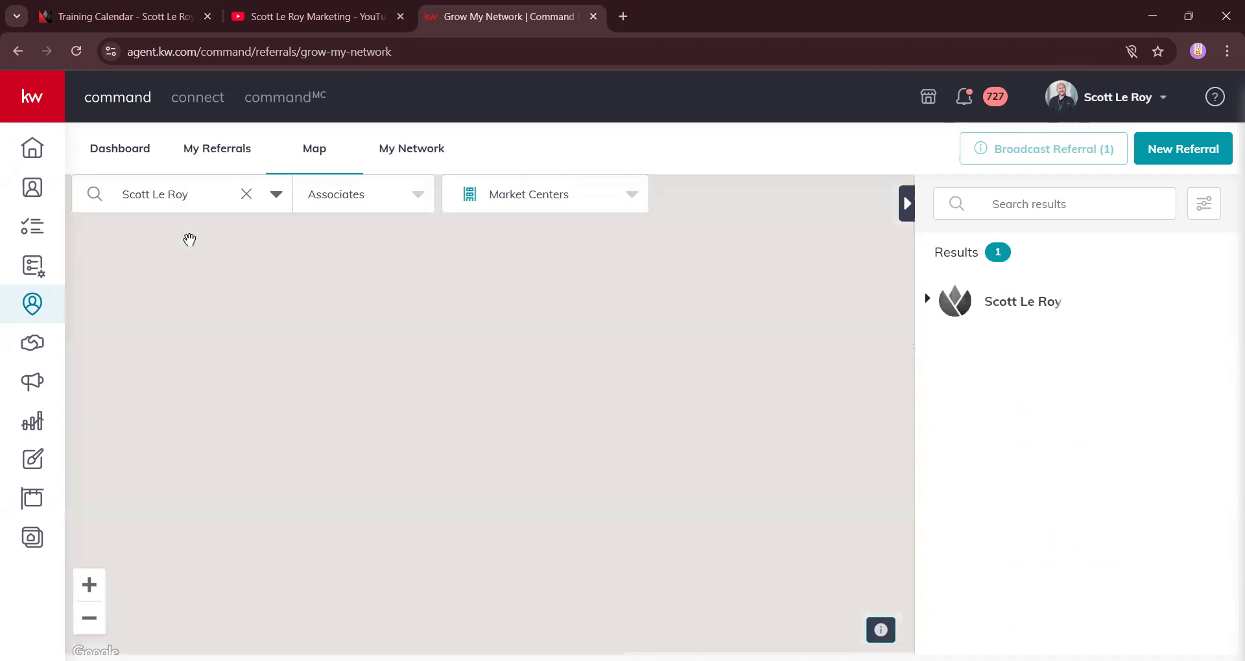
click(188, 240)
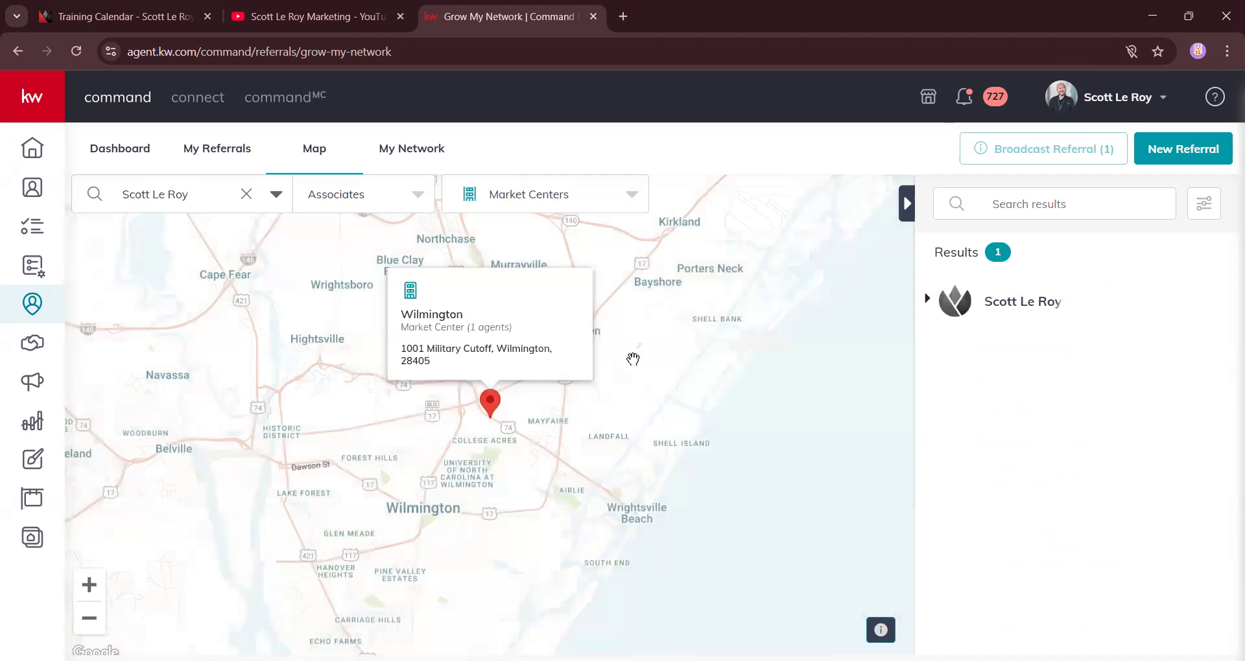
click(1100, 309)
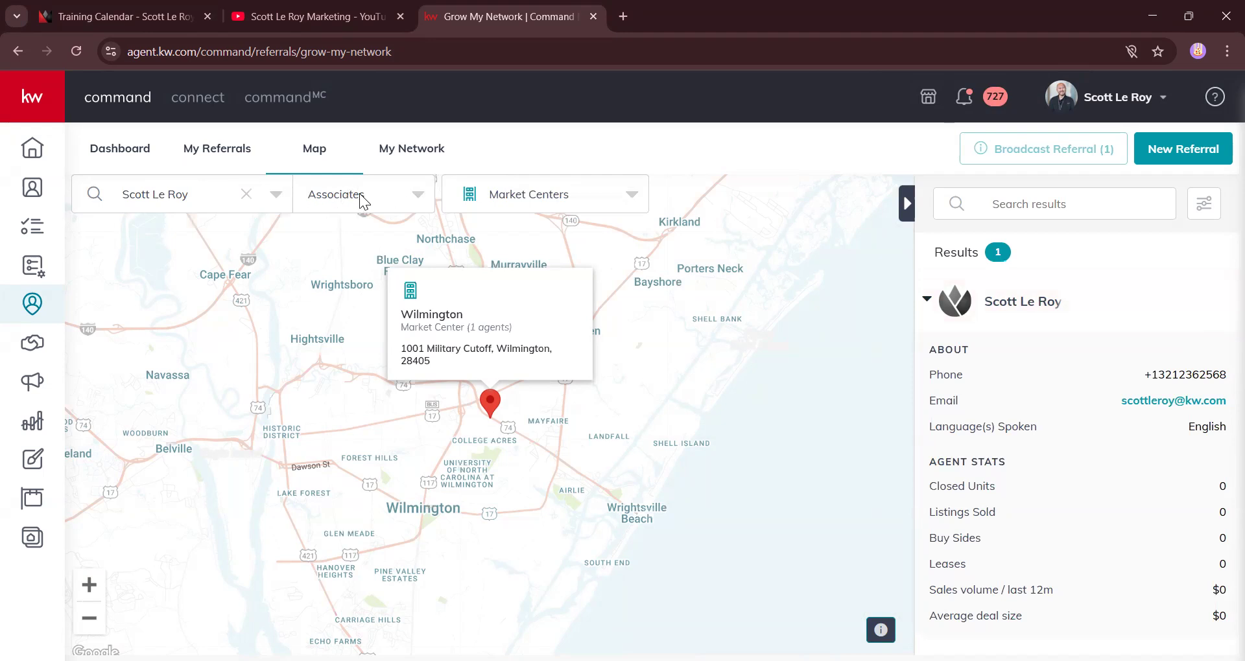
Step: Clear the agent search and switch the map to the My Network layer
click(241, 194)
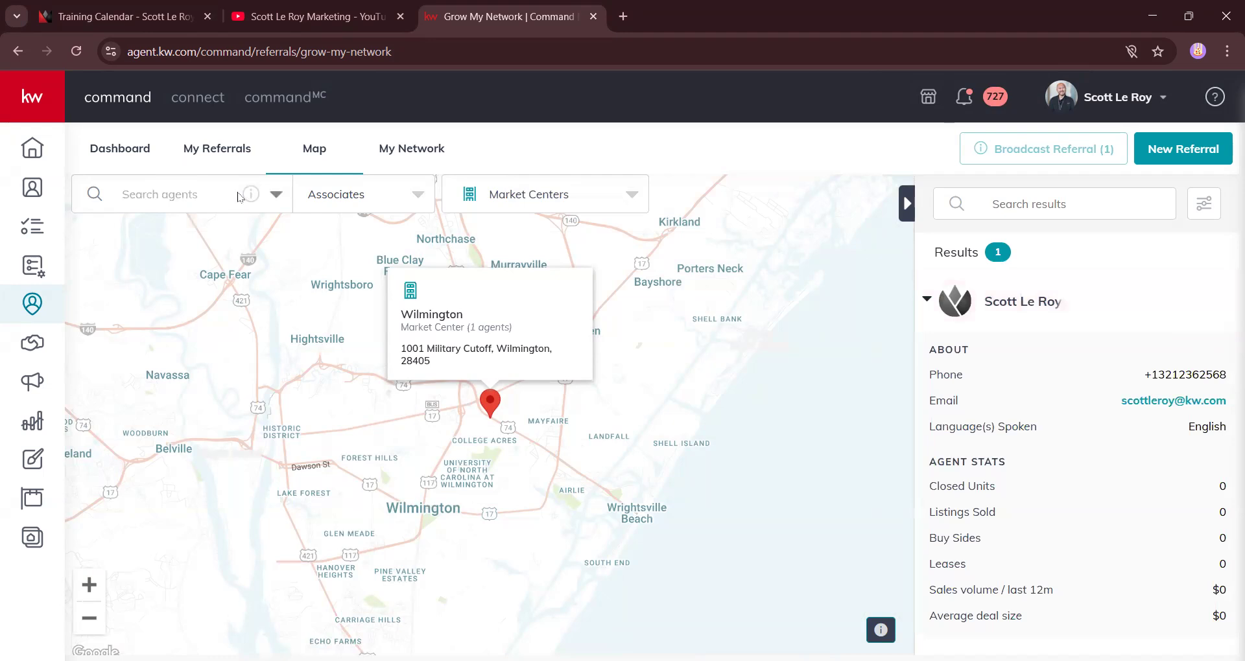
click(512, 203)
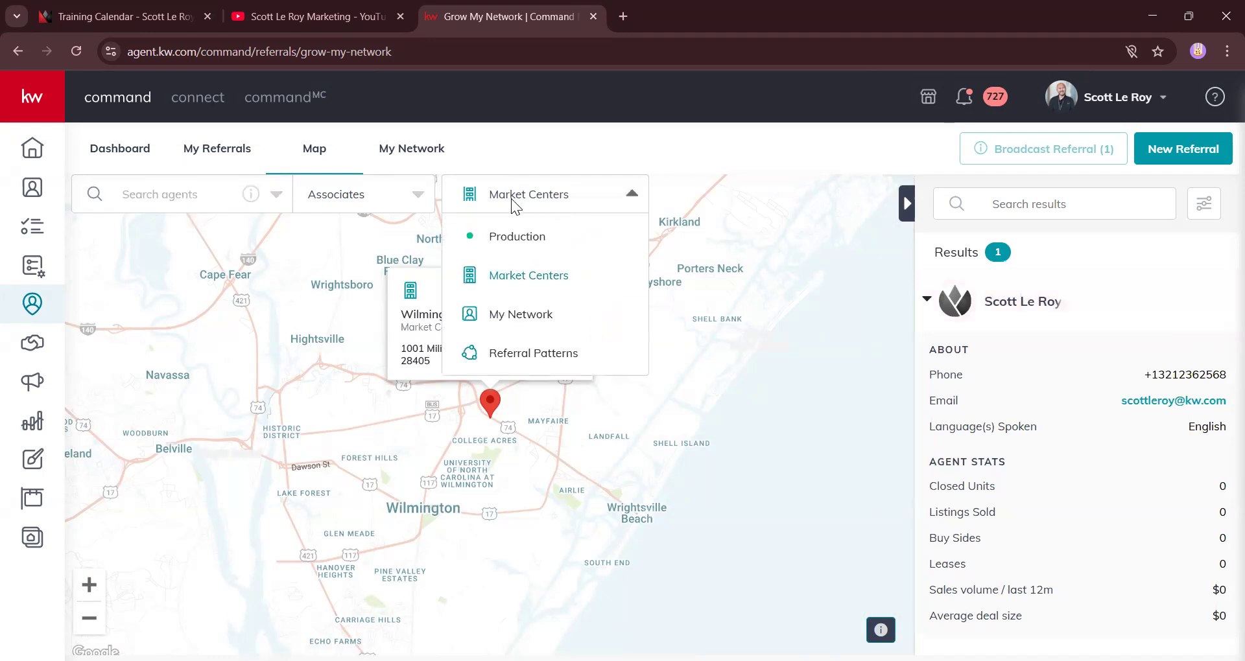
click(519, 314)
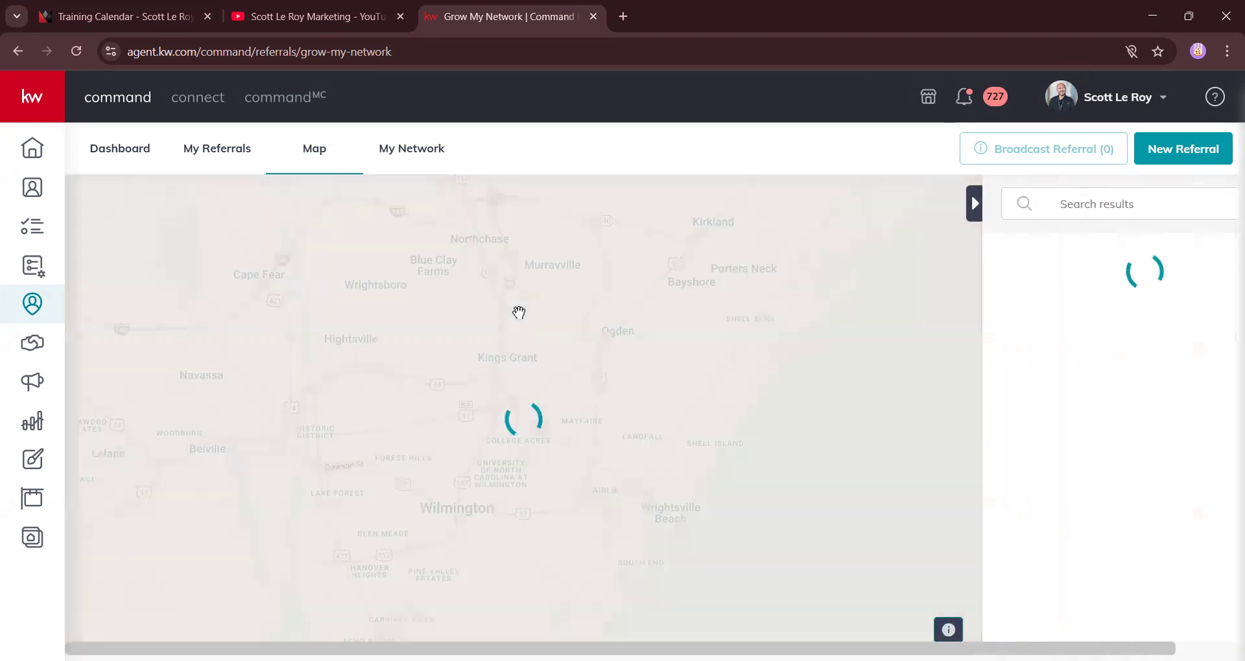
Step: Pan and zoom the map to Chesterfield near St. Louis until one agent remains
scroll(330, 346, up, 1)
scroll(331, 345, down, 1)
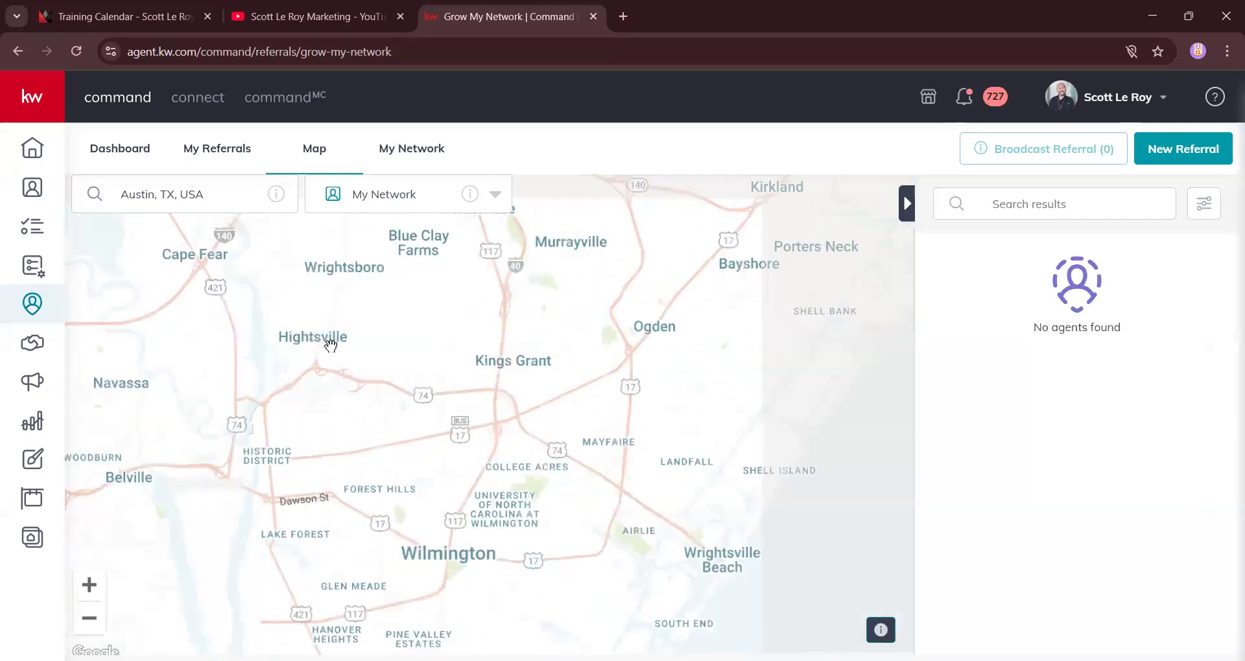
drag(252, 350, 700, 400)
scroll(686, 395, down, 1)
scroll(475, 382, down, 2)
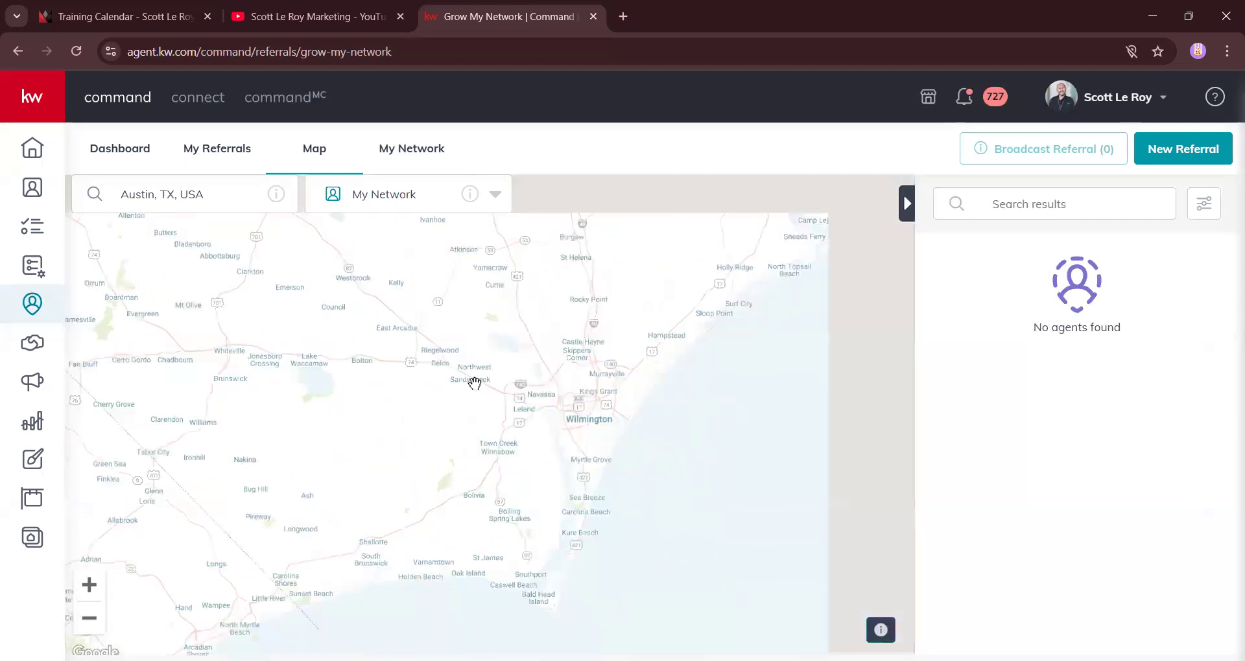
scroll(519, 367, up, 1)
scroll(335, 373, up, 2)
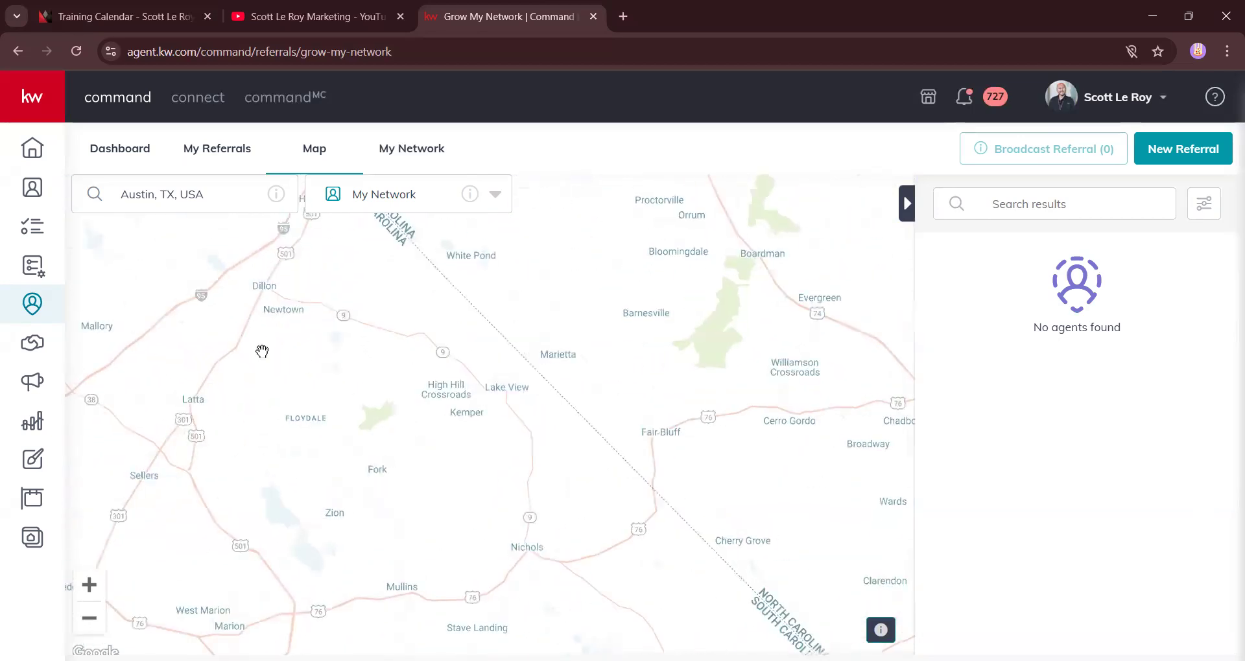
drag(229, 338, 643, 451)
scroll(376, 388, up, 1)
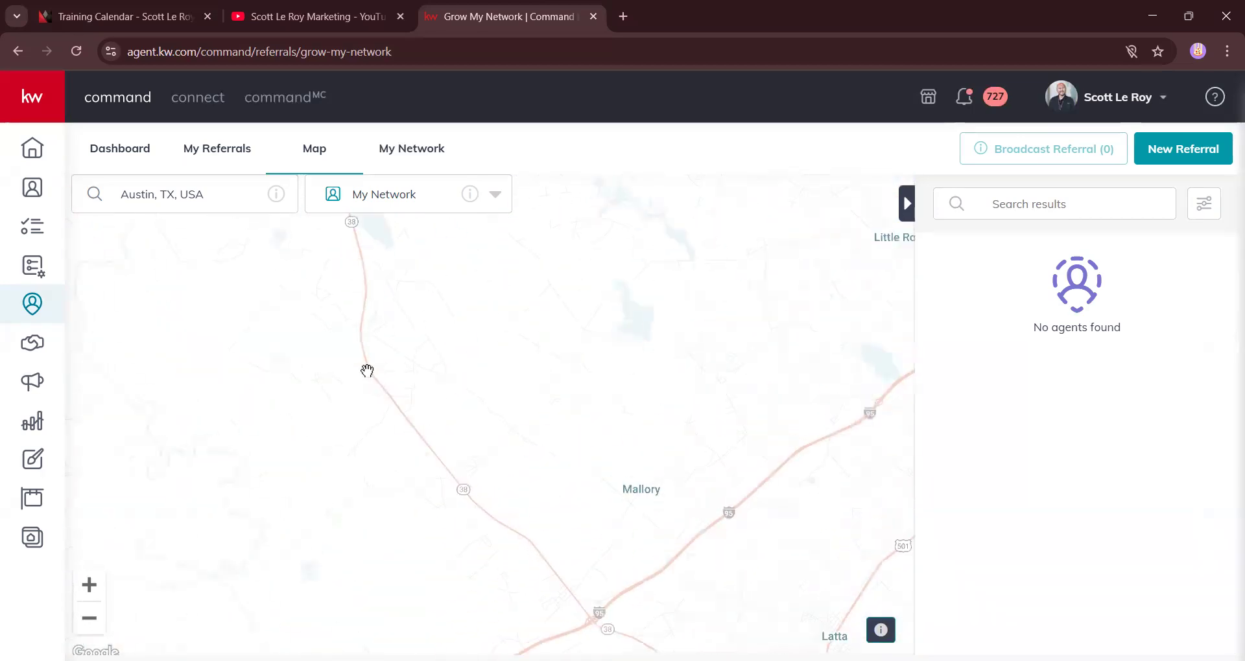
scroll(368, 370, down, 2)
scroll(367, 370, down, 3)
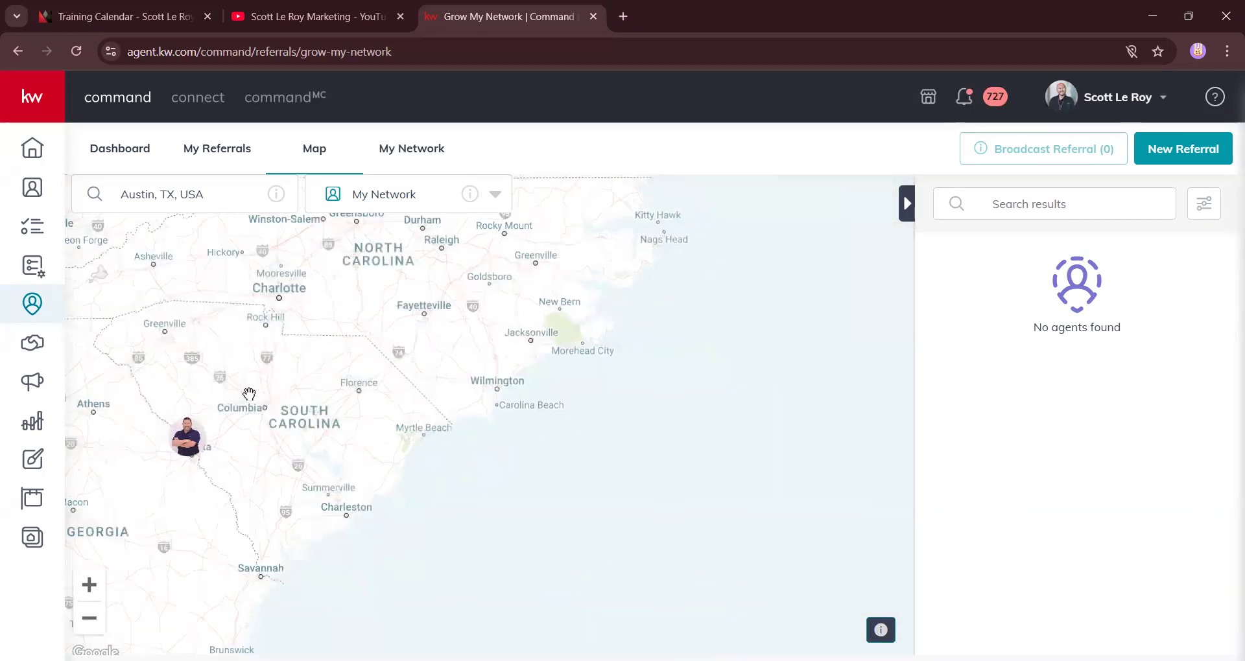
drag(209, 391, 473, 397)
drag(358, 377, 495, 392)
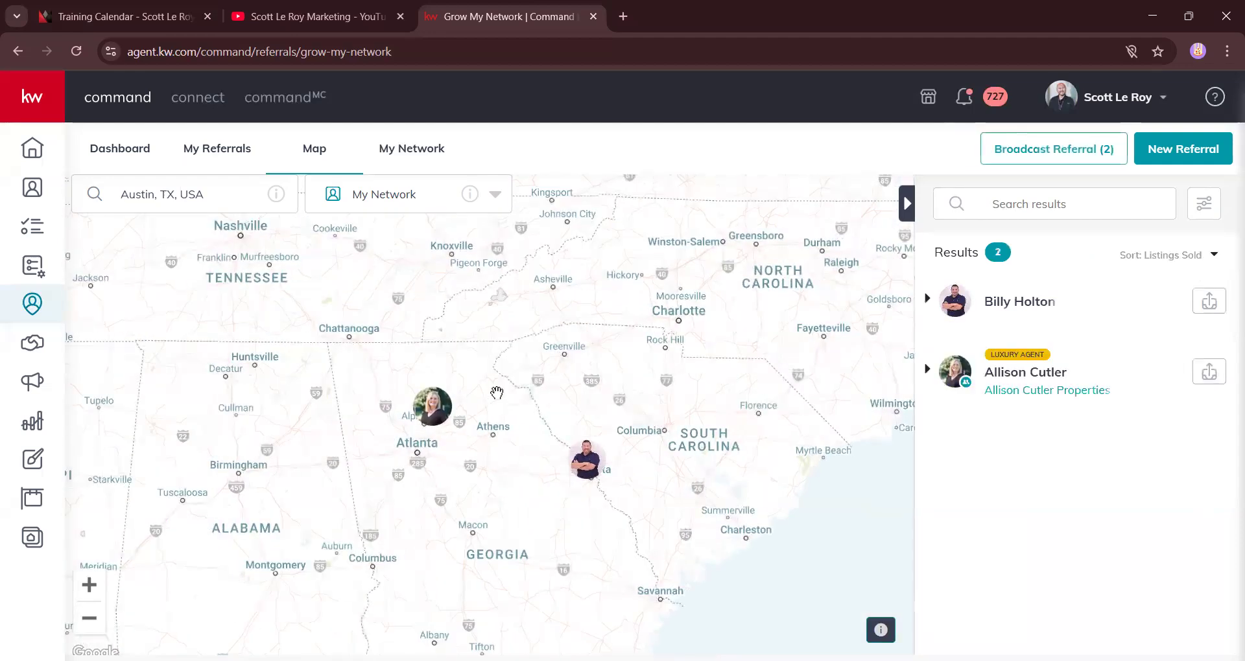
scroll(411, 322, down, 2)
drag(261, 292, 422, 417)
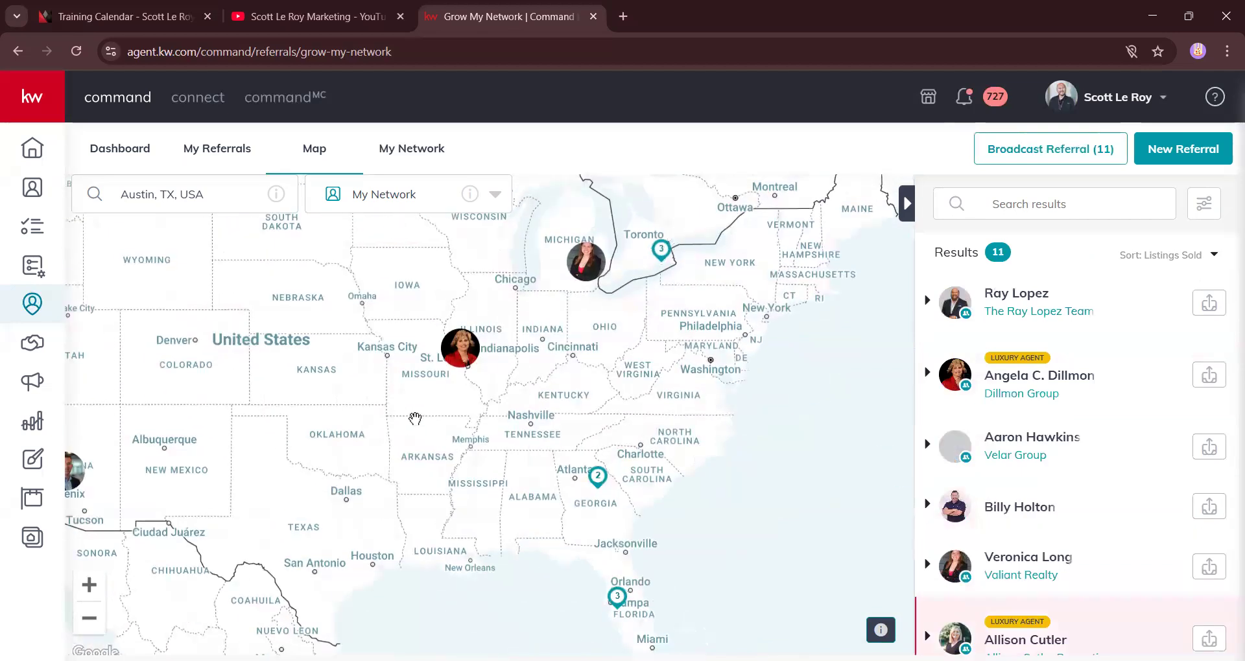
scroll(421, 344, up, 5)
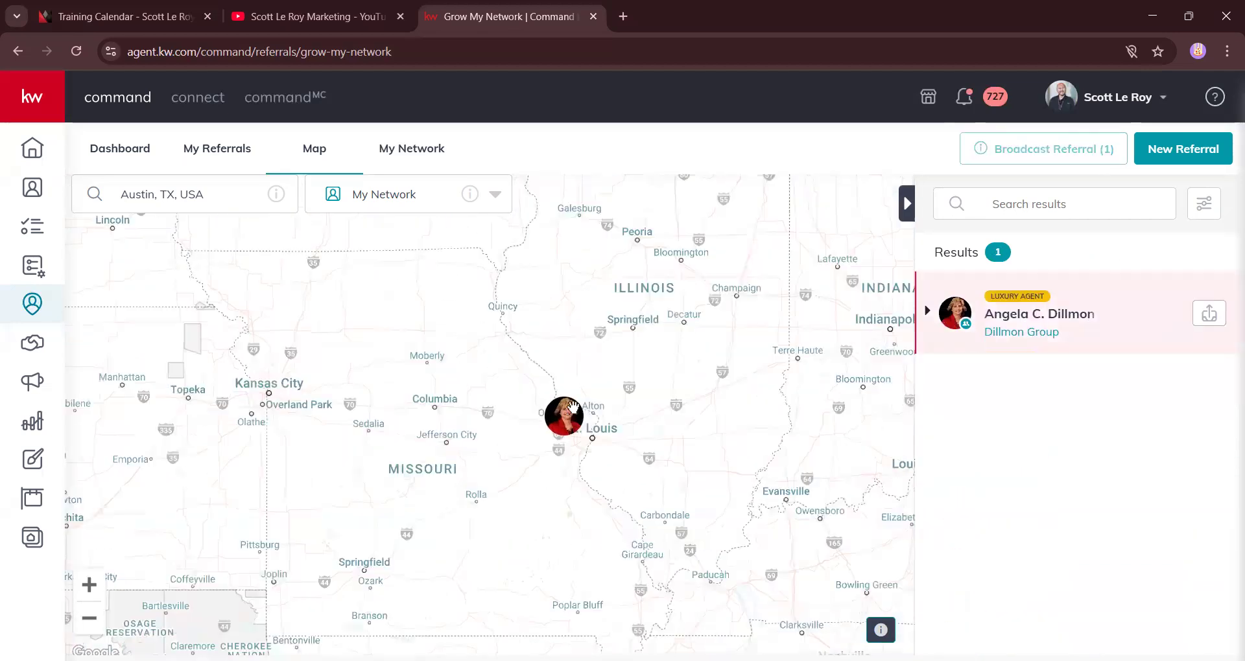
drag(592, 453, 603, 425)
scroll(603, 425, up, 3)
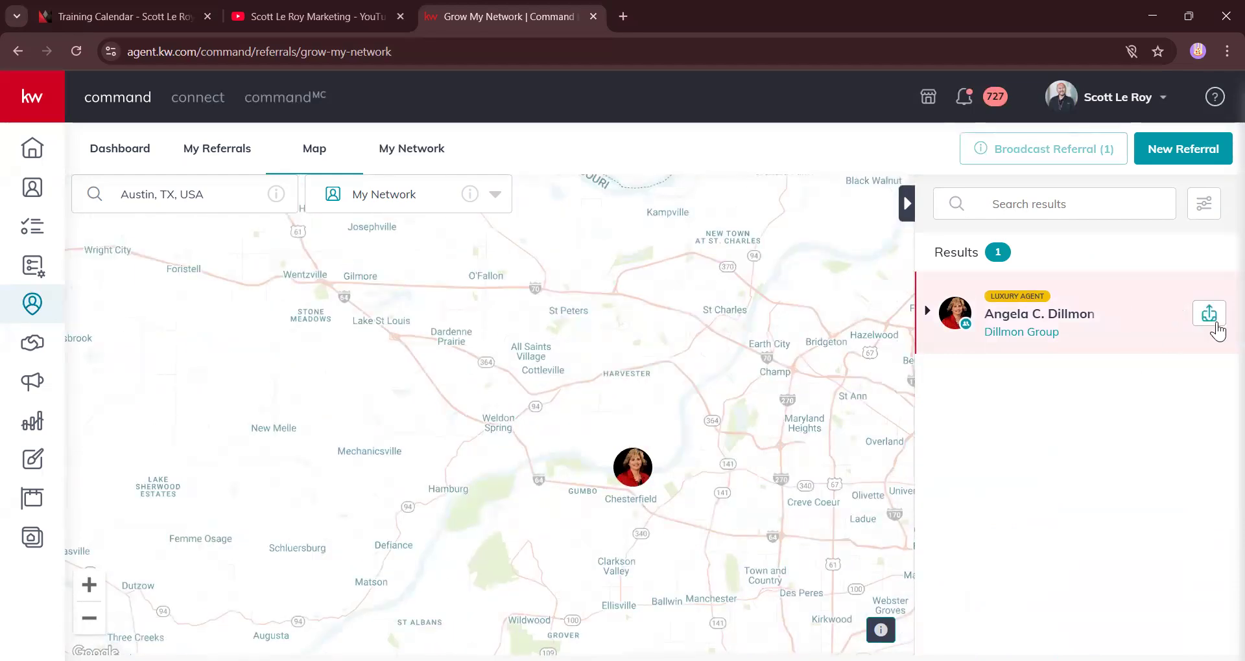
Step: Open a referral request to the Chesterfield luxury agent, review it, and close it unsent
click(1216, 330)
scroll(626, 349, down, 1)
scroll(626, 349, down, 5)
scroll(544, 234, up, 2)
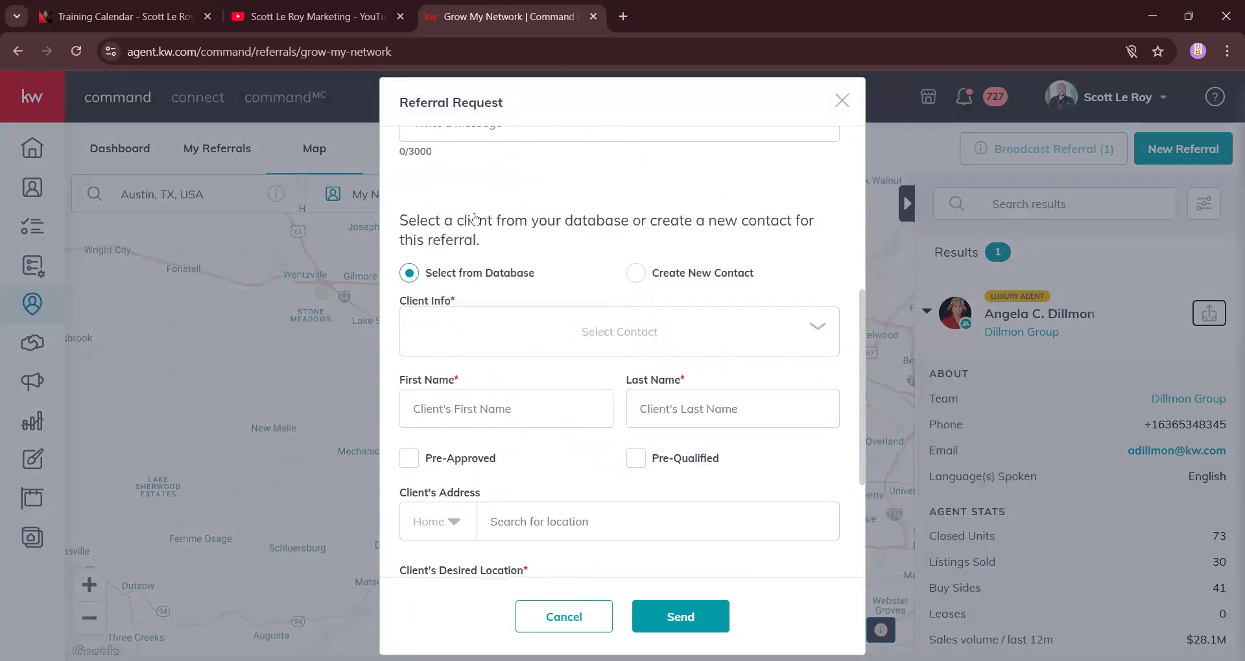
scroll(475, 218, up, 1)
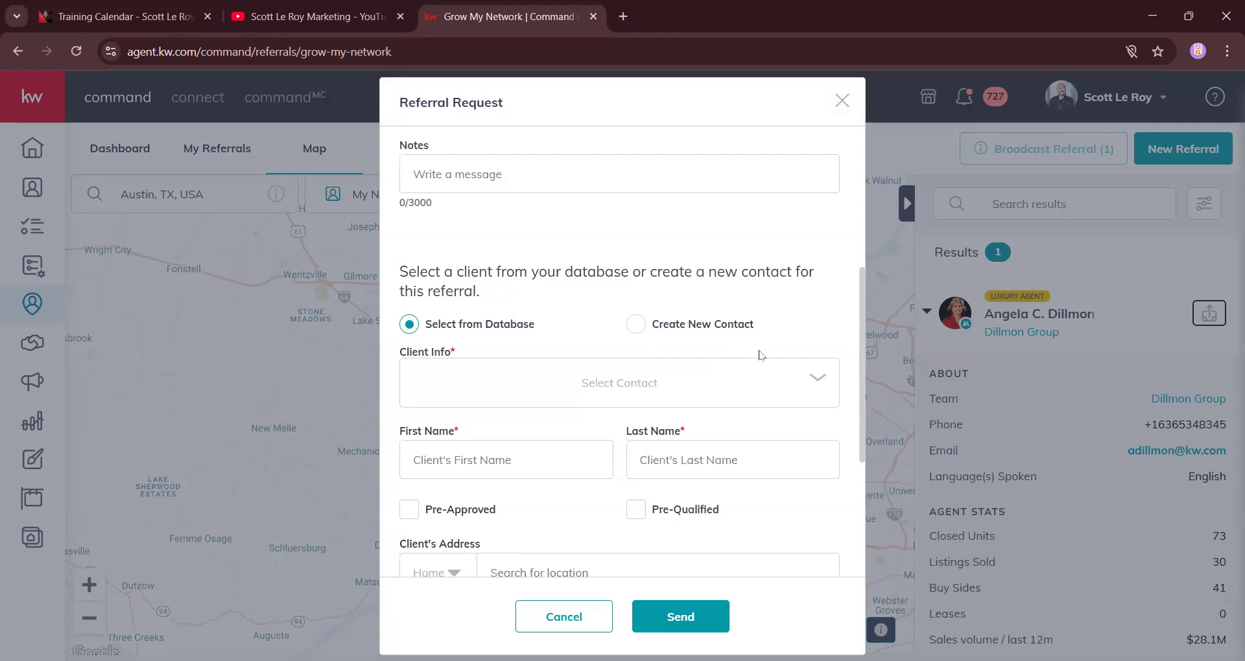
click(841, 102)
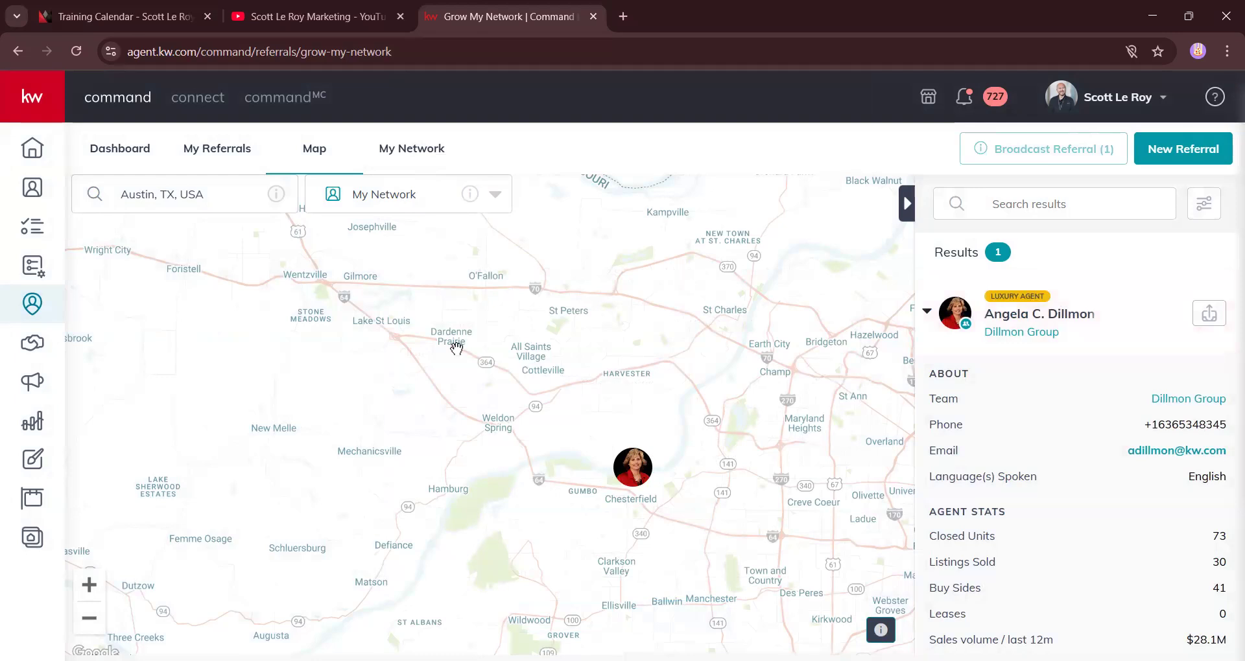
Step: Show Referral Patterns from Austin, TX and center the Texas referral lines in view
click(425, 197)
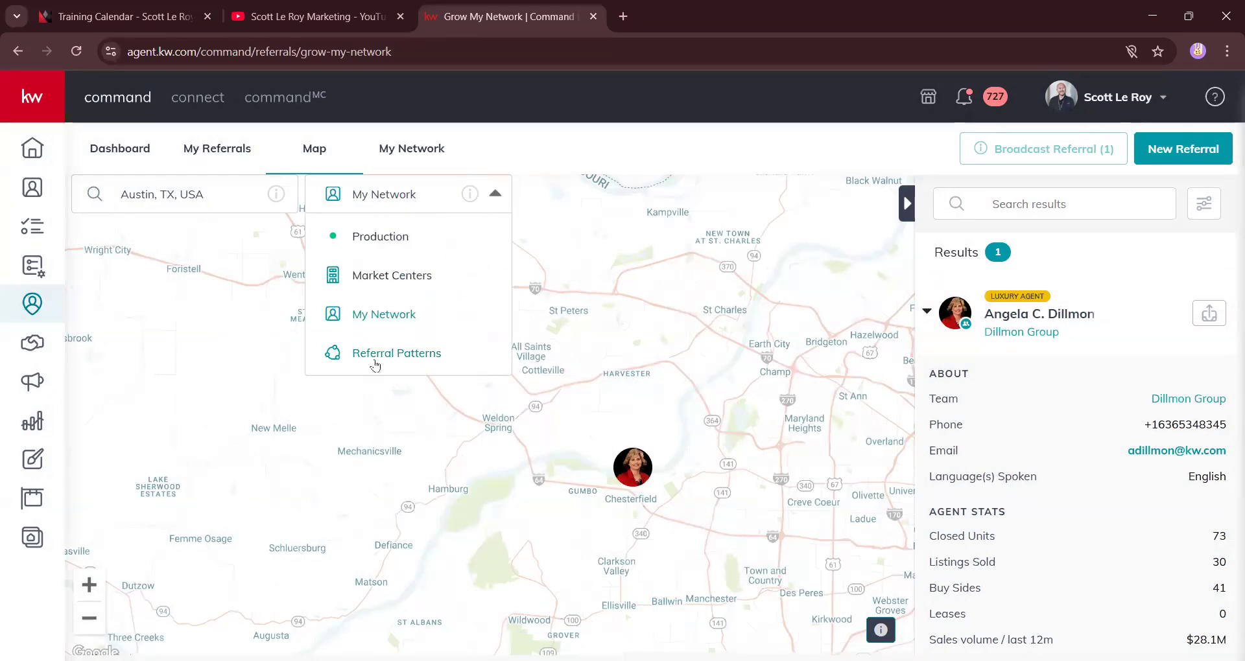
click(408, 365)
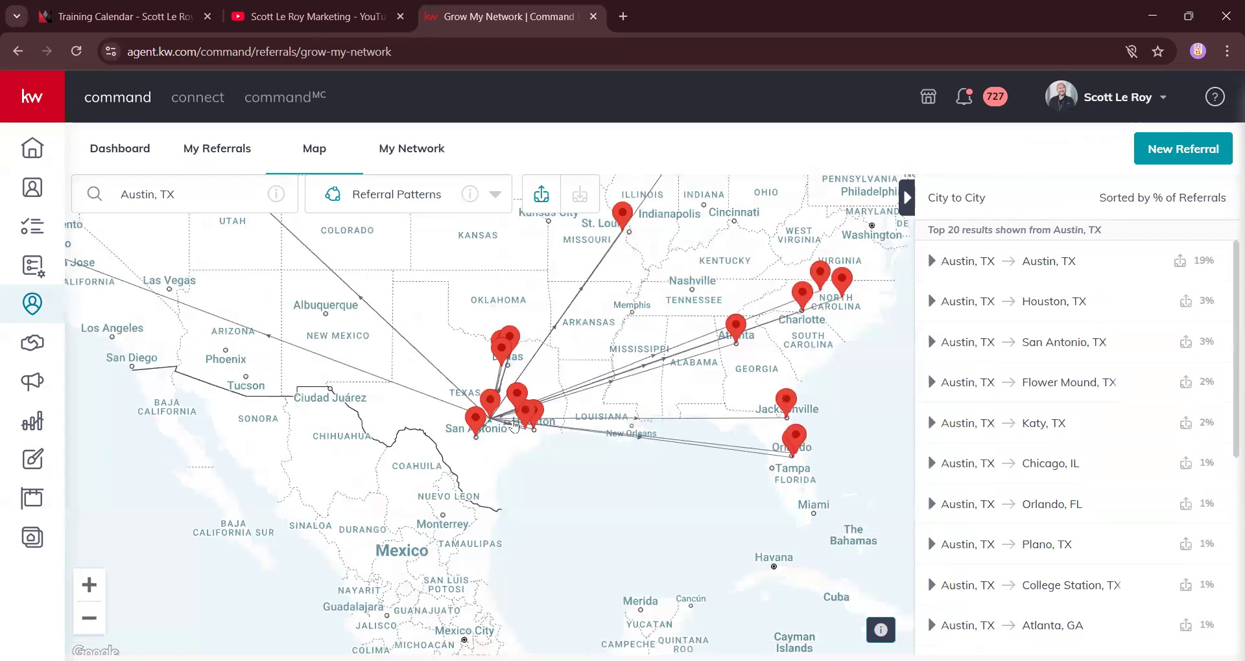
scroll(499, 412, up, 2)
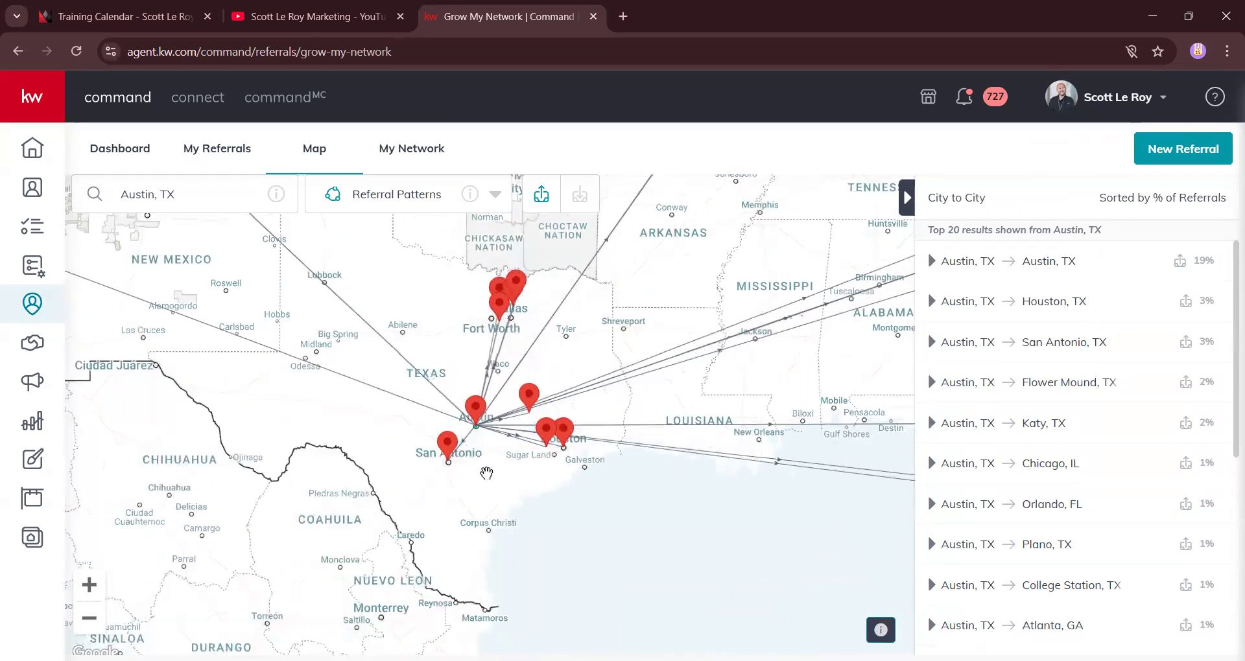
drag(486, 473, 524, 453)
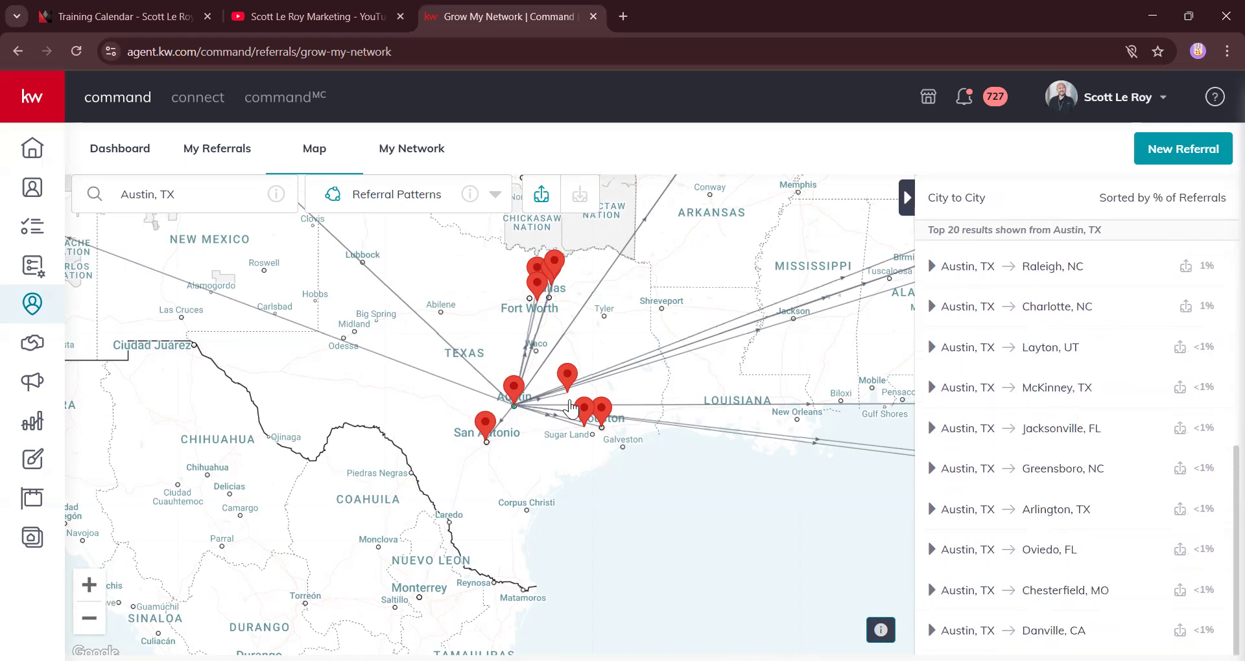
scroll(542, 407, up, 1)
scroll(561, 394, down, 2)
scroll(563, 393, down, 1)
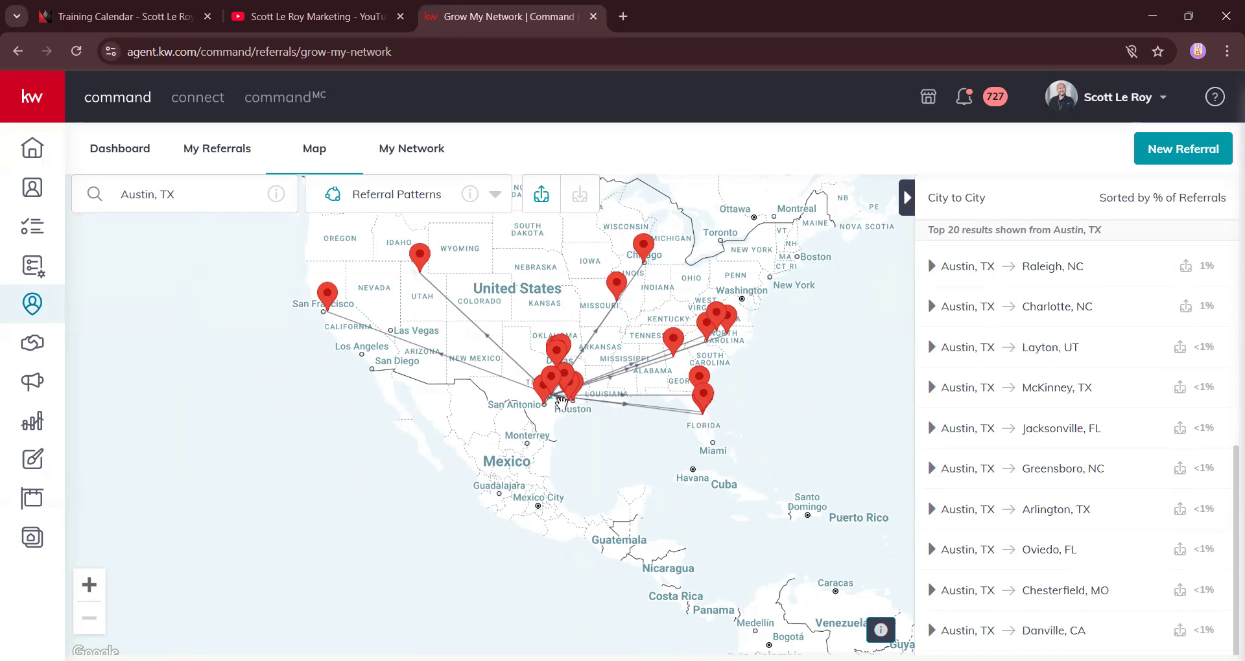
scroll(561, 402, up, 2)
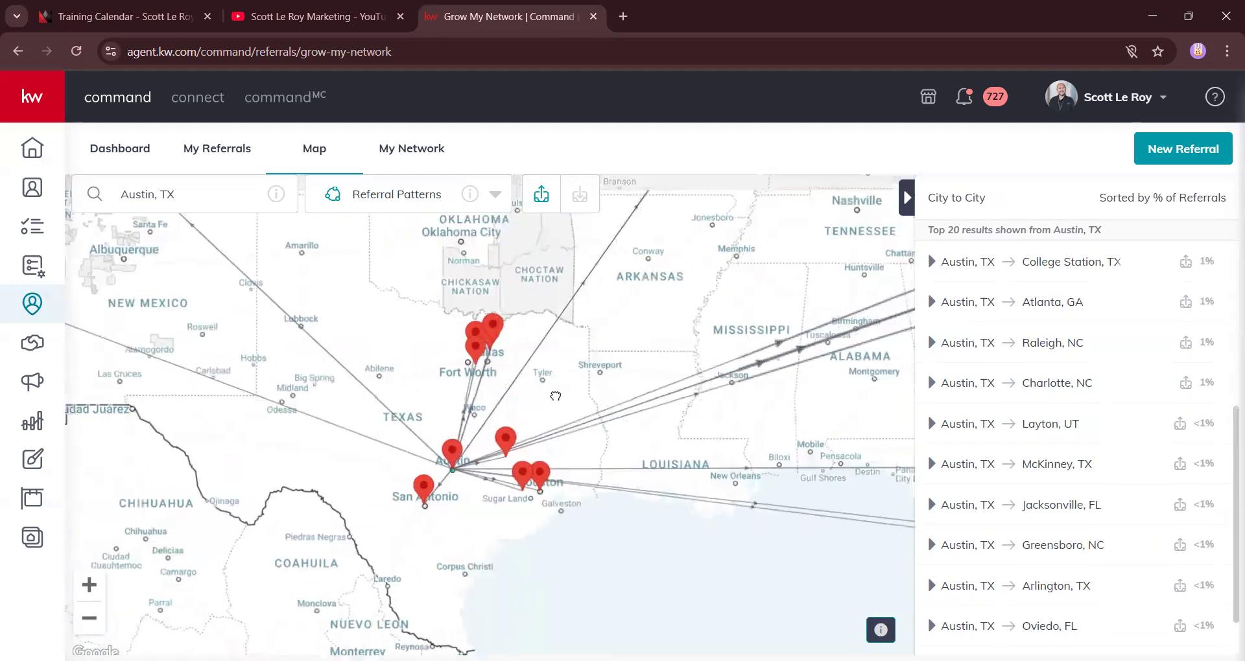
scroll(602, 277, down, 3)
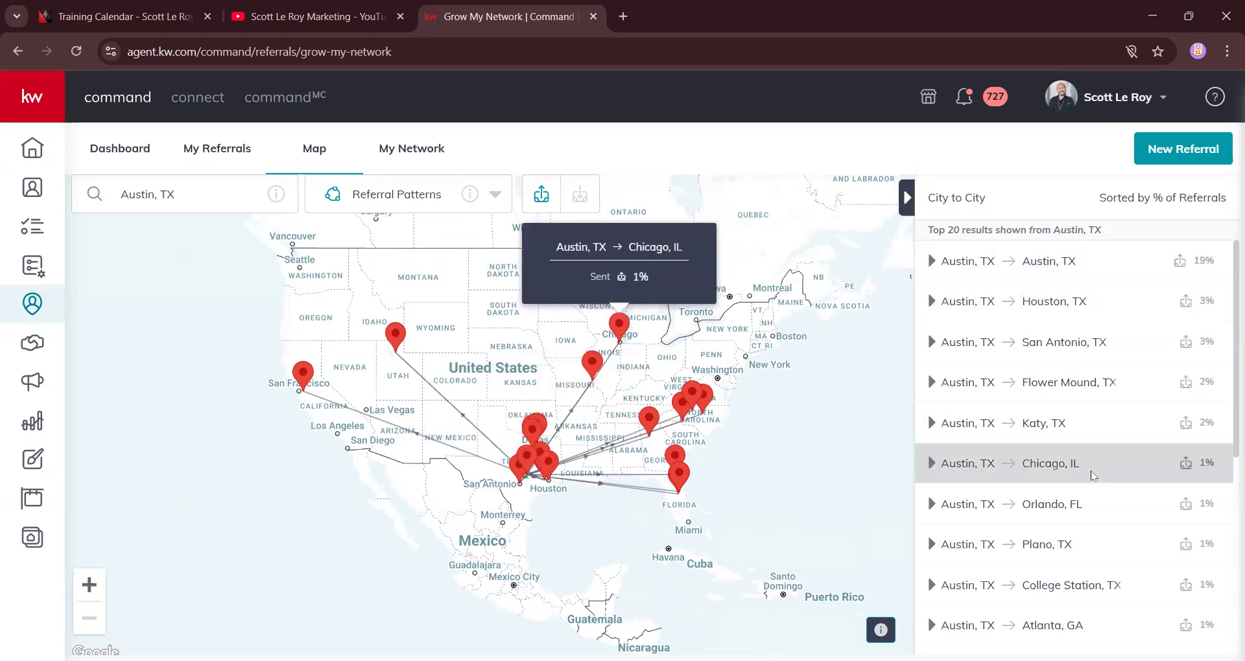
Step: Expand the Austin to Katy row to see where Katy, TX sends referrals
scroll(1096, 480, down, 1)
scroll(933, 363, up, 1)
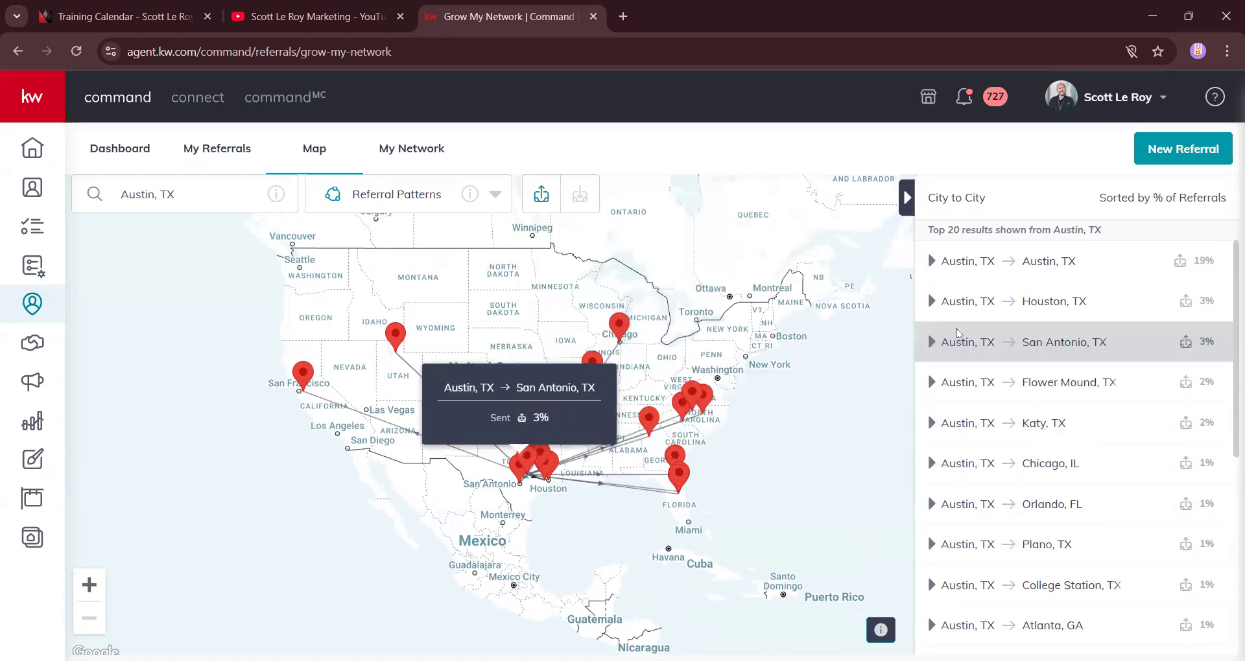
click(933, 425)
scroll(1081, 514, down, 1)
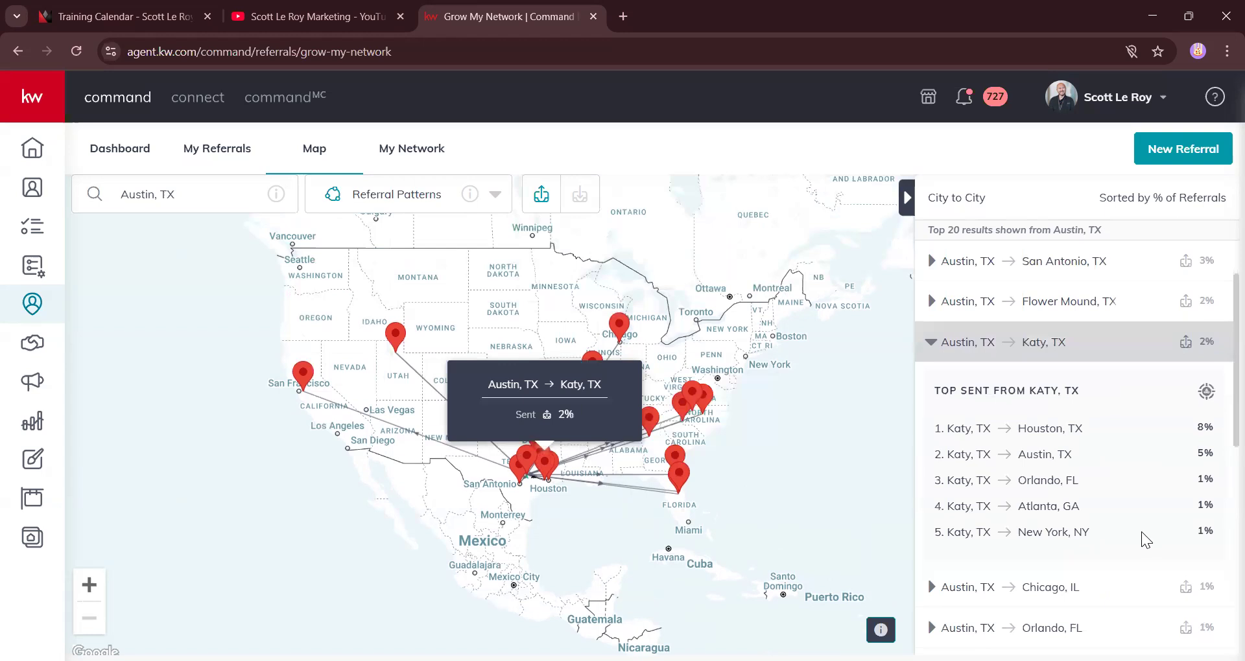
scroll(1146, 539, up, 1)
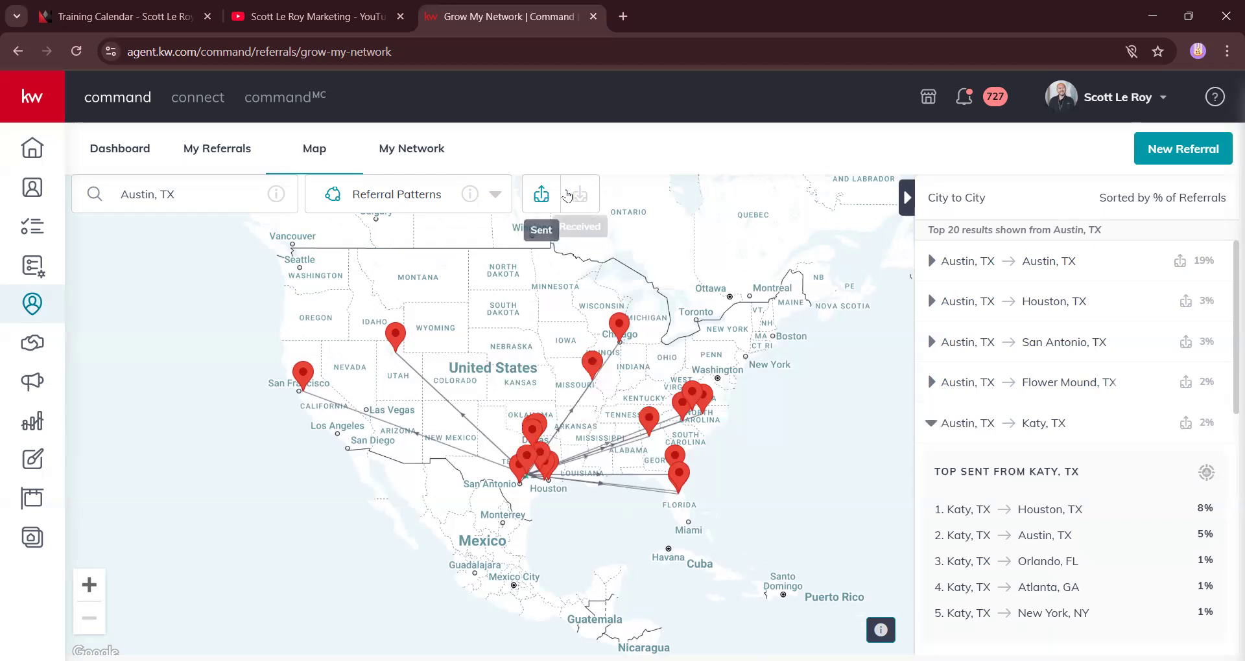
Step: Switch to referrals received by Austin, TX and pan across North America
click(575, 194)
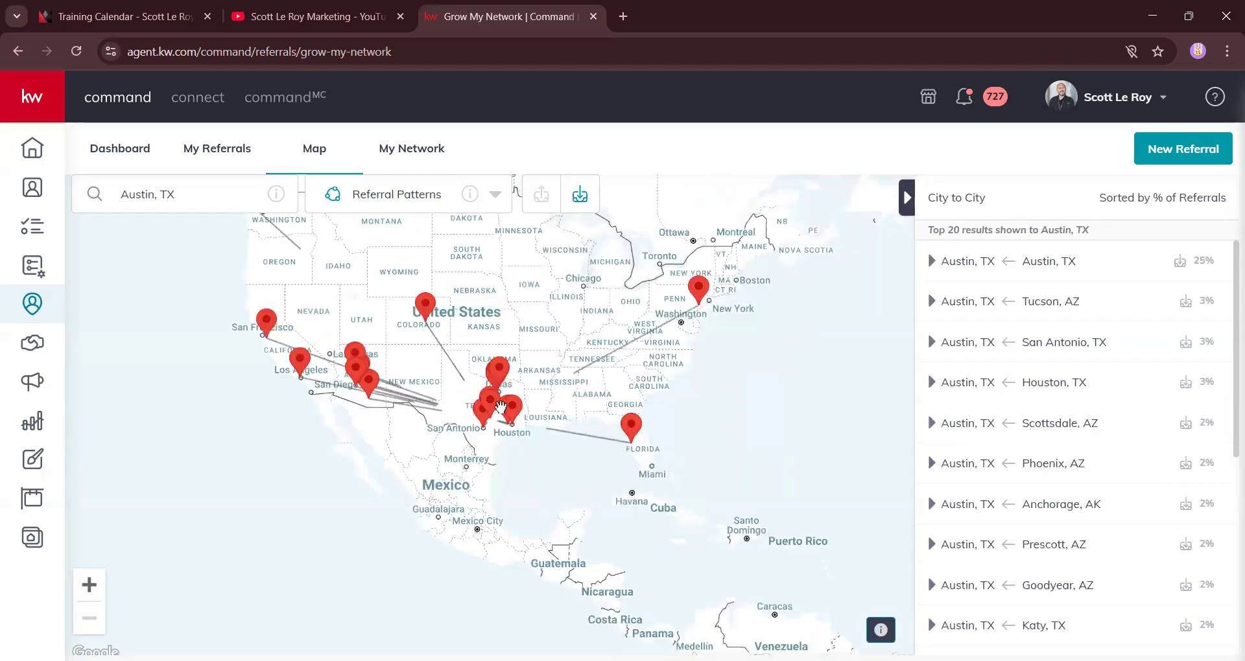
mouse_move(498, 408)
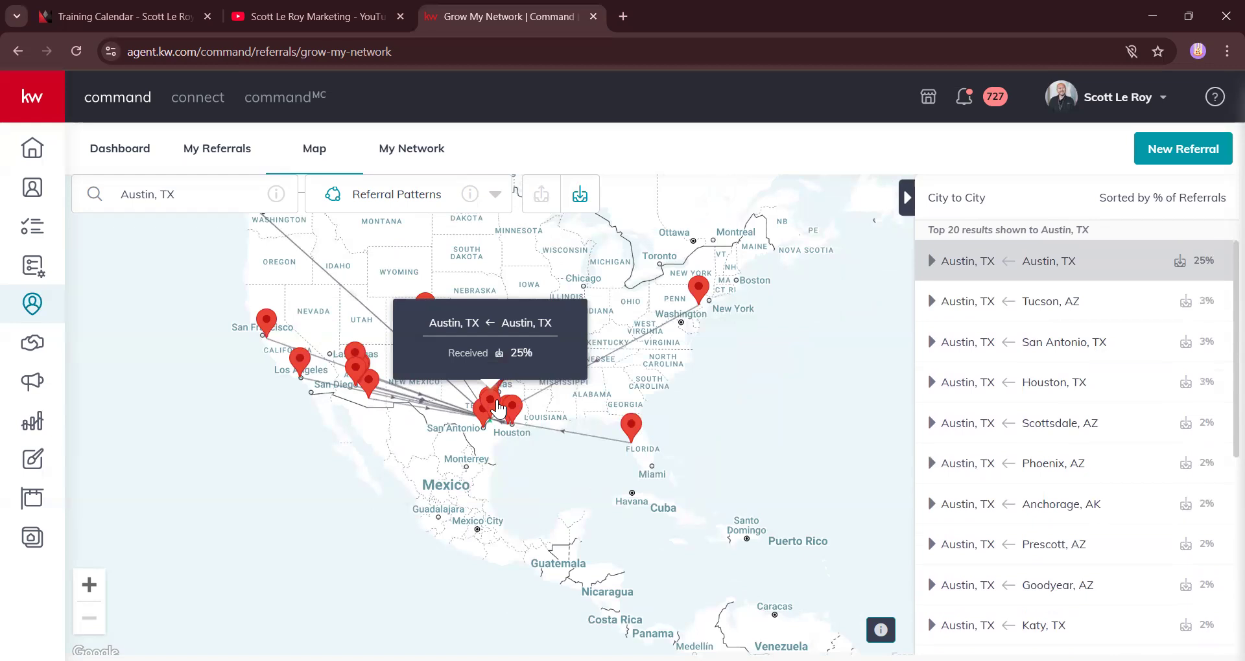
scroll(523, 402, up, 1)
scroll(524, 402, down, 1)
drag(524, 402, 752, 615)
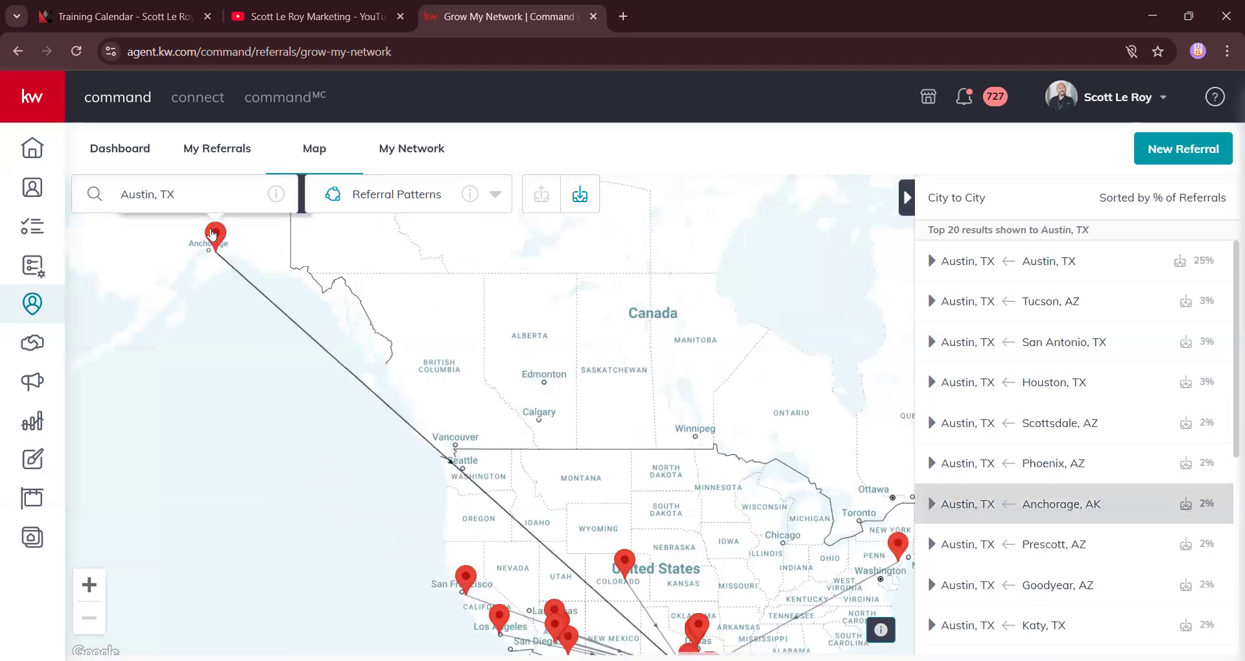
drag(738, 511, 597, 262)
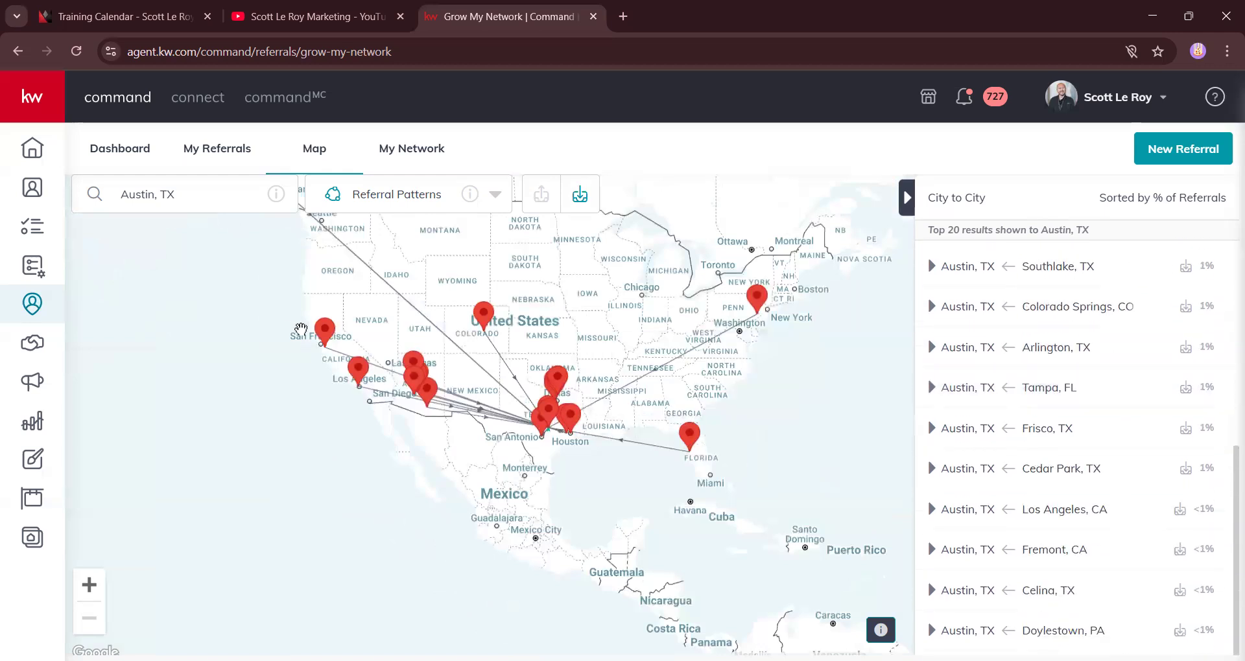
scroll(415, 379, up, 1)
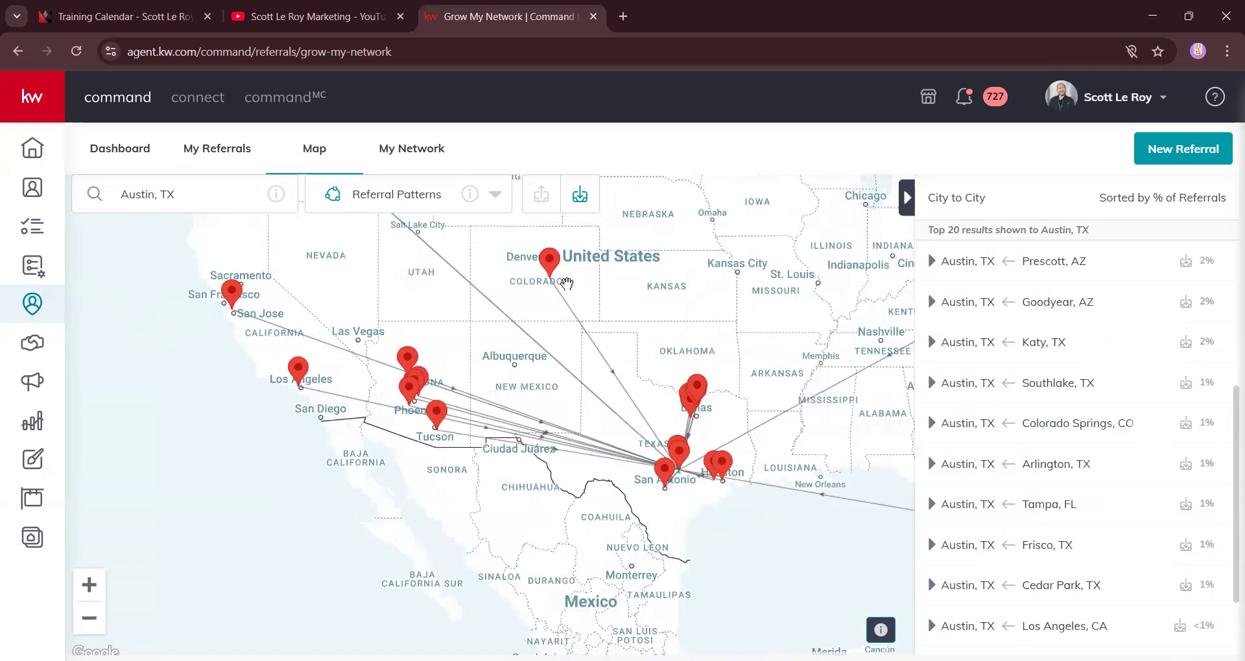
scroll(595, 303, down, 1)
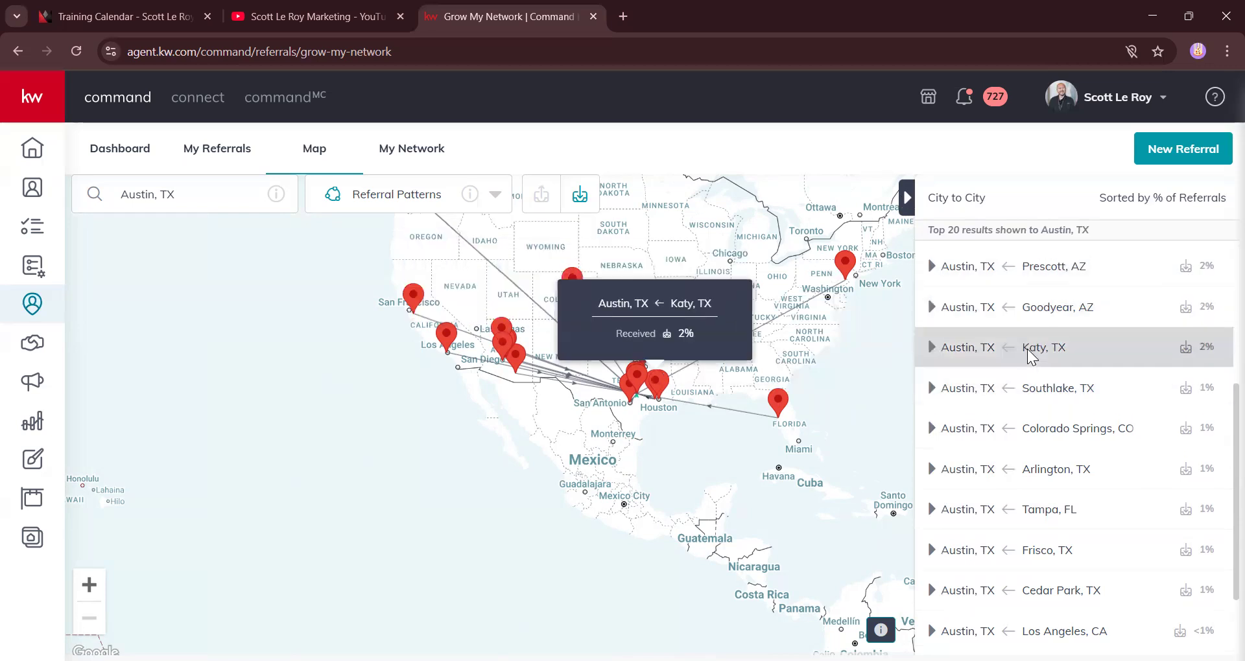
scroll(1025, 352, up, 3)
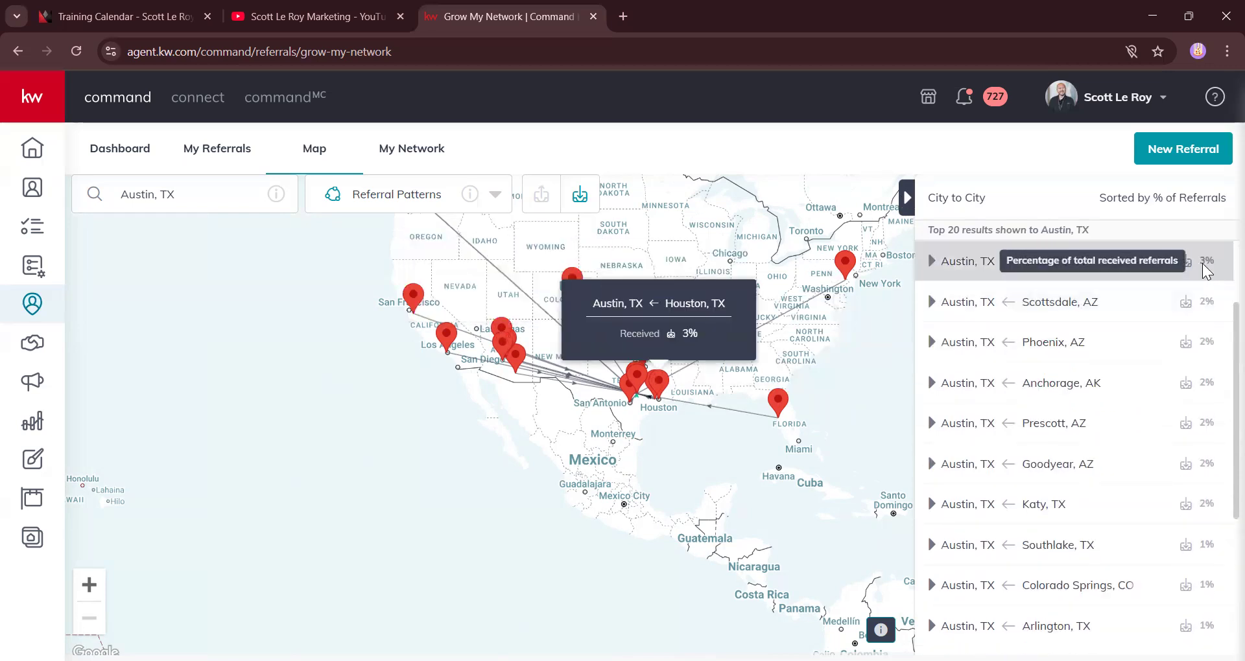
scroll(1182, 304, up, 2)
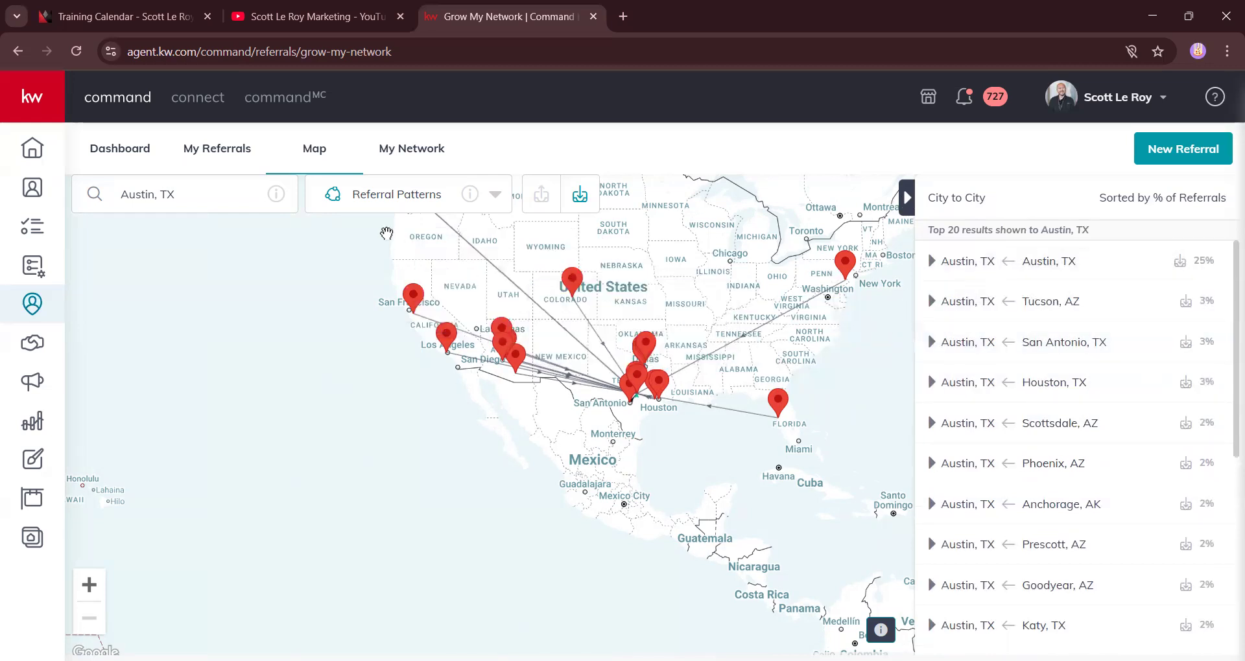
click(452, 191)
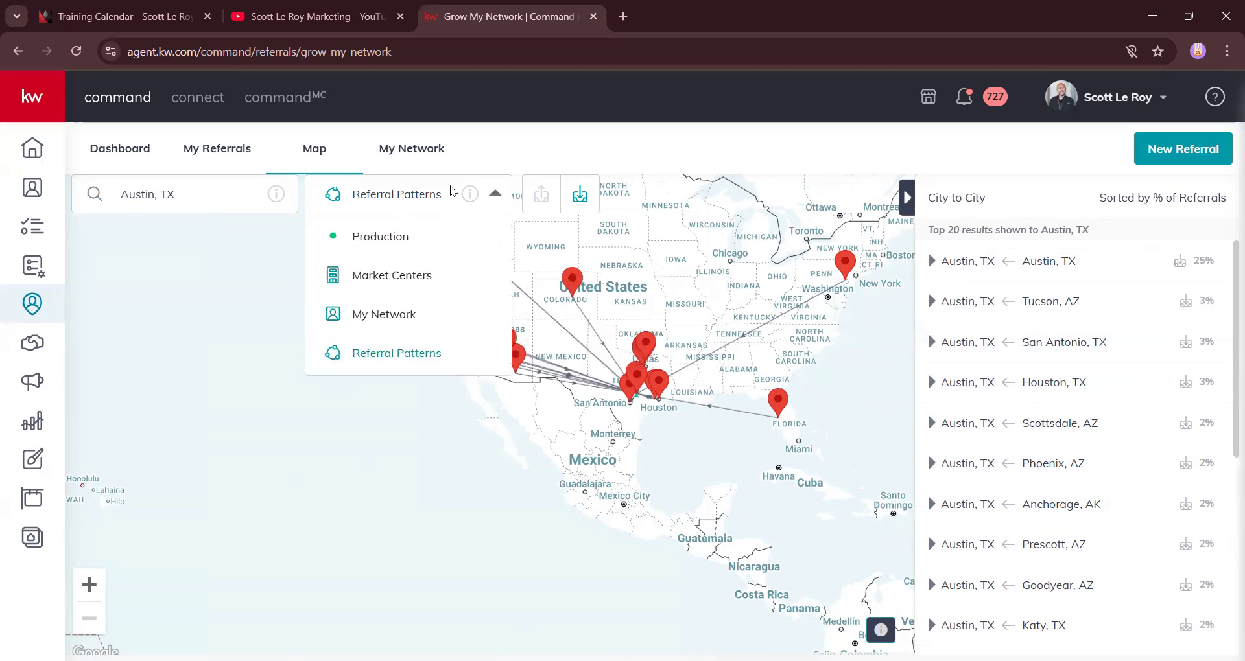
Step: Switch the map to the Production layer and pan to southern Missouri below St. Louis
click(368, 234)
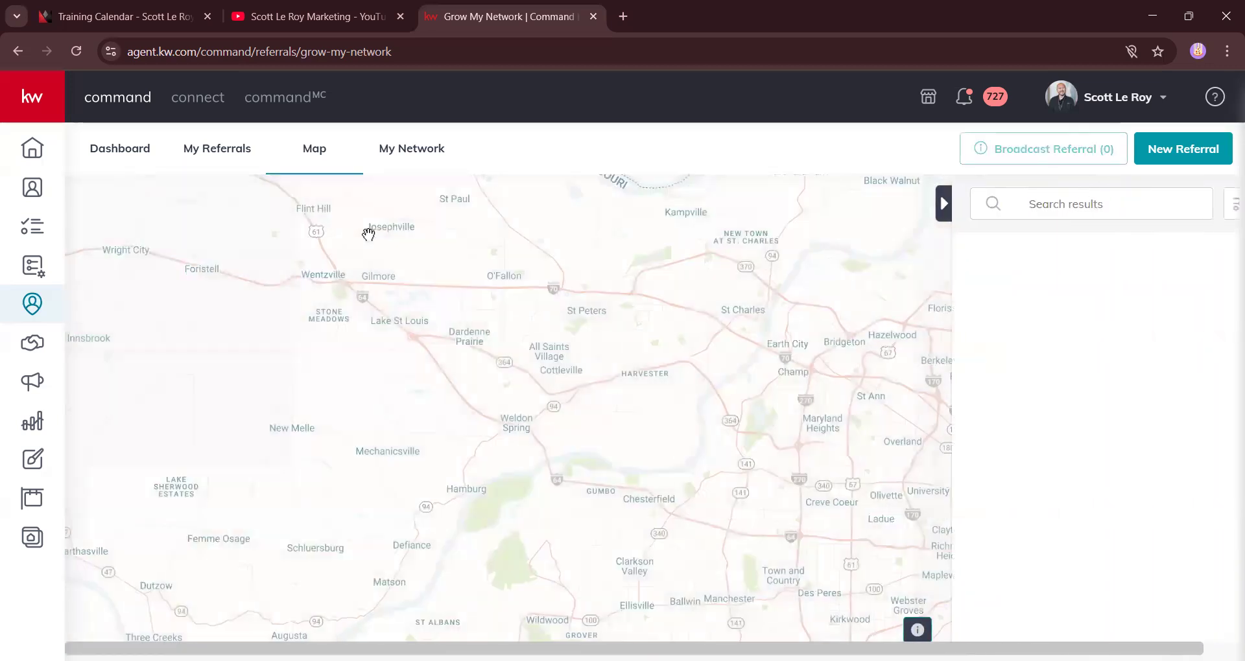
scroll(710, 373, up, 1)
scroll(710, 373, down, 3)
scroll(710, 373, down, 1)
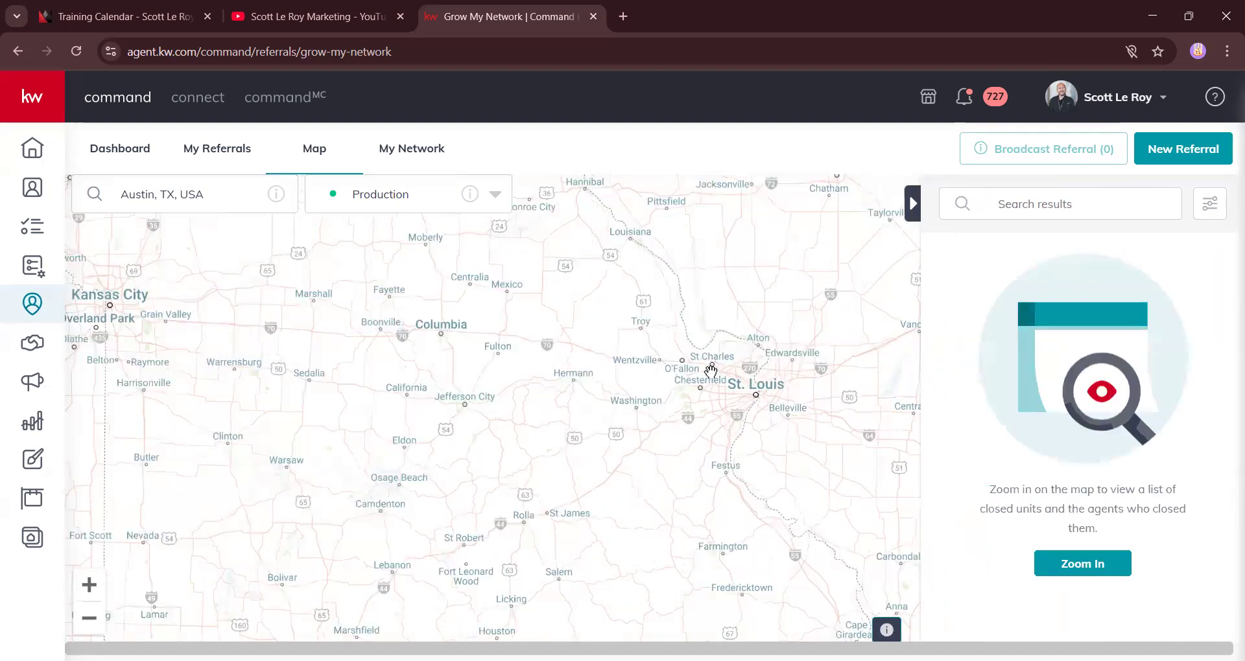
drag(652, 534, 651, 344)
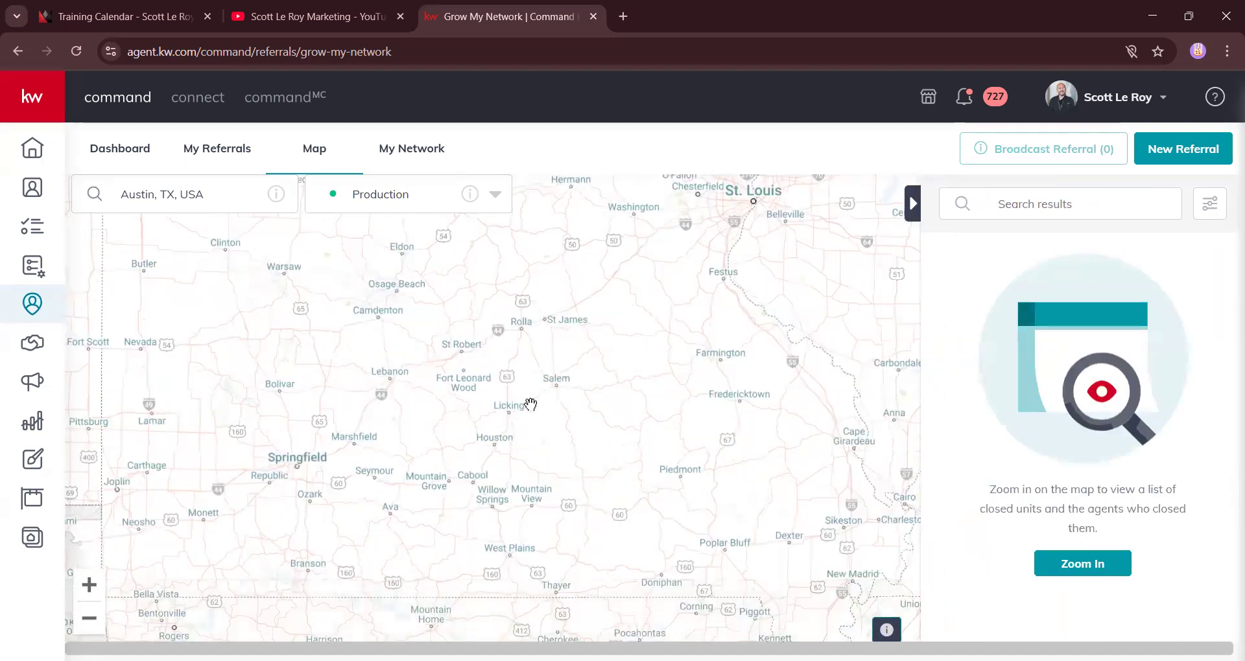
scroll(656, 325, down, 2)
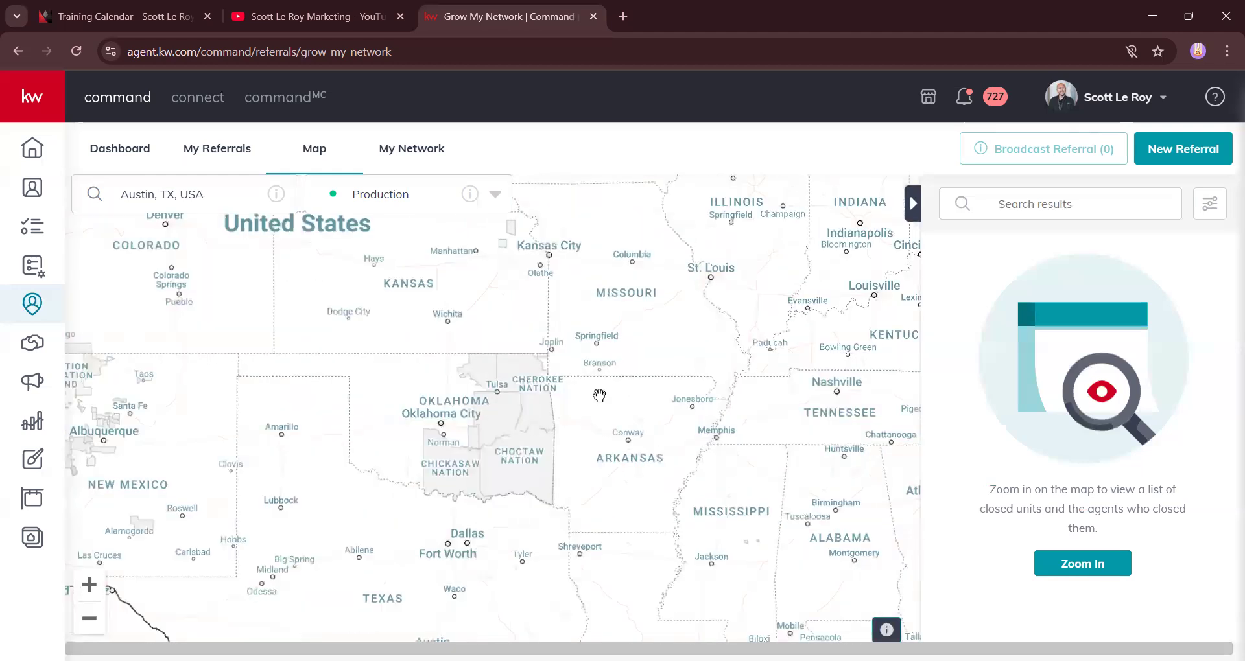
scroll(599, 395, down, 1)
scroll(512, 480, up, 1)
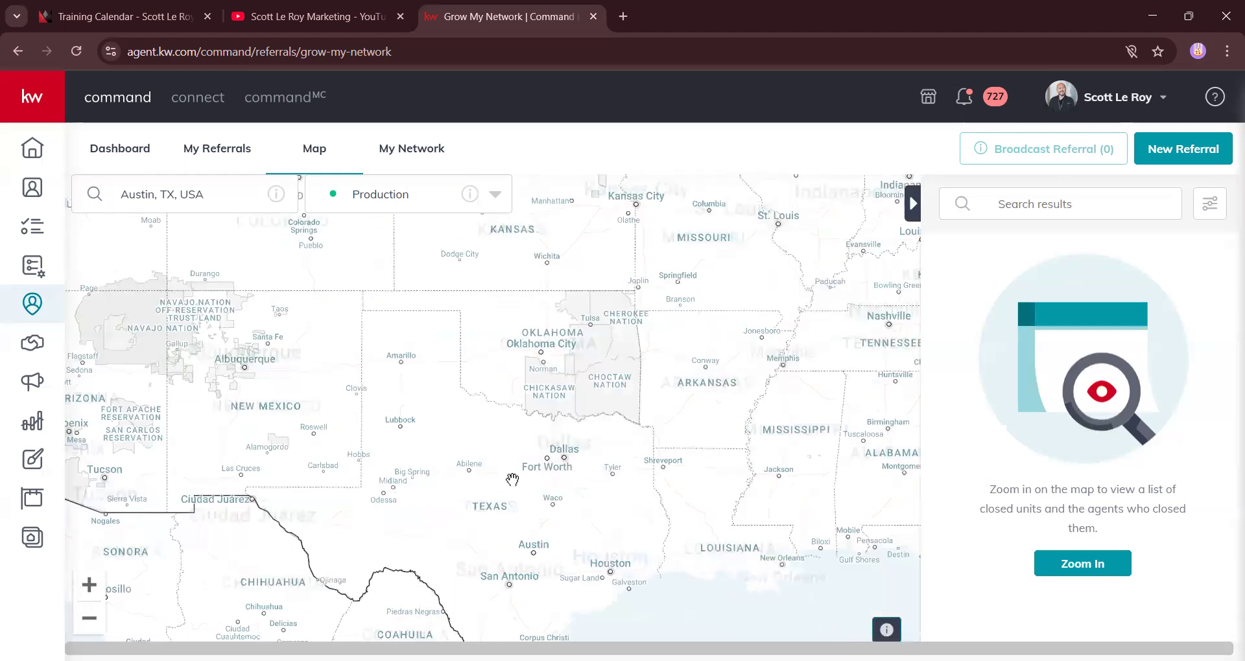
Step: Pan and zoom into central Florida around Heathrow, showing 67 local agents
drag(639, 428, 44, 313)
scroll(386, 412, up, 2)
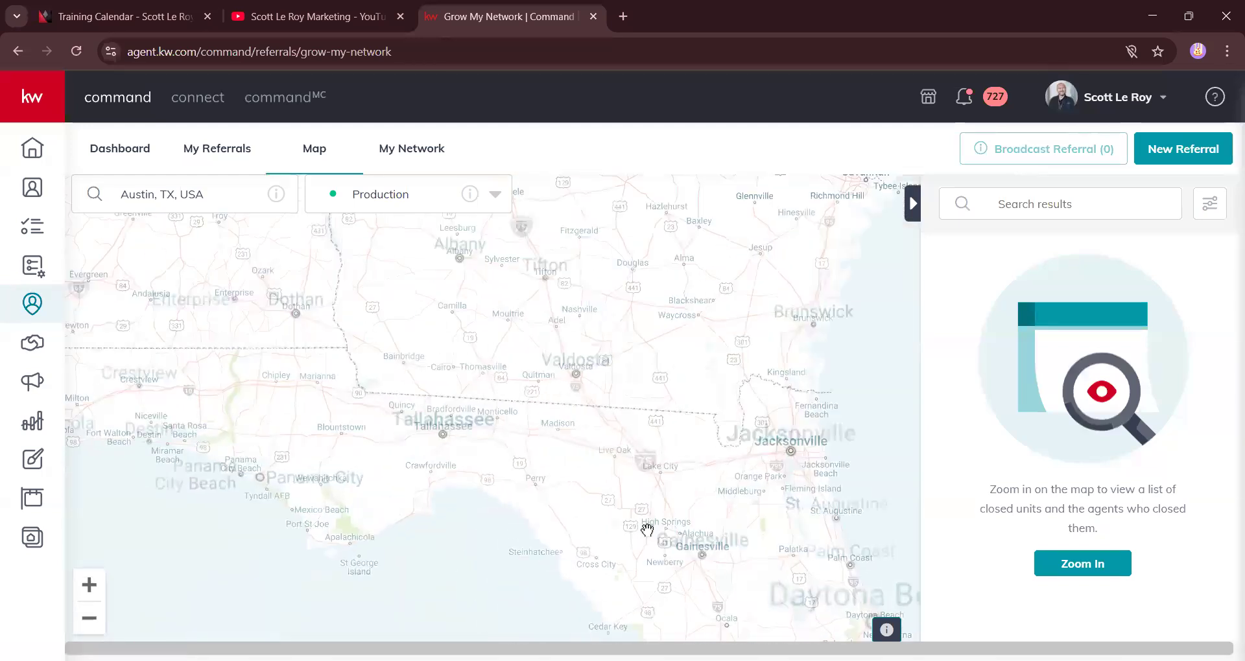
drag(647, 530, 461, 158)
scroll(692, 308, up, 1)
drag(689, 259, 666, 337)
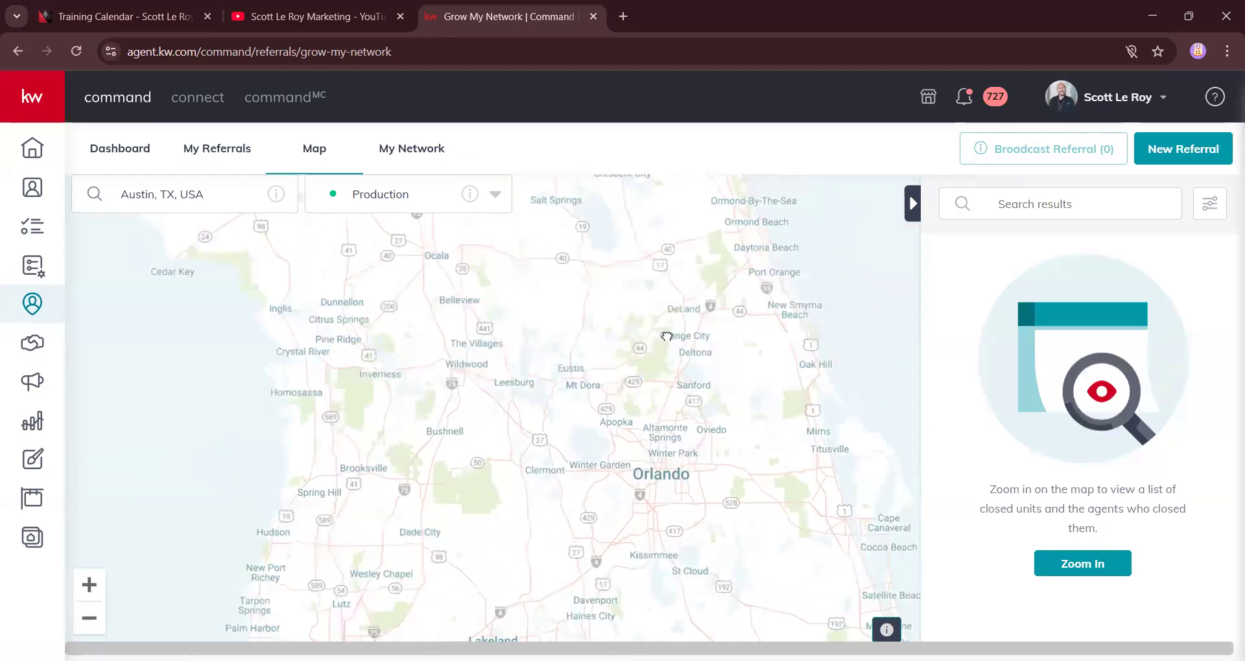
scroll(667, 337, up, 3)
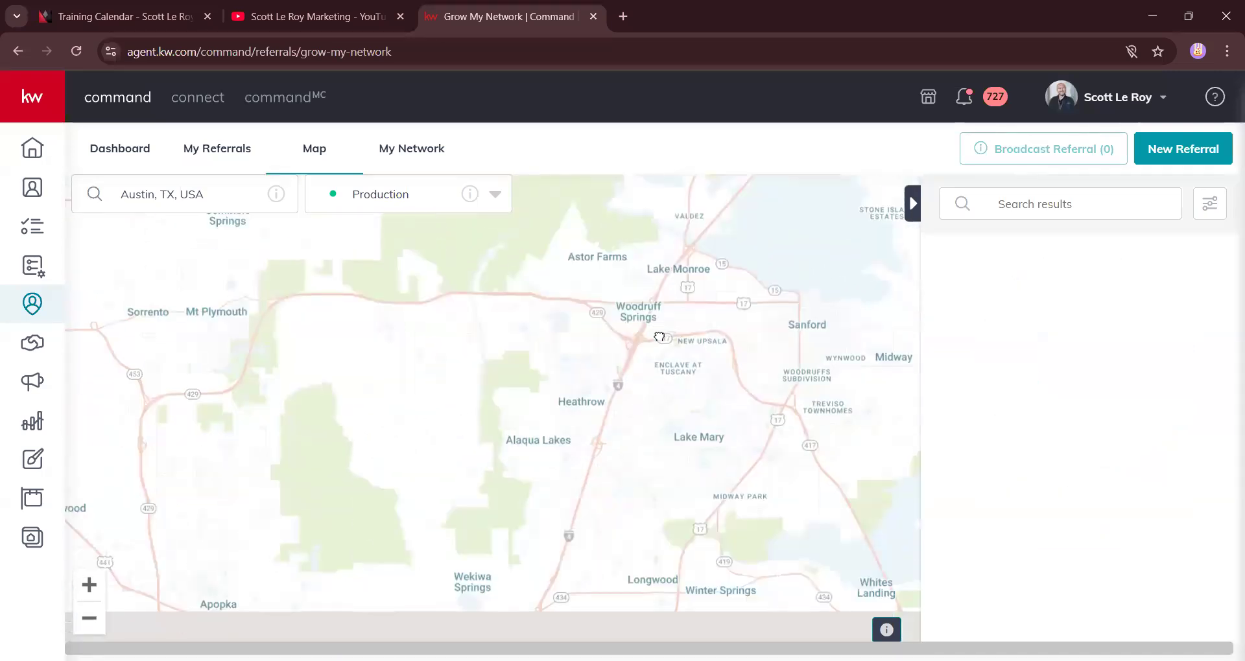
scroll(656, 392, up, 1)
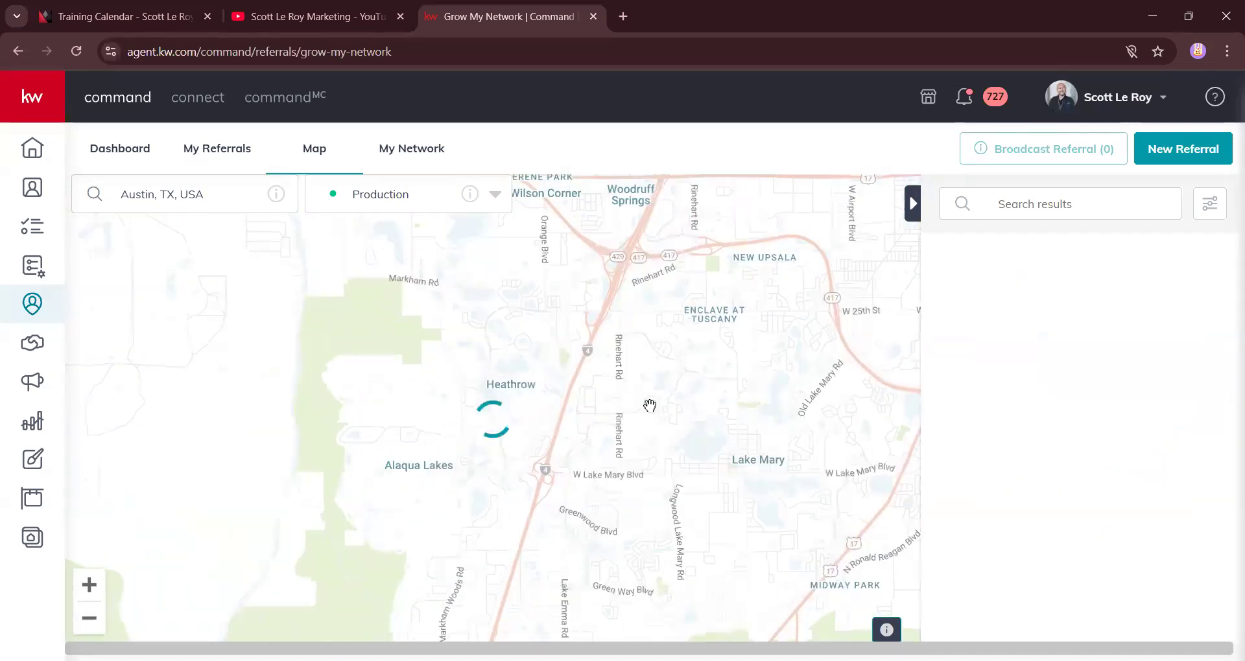
scroll(650, 406, up, 1)
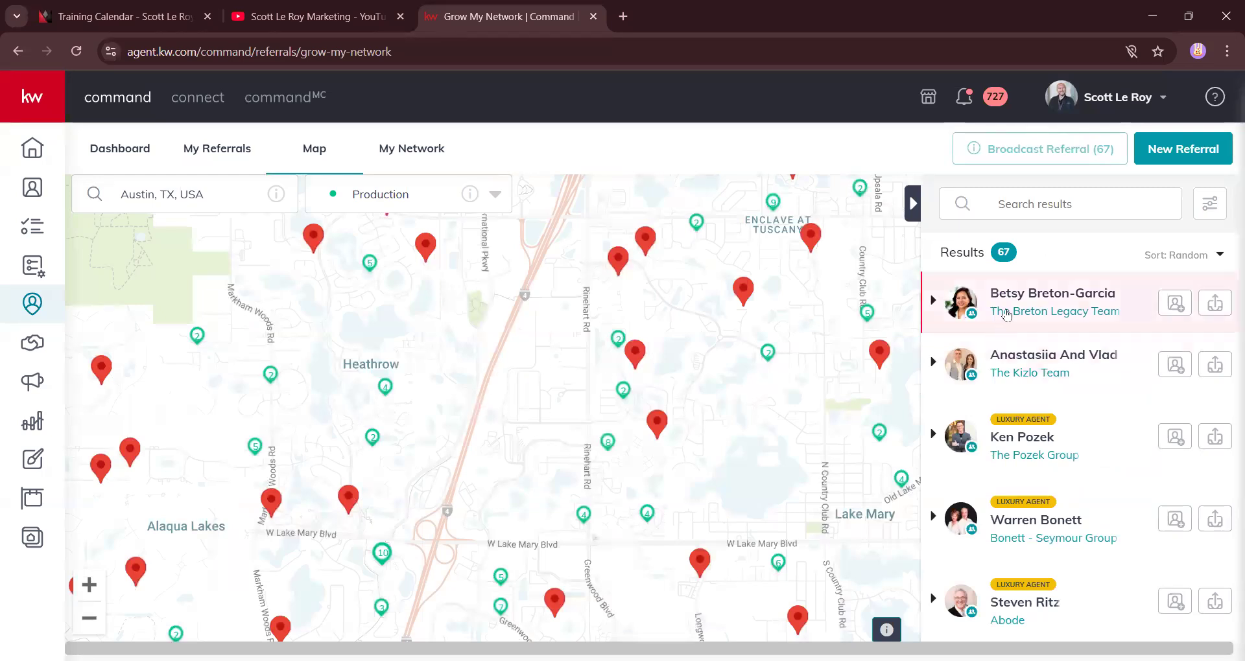
Step: Zoom the map onto W Lake Mary Blvd's 26 agents and open a Send Broadcast form
scroll(639, 398, up, 3)
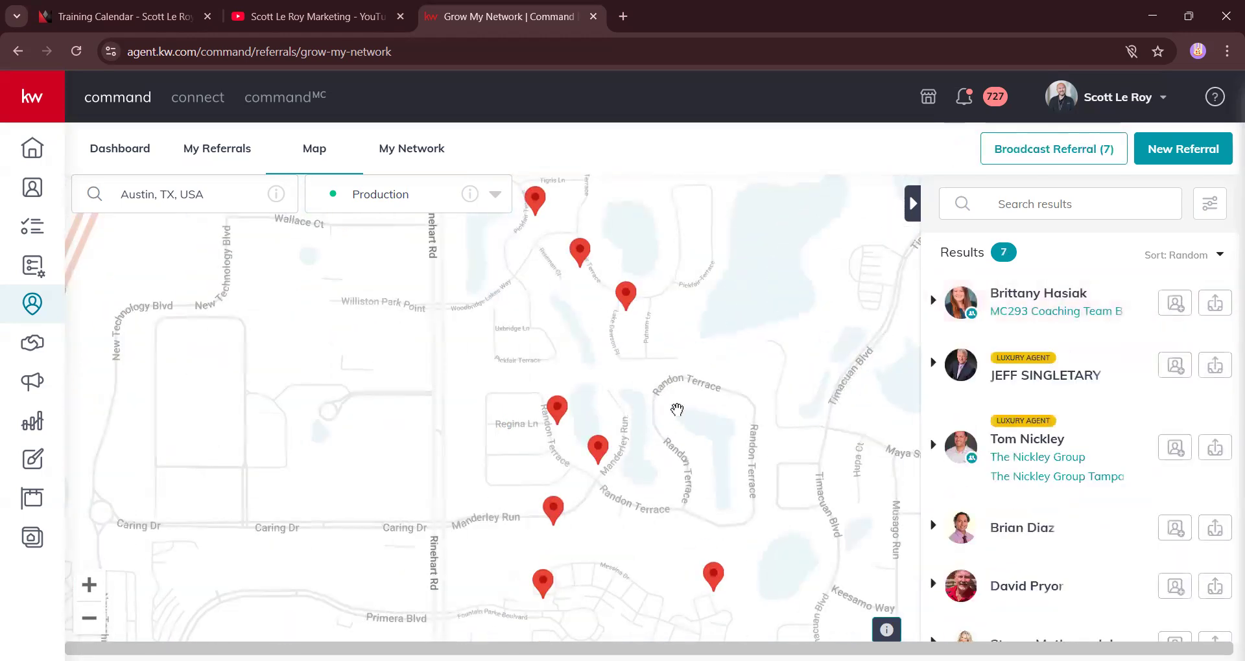
scroll(677, 413, down, 2)
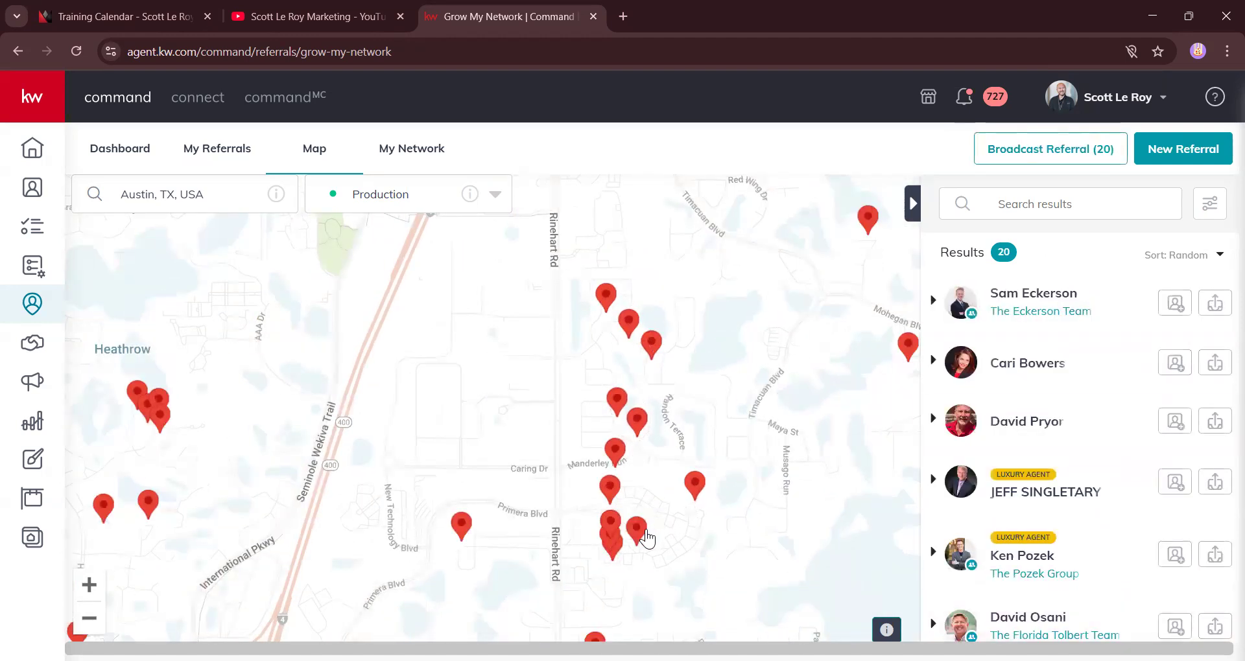
drag(761, 528, 720, 365)
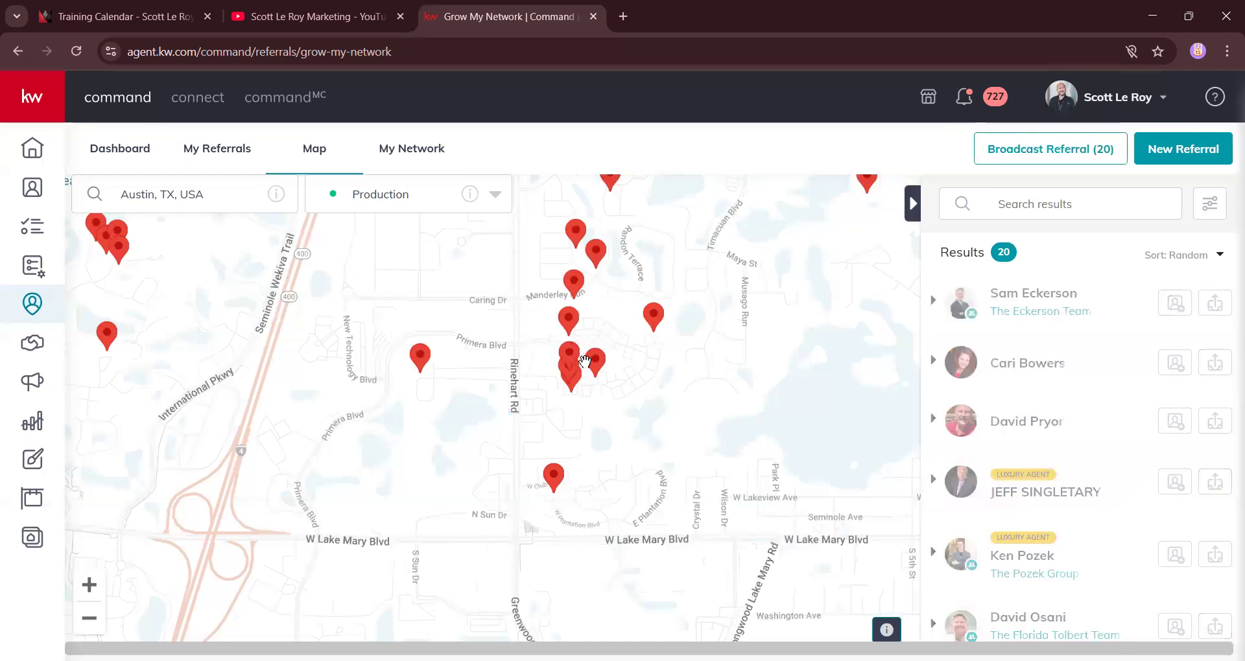
scroll(613, 350, up, 1)
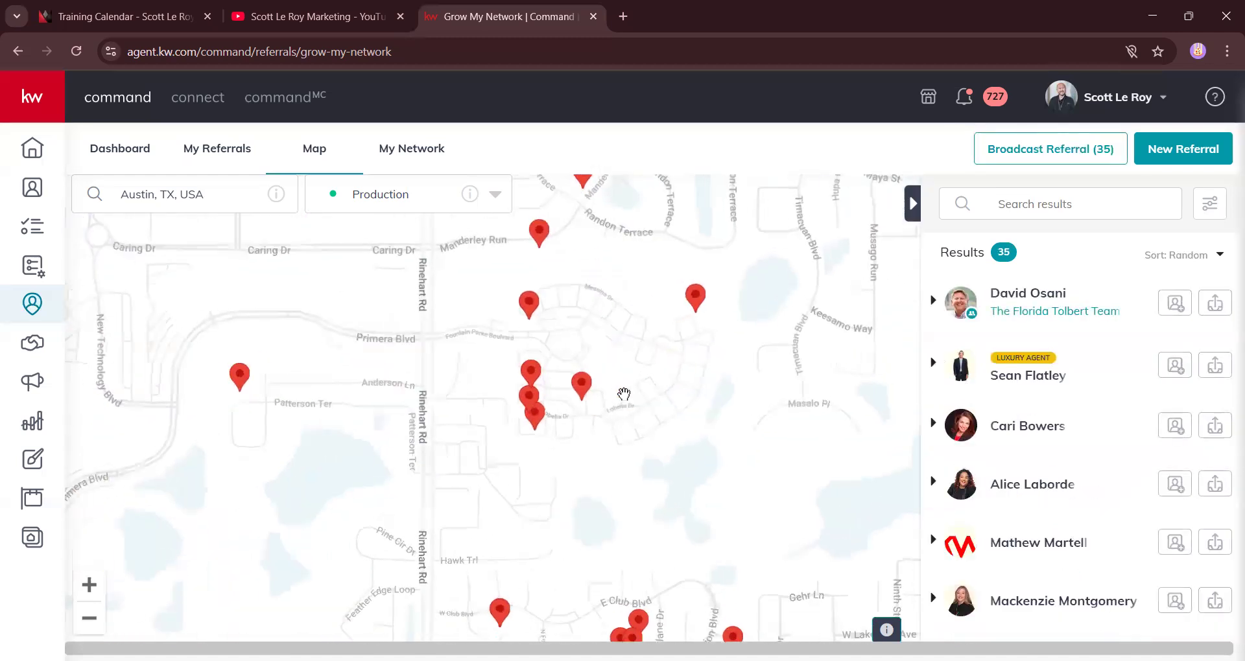
scroll(624, 386, up, 1)
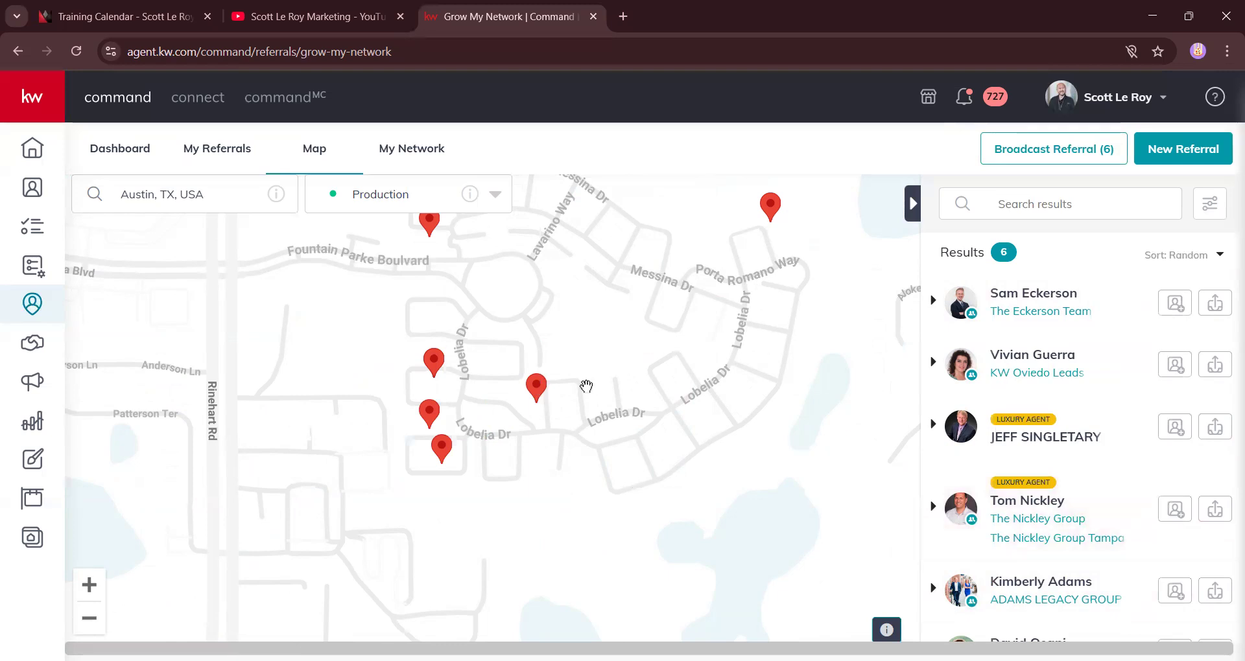
drag(567, 322, 587, 385)
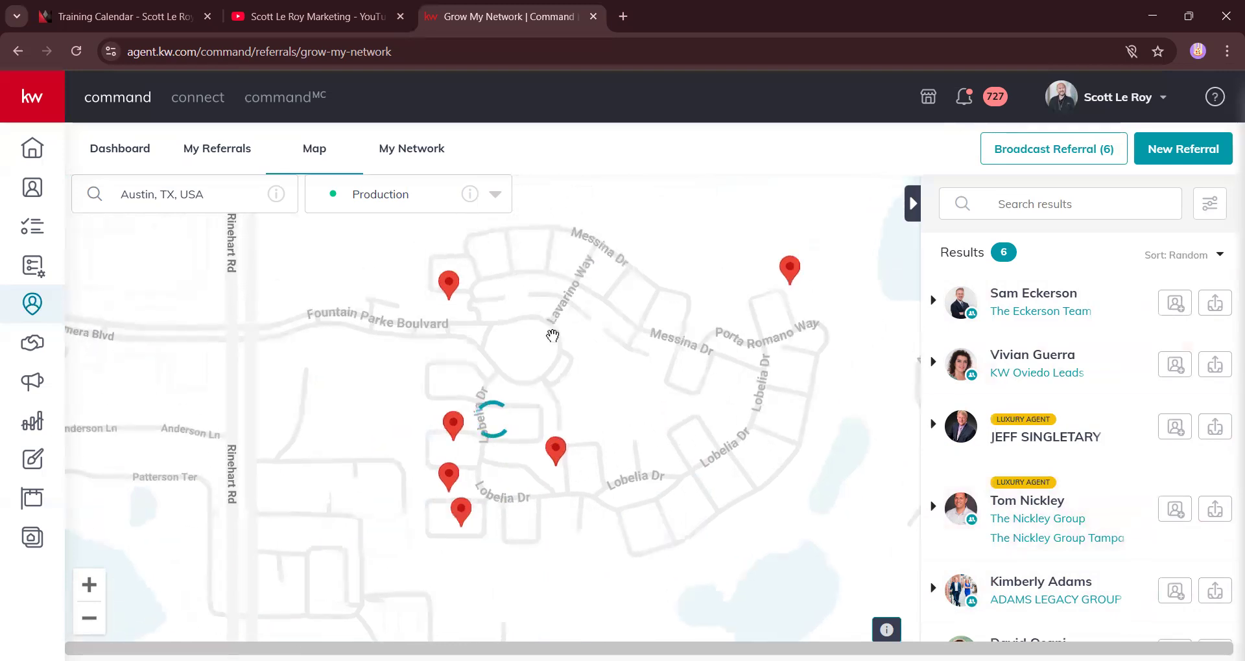
scroll(555, 350, down, 5)
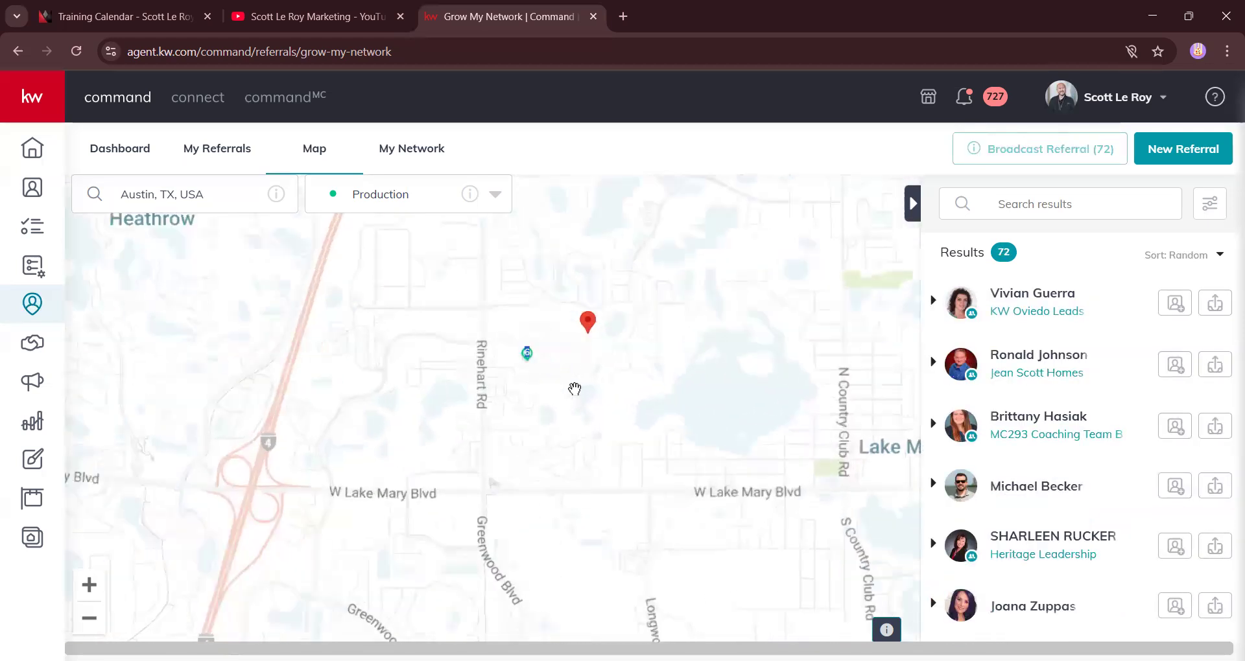
scroll(566, 412, up, 2)
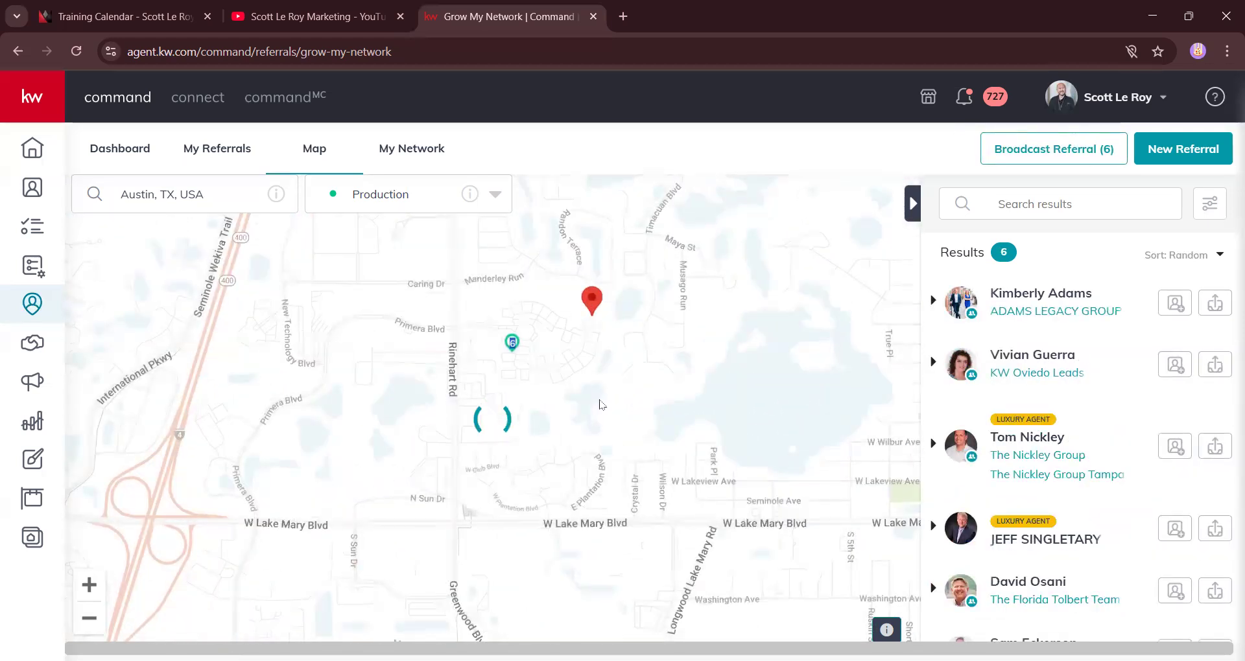
drag(619, 463, 568, 359)
scroll(545, 369, up, 3)
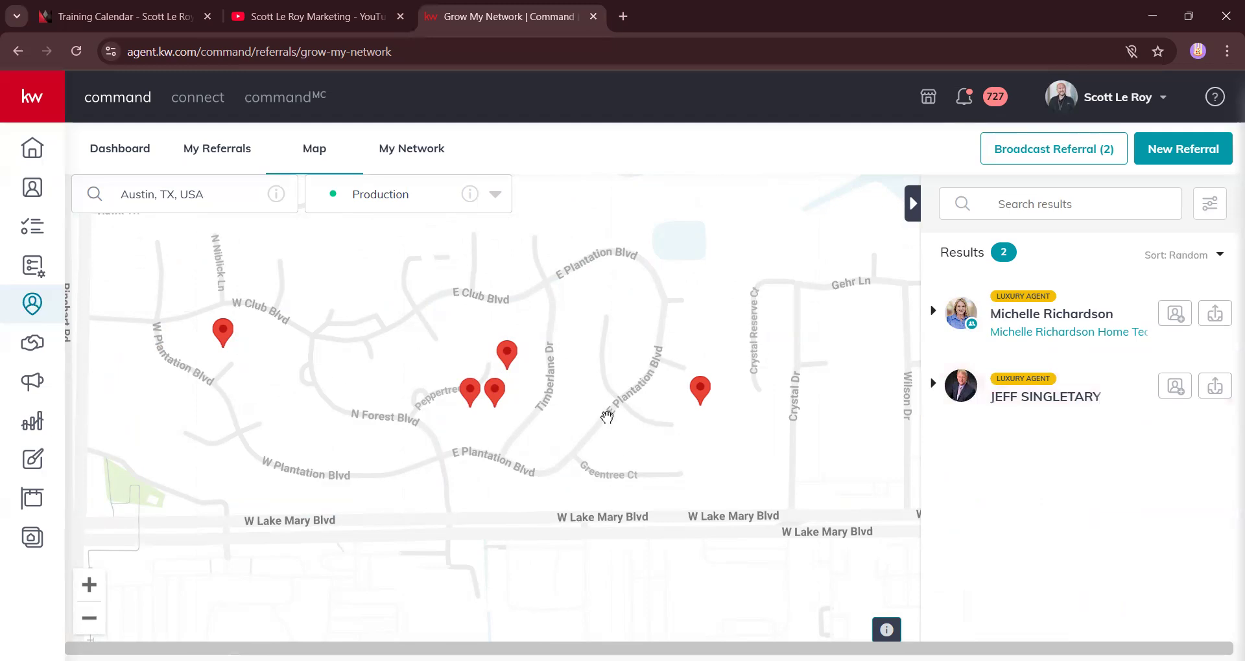
scroll(605, 417, down, 1)
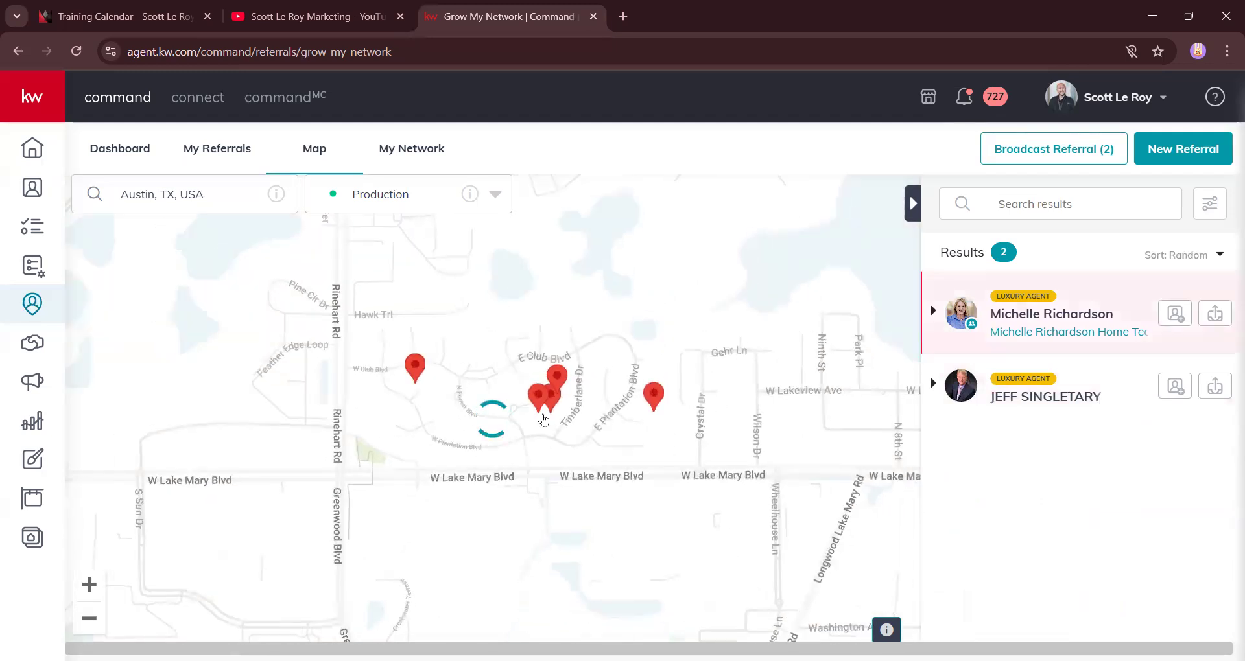
scroll(533, 352, down, 3)
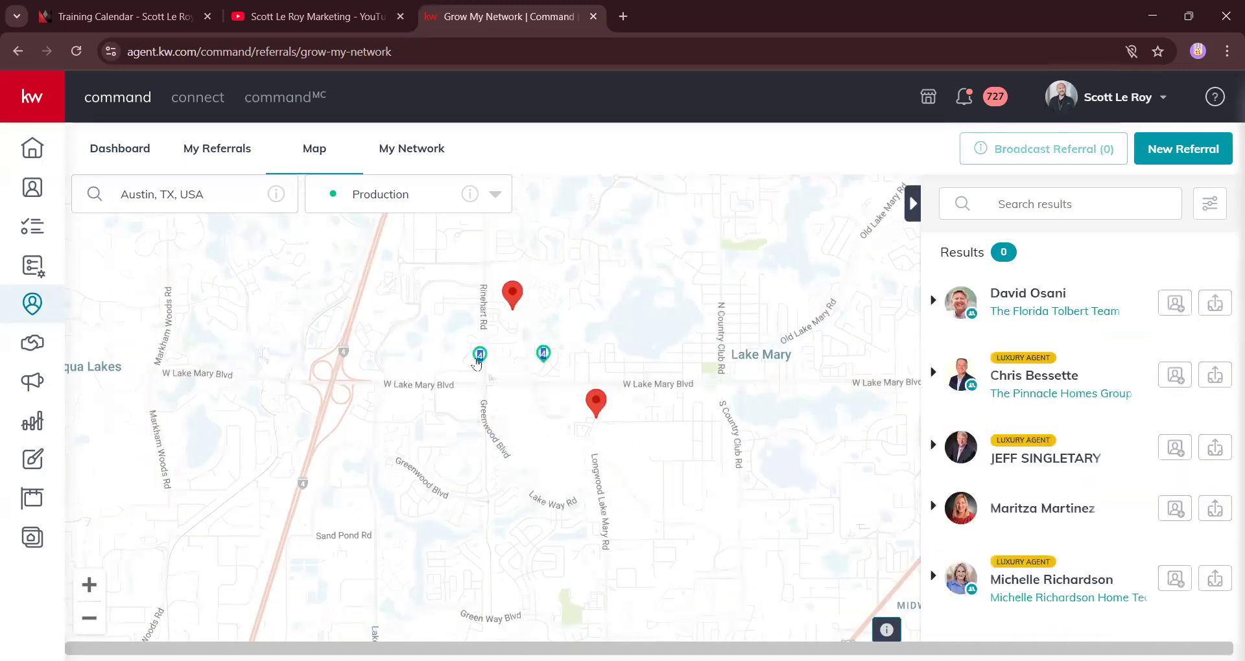
scroll(647, 358, up, 1)
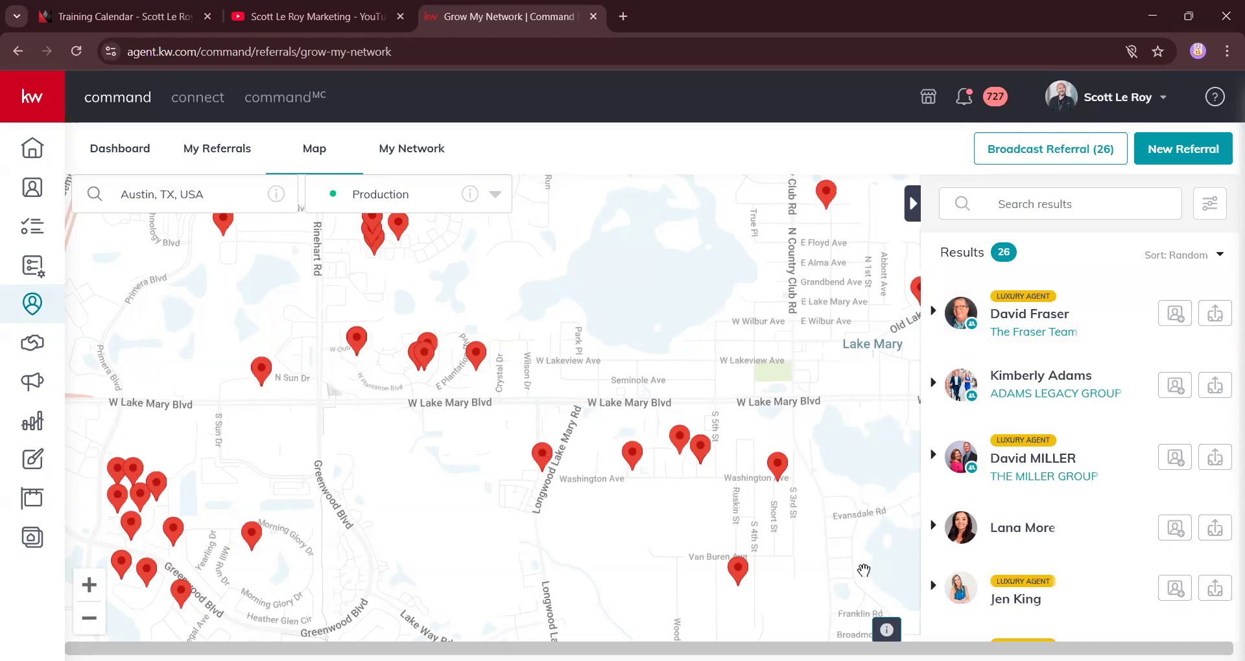
click(1076, 139)
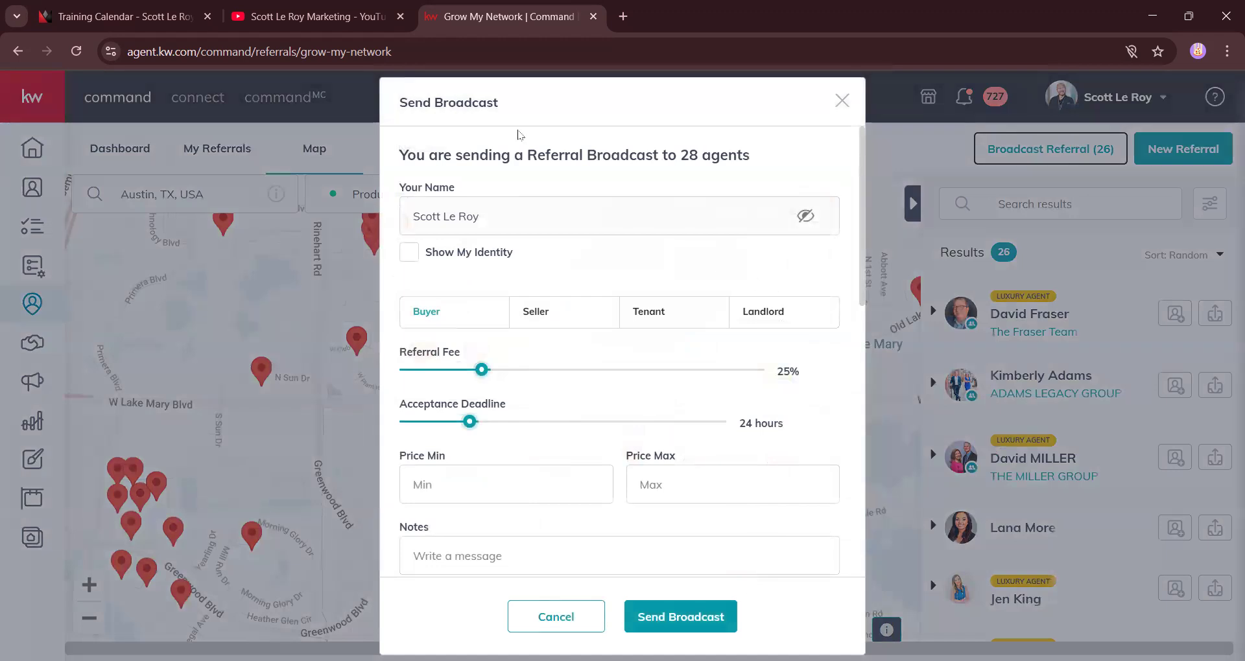
drag(400, 155, 765, 163)
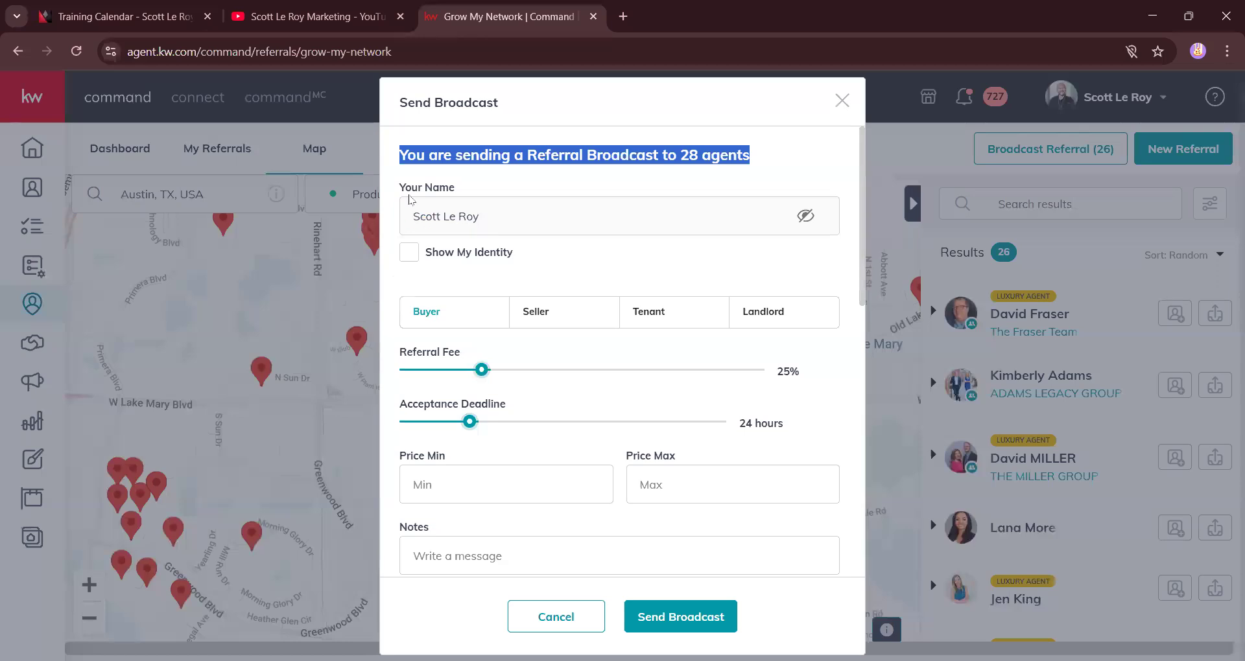
click(408, 254)
click(408, 255)
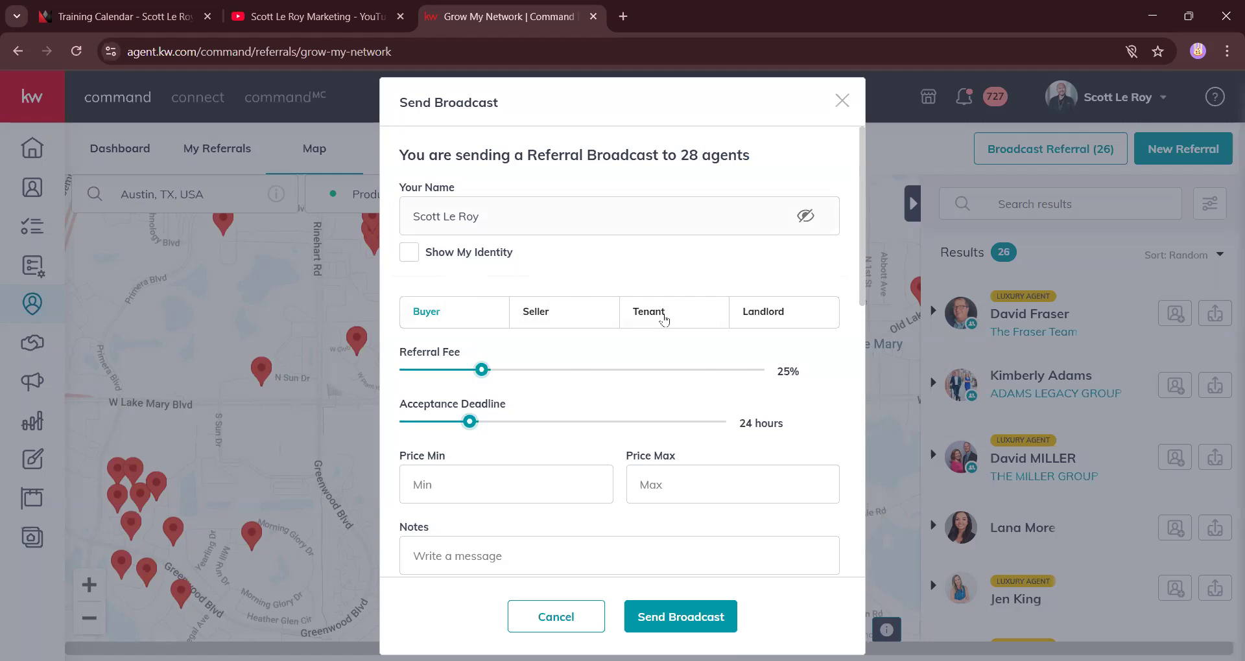
scroll(625, 309, down, 3)
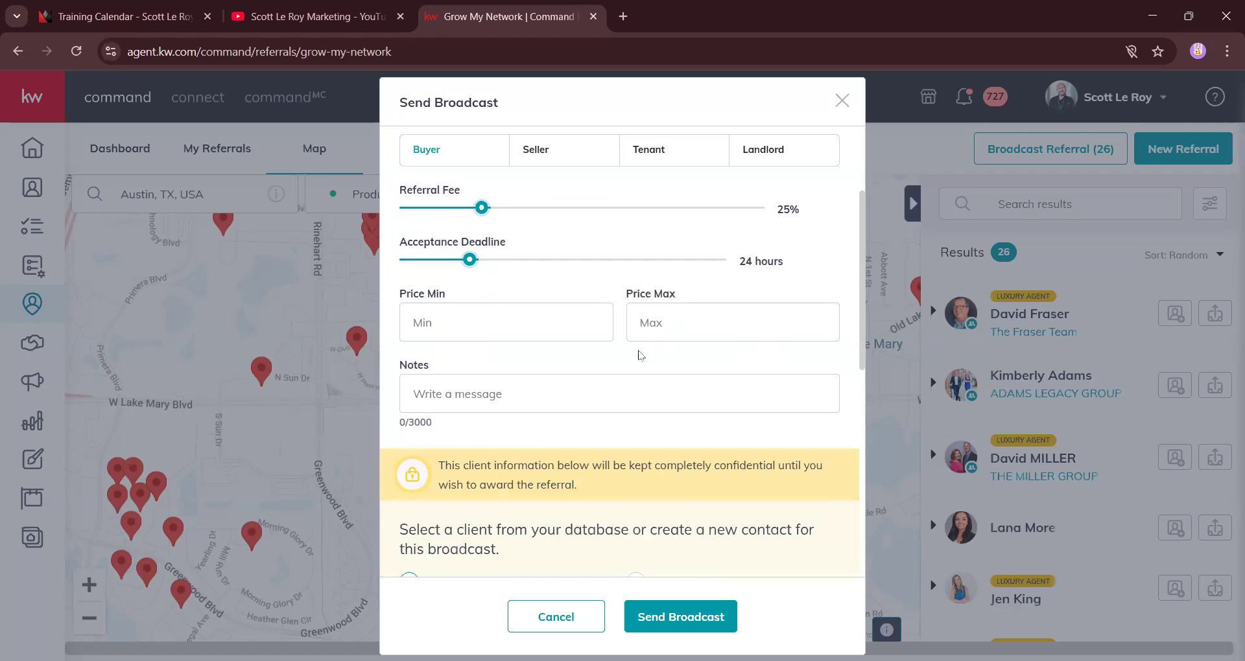
scroll(586, 412, down, 5)
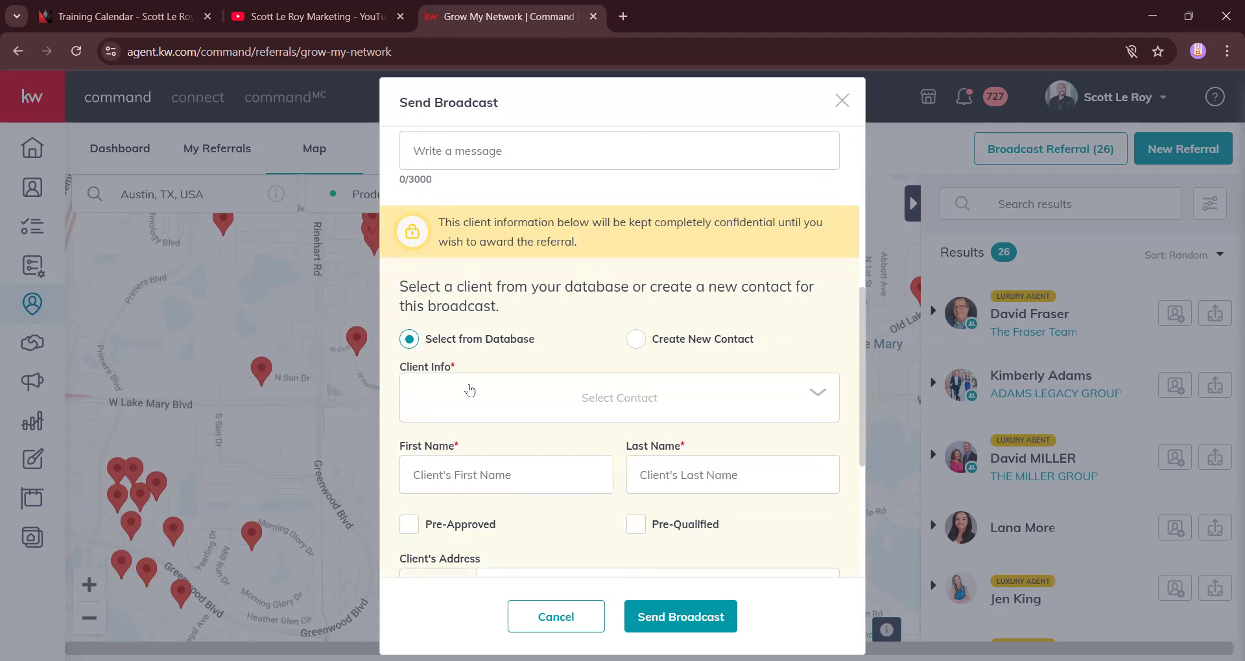
scroll(706, 394, down, 5)
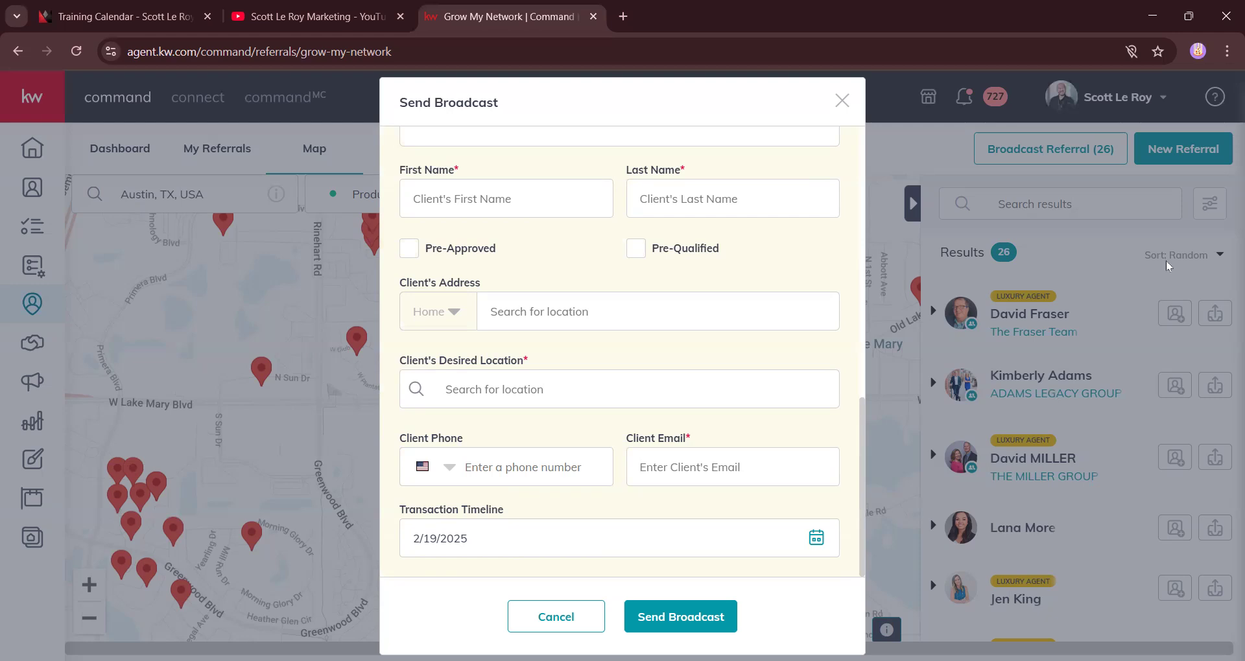
scroll(677, 388, up, 15)
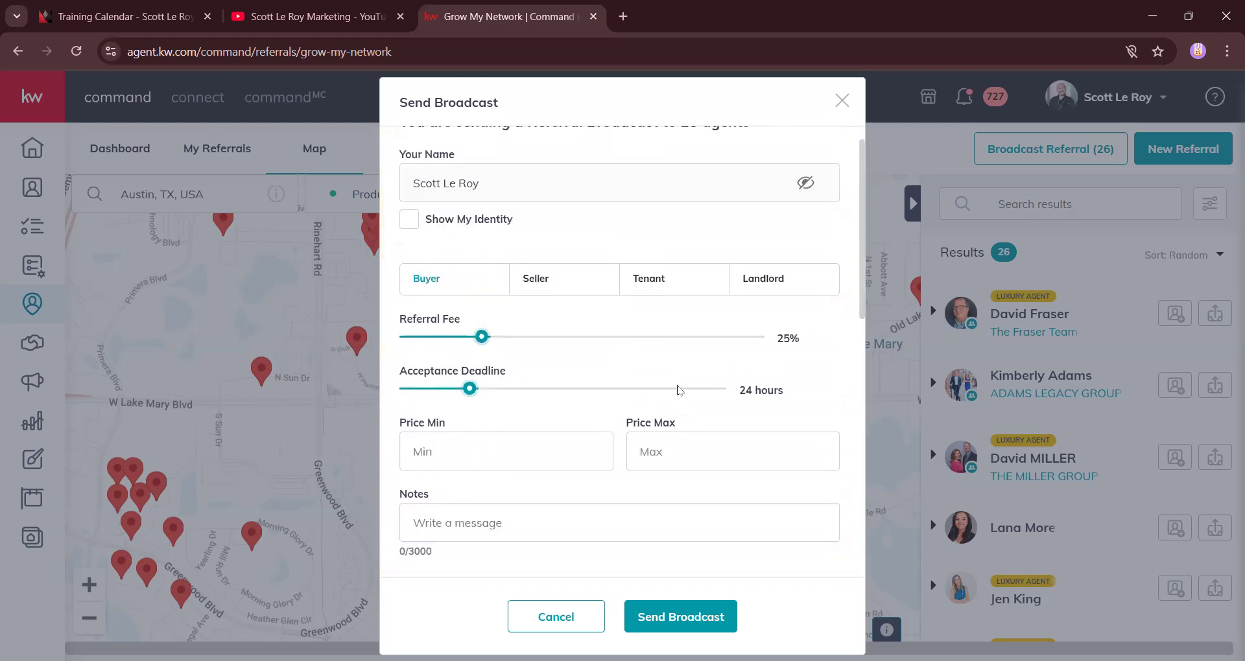
scroll(680, 388, down, 10)
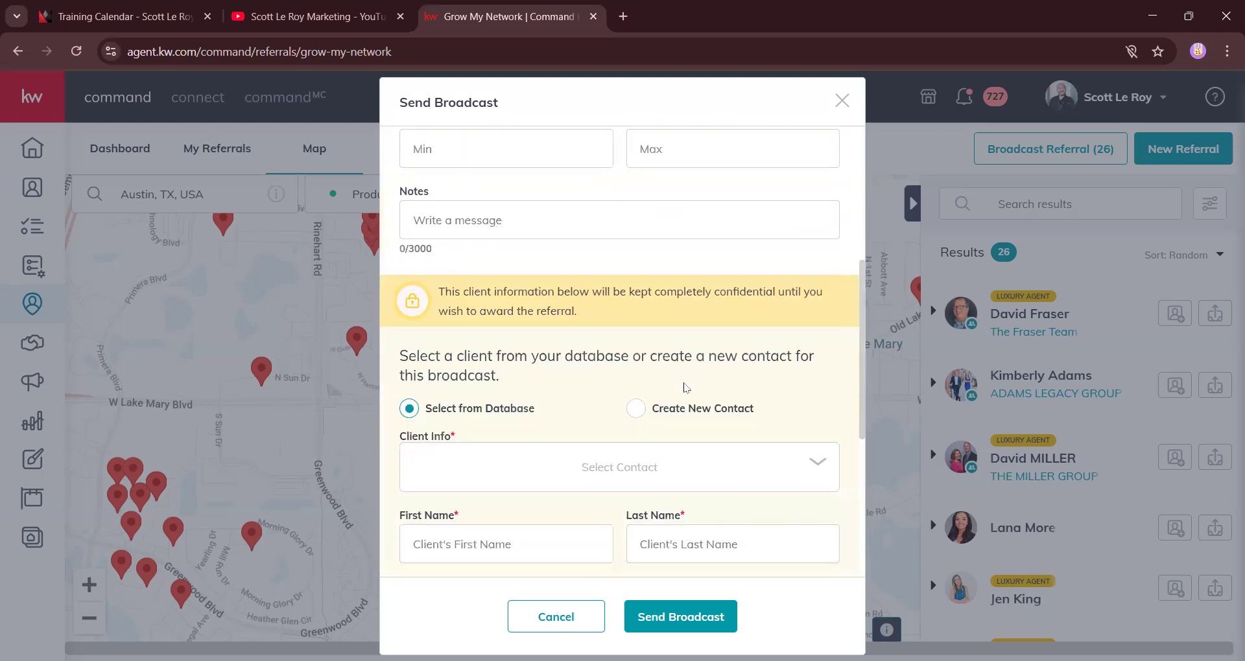
scroll(685, 386, down, 2)
scroll(700, 373, up, 10)
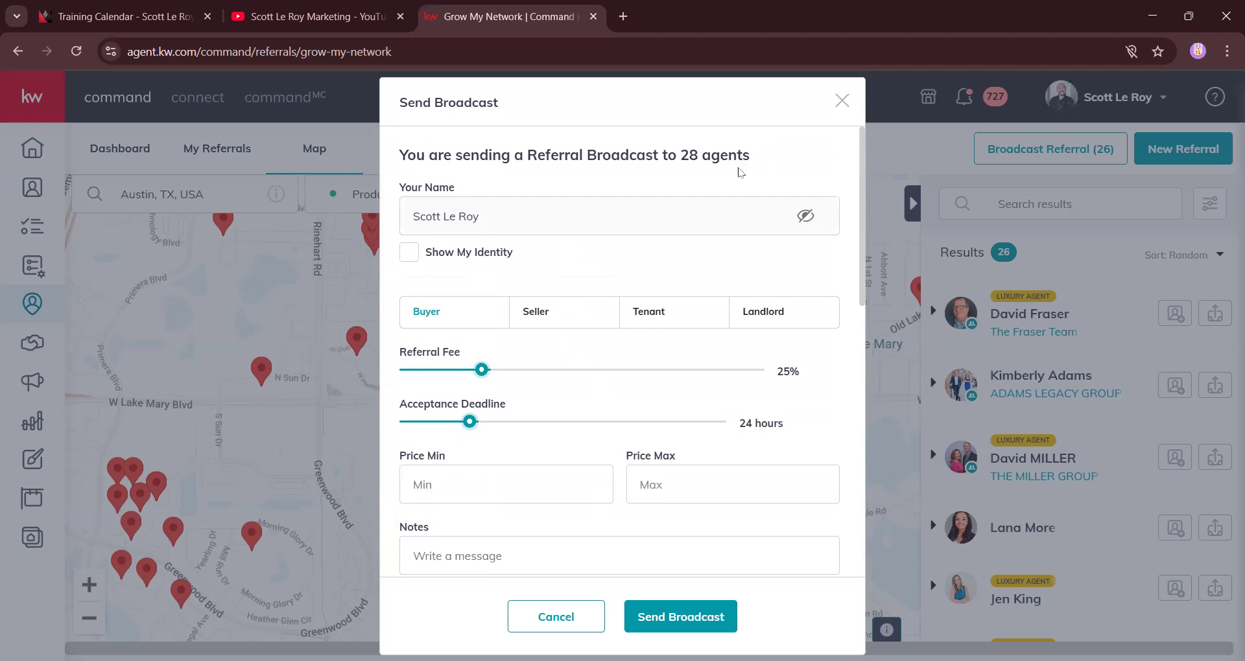
click(841, 101)
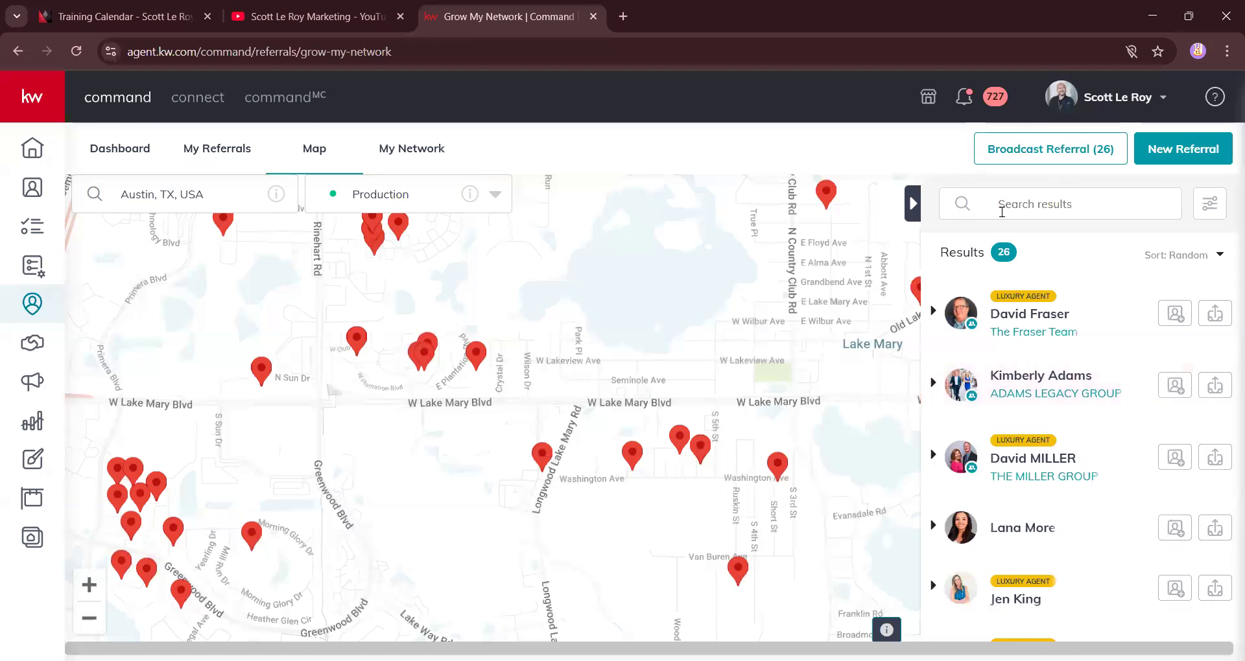
Step: Open the map layer list, then go to My Network to see its 14 agents
click(389, 193)
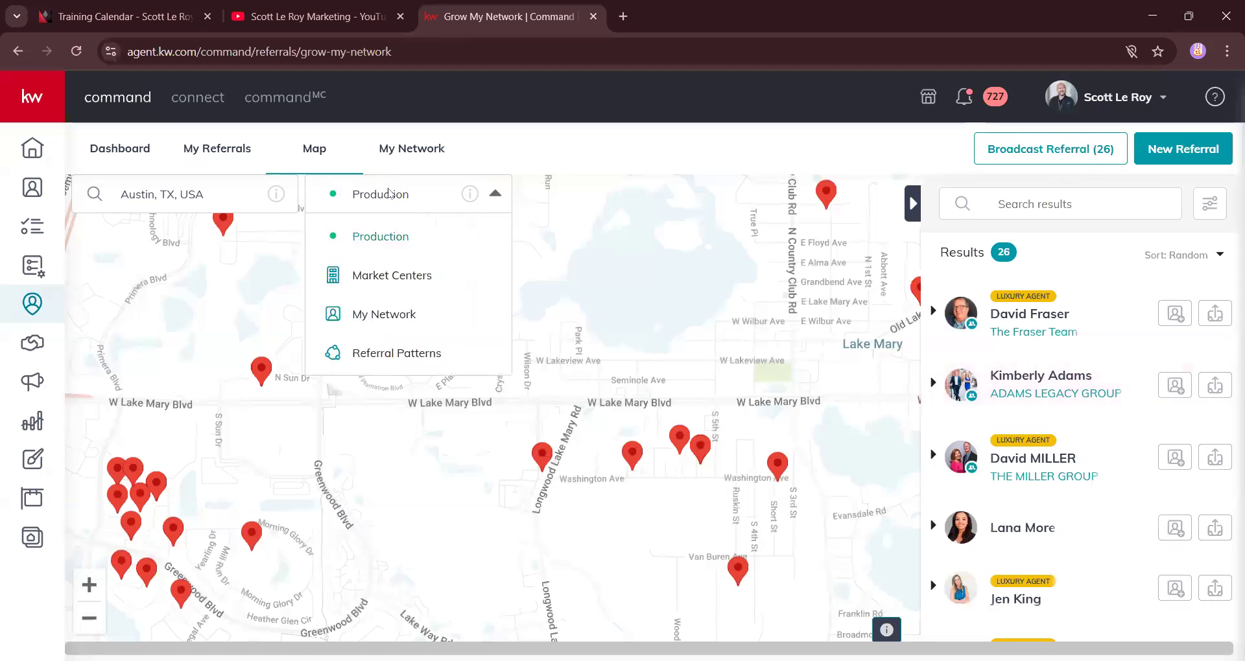
click(412, 153)
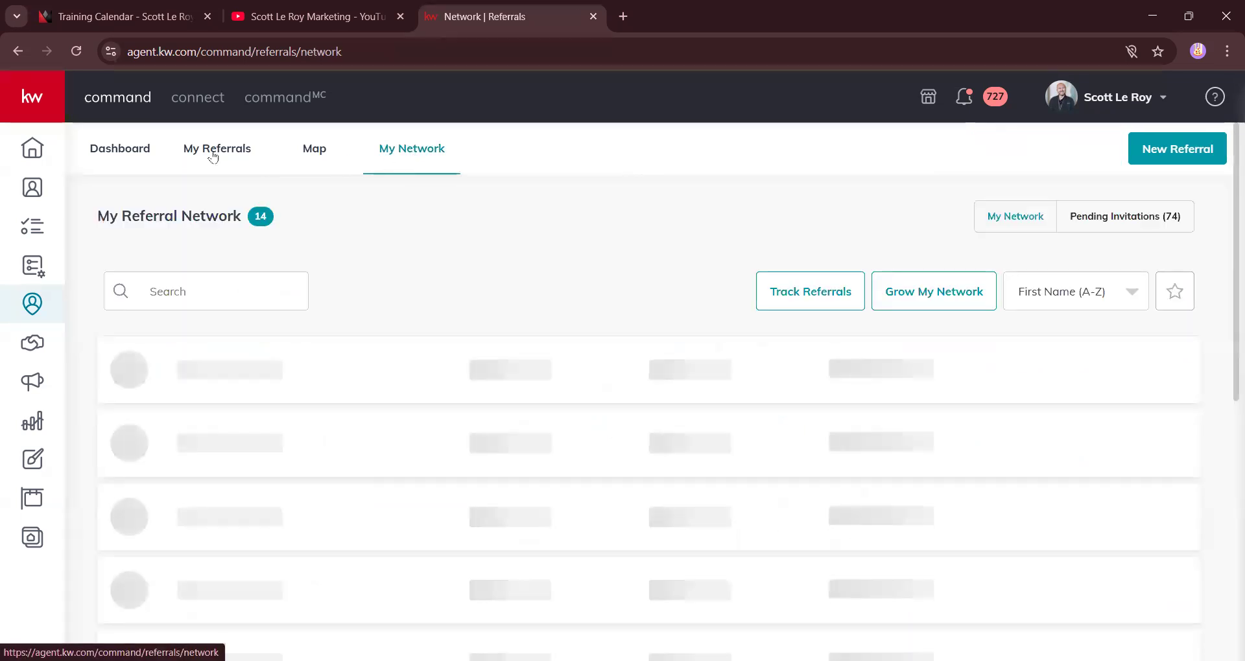